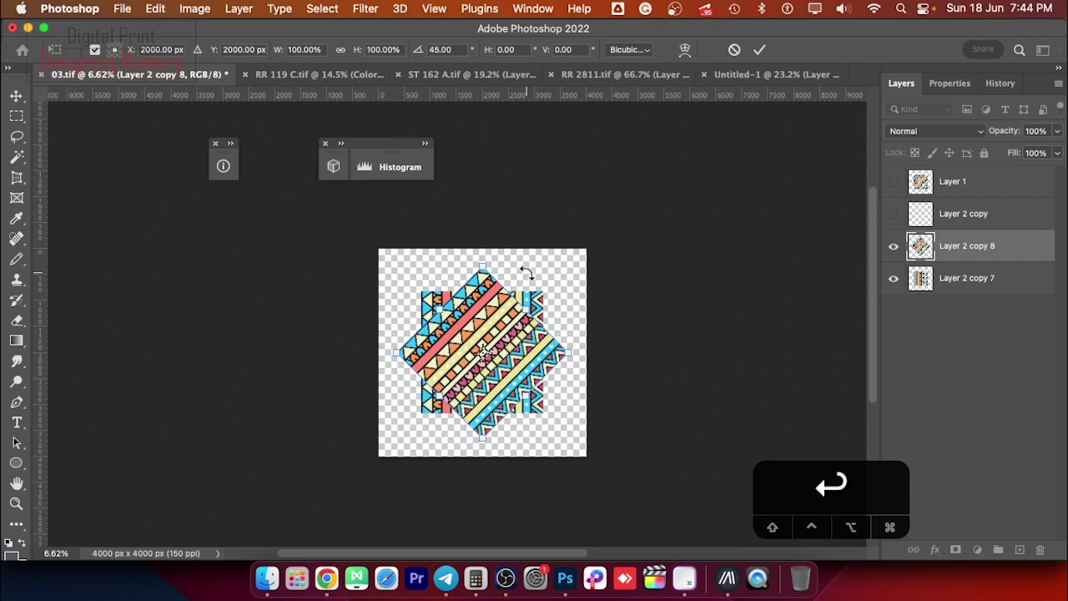
# Step: Try a wrap-around Offset on a duplicate of the rotated stripe layer, and undo back to the unrotated Layer 2 copy 8
pyautogui.press('super+j')
pyautogui.press('F9')
pyautogui.moveTo(518, 373); pyautogui.dragTo(579, 343)
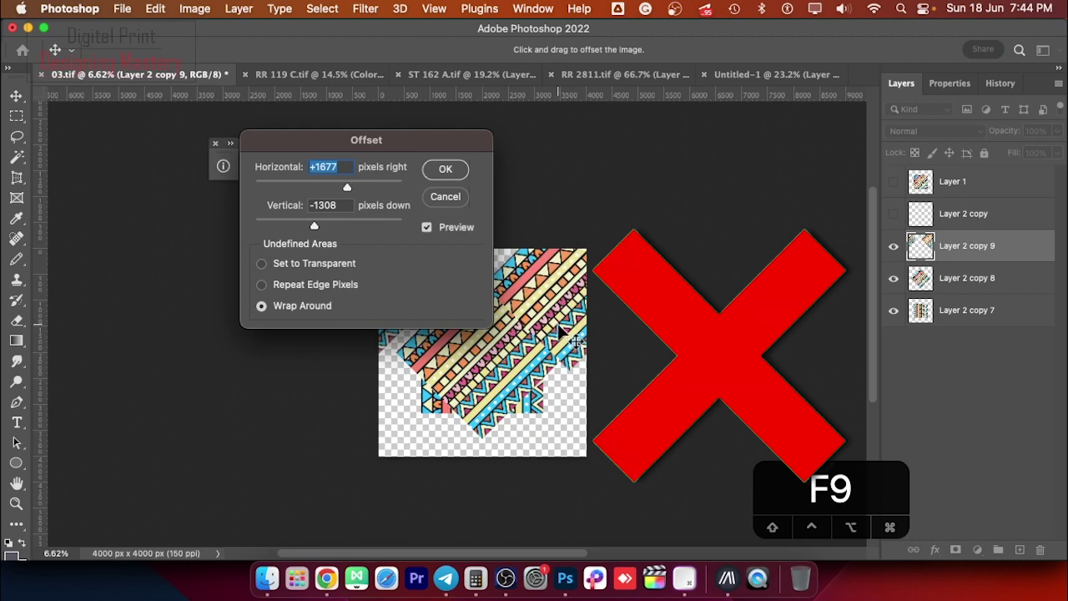
pyautogui.click(451, 200)
pyautogui.press('alt+super+z')
pyautogui.press('alt+super+z')
pyautogui.scroll(2, 552, 353)
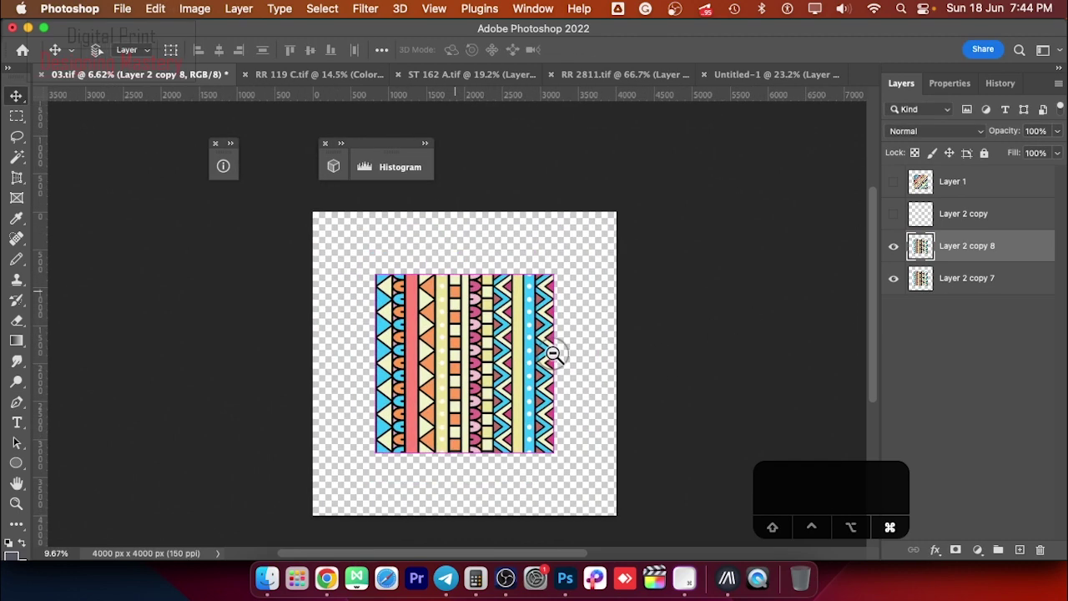
pyautogui.press('super+t')
pyautogui.moveTo(548, 234); pyautogui.dragTo(615, 310)
pyautogui.press('Return')
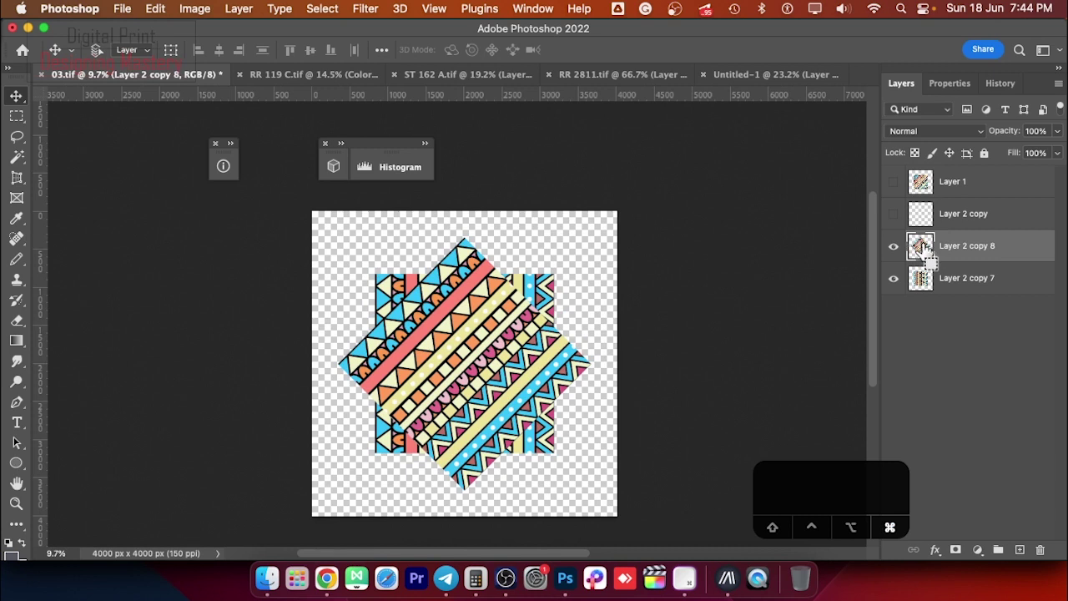
pyautogui.press('super+z')
# Step: Rotate Layer 2 copy 8 by 45 degrees with Nearest Neighbor interpolation, and set the ruler units to pixels
pyautogui.press('super+t')
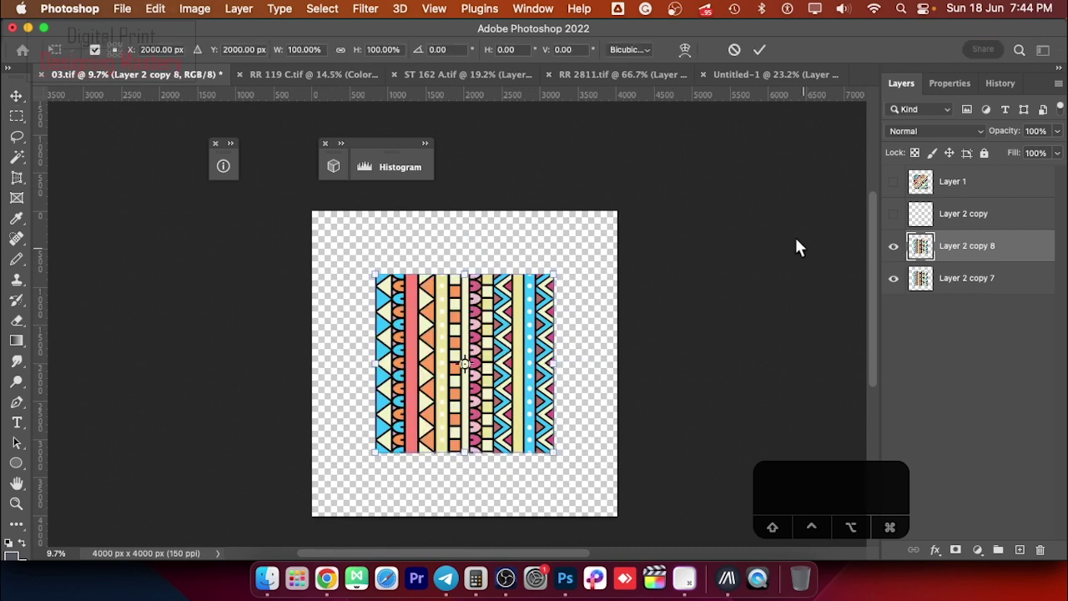
pyautogui.click(632, 51)
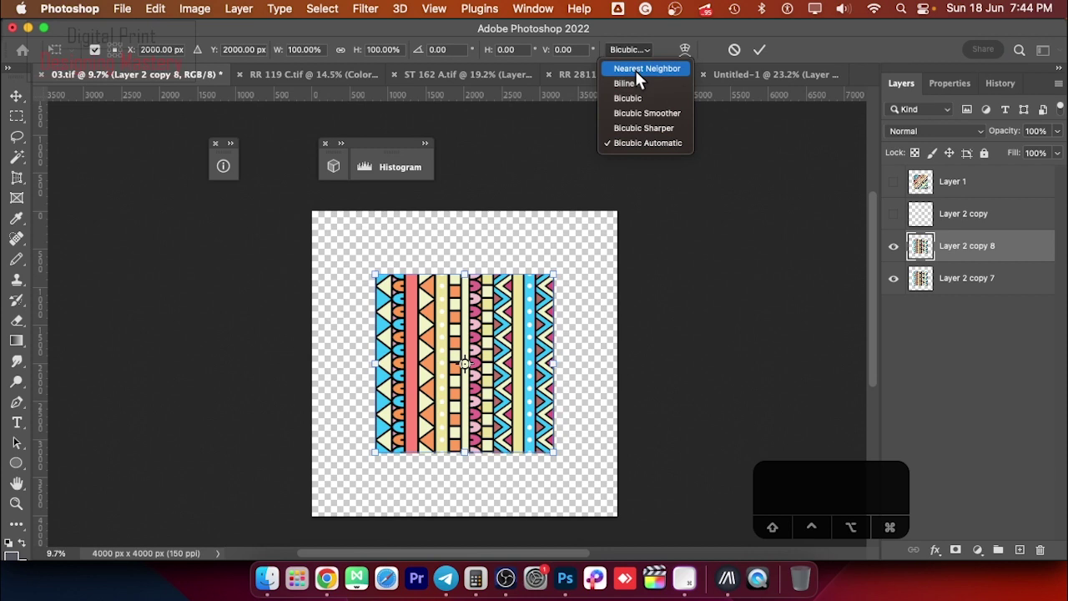
pyautogui.click(636, 71)
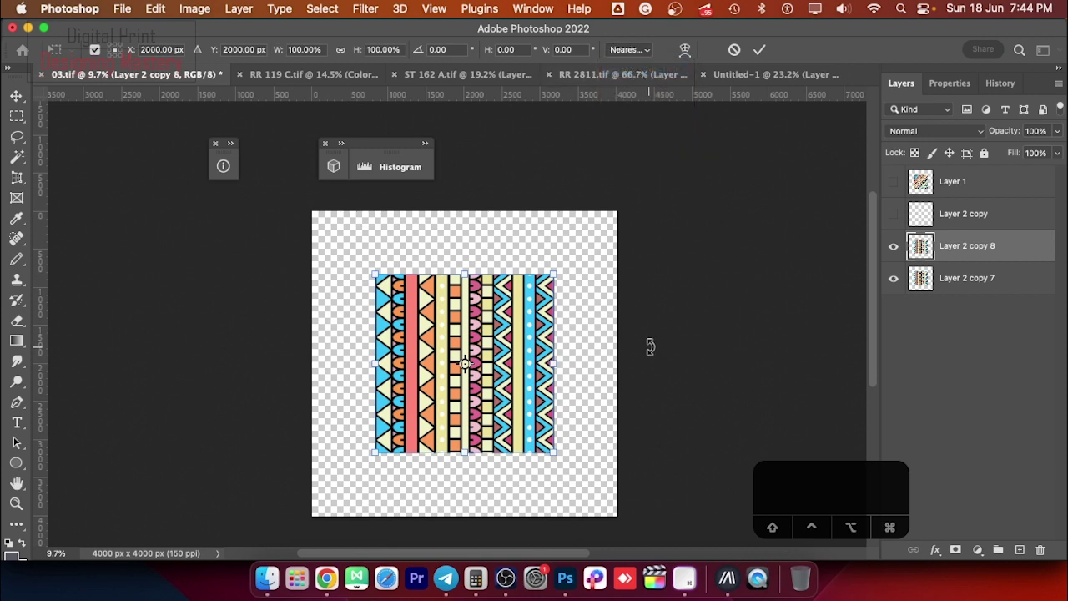
pyautogui.moveTo(559, 249); pyautogui.dragTo(611, 365)
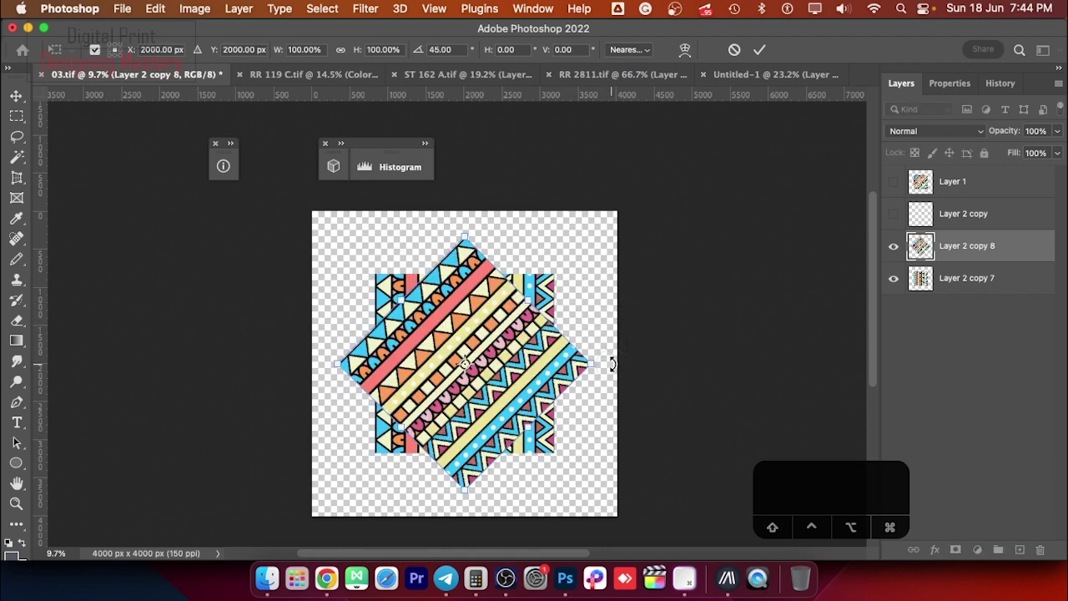
pyautogui.press('Return')
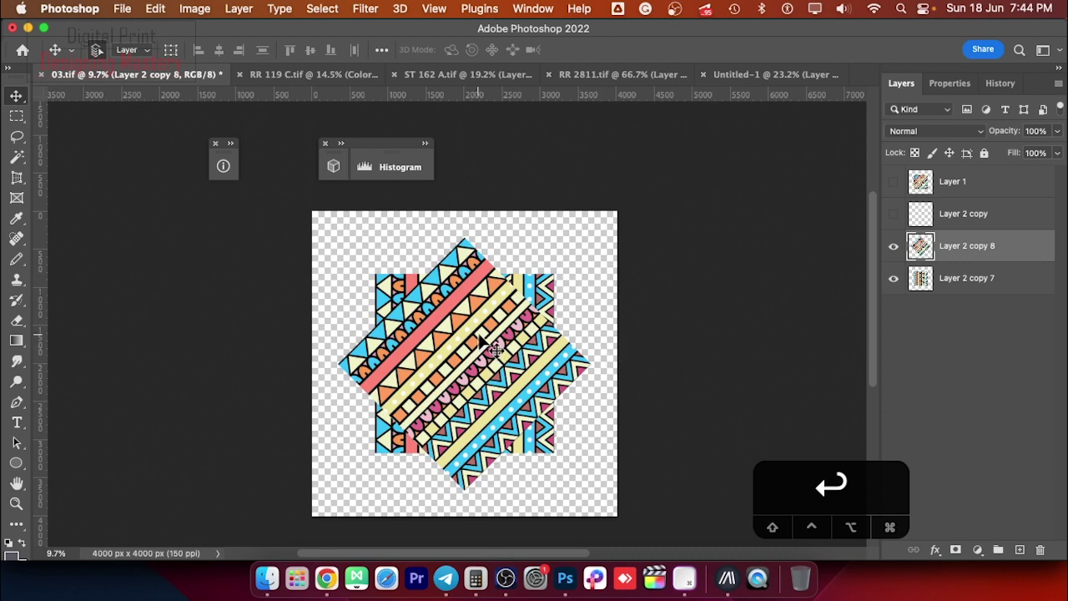
pyautogui.rightClick(608, 95)
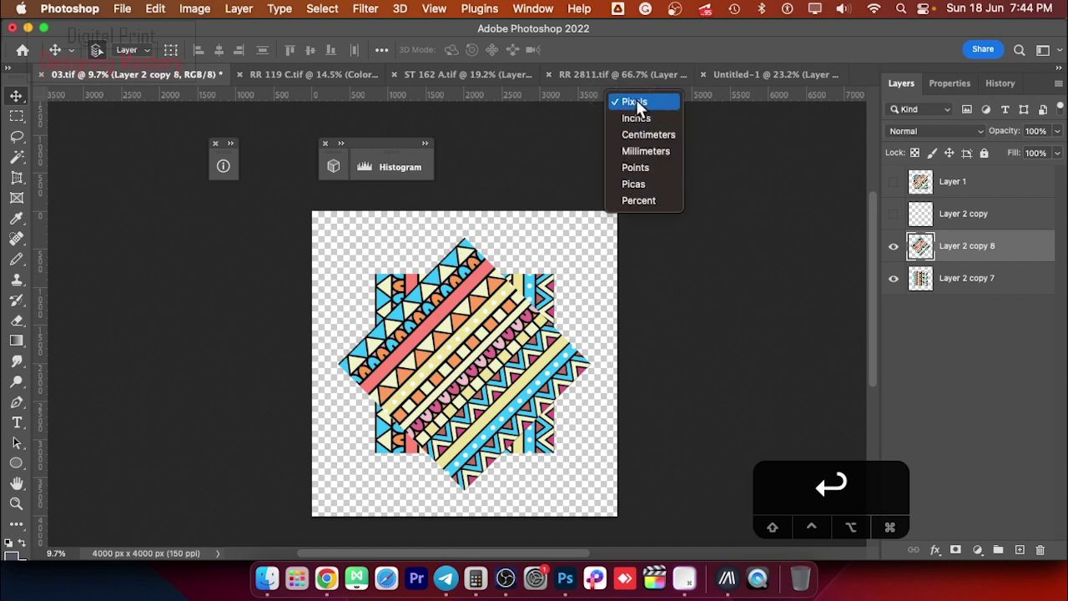
pyautogui.click(635, 101)
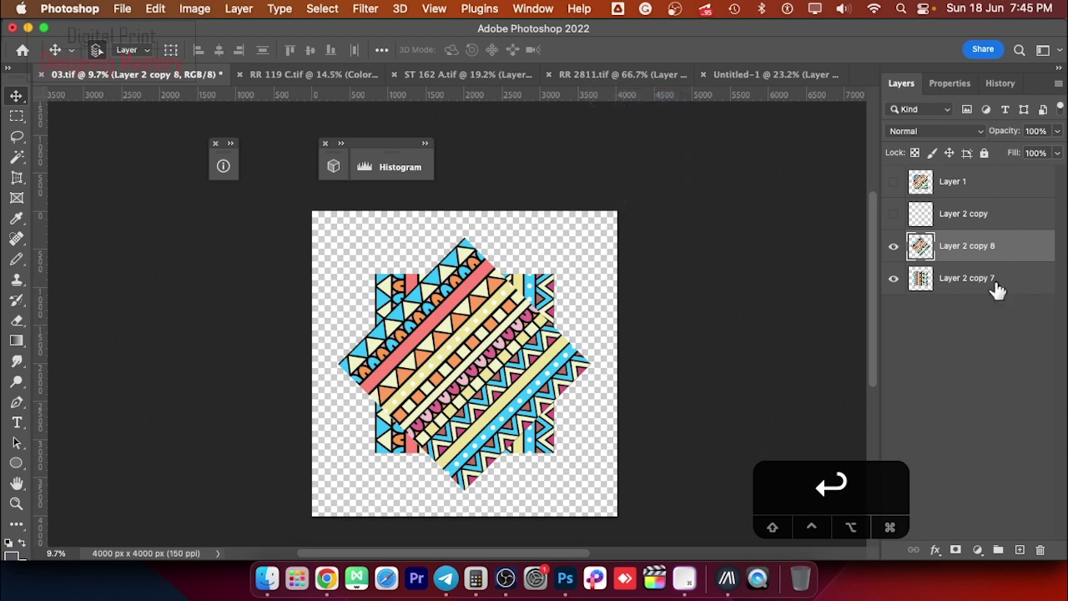
# Step: Crop the canvas to the bounds of the rotated pattern on Layer 2 copy 8, and hide Layer 2 copy 7
pyautogui.keyDown('super'); pyautogui.click(923, 246); pyautogui.keyUp('super')
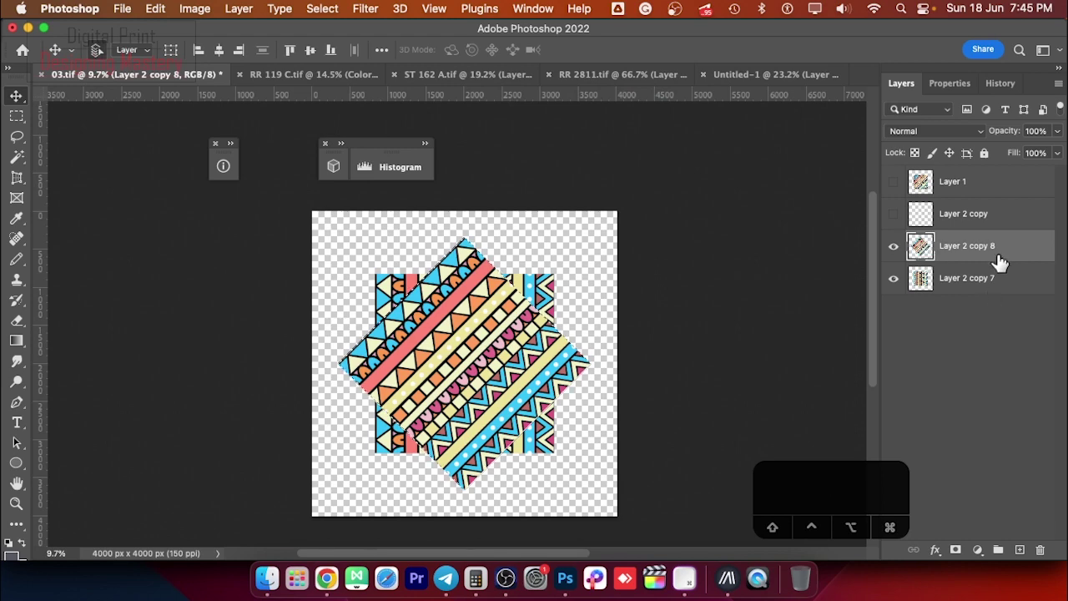
pyautogui.click(183, 11)
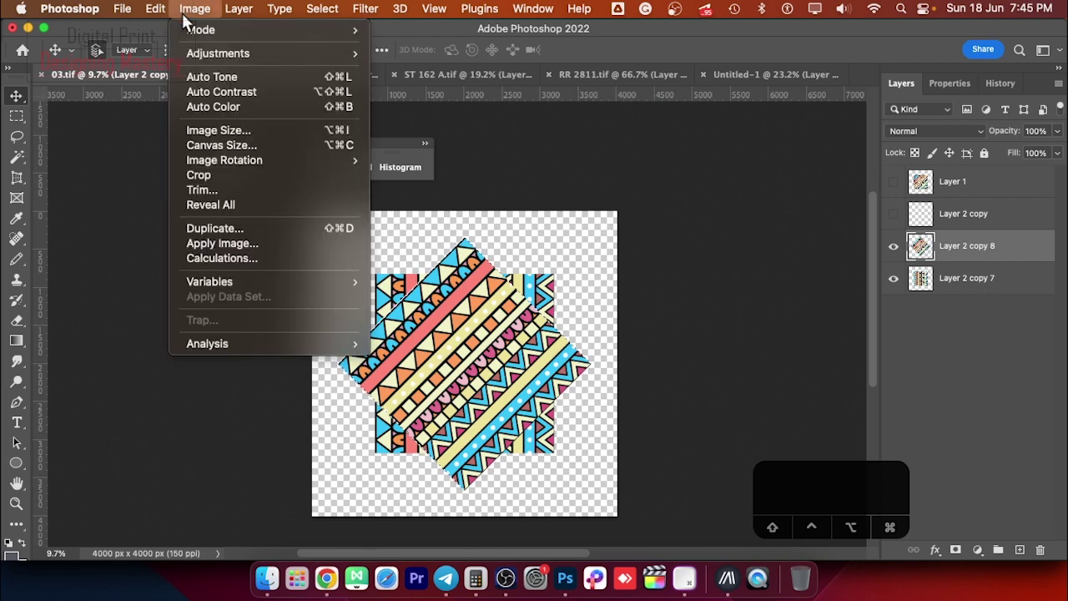
pyautogui.click(197, 180)
pyautogui.press('super+d')
pyautogui.press('space')
pyautogui.moveTo(463, 340); pyautogui.dragTo(542, 341)
pyautogui.click(896, 280)
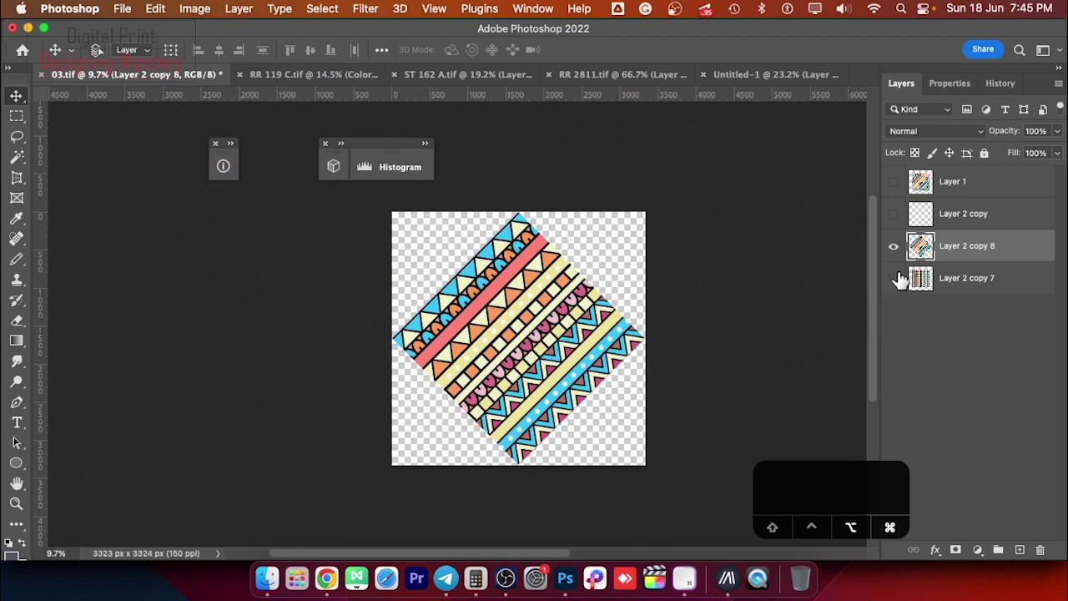
# Step: Set the image width to 3324 pixels so it matches the height, resampling with Nearest Neighbor
pyautogui.press('super+alt+i')
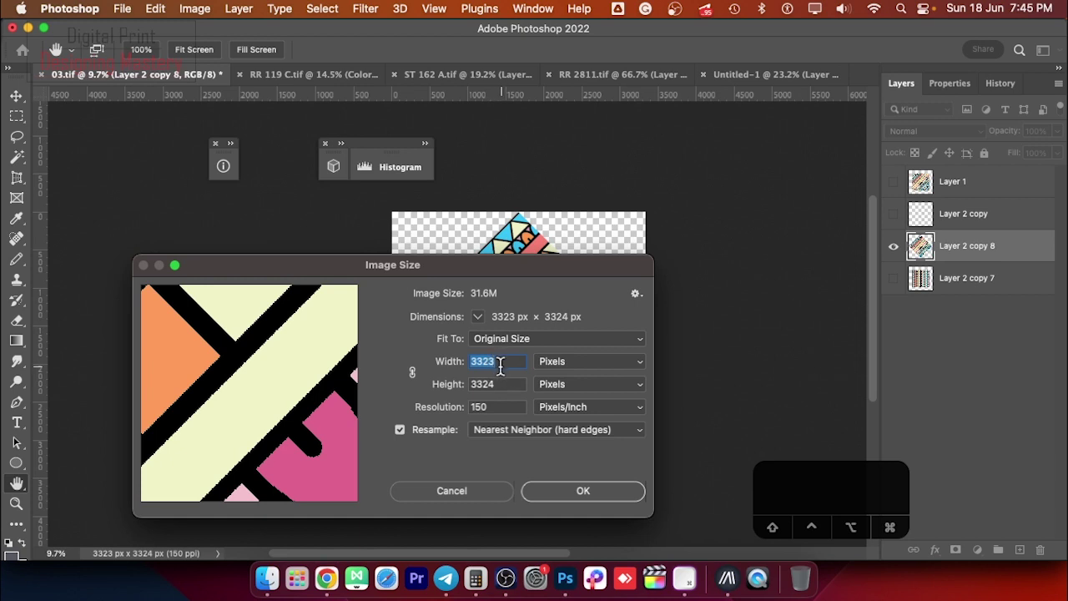
pyautogui.write('3324')
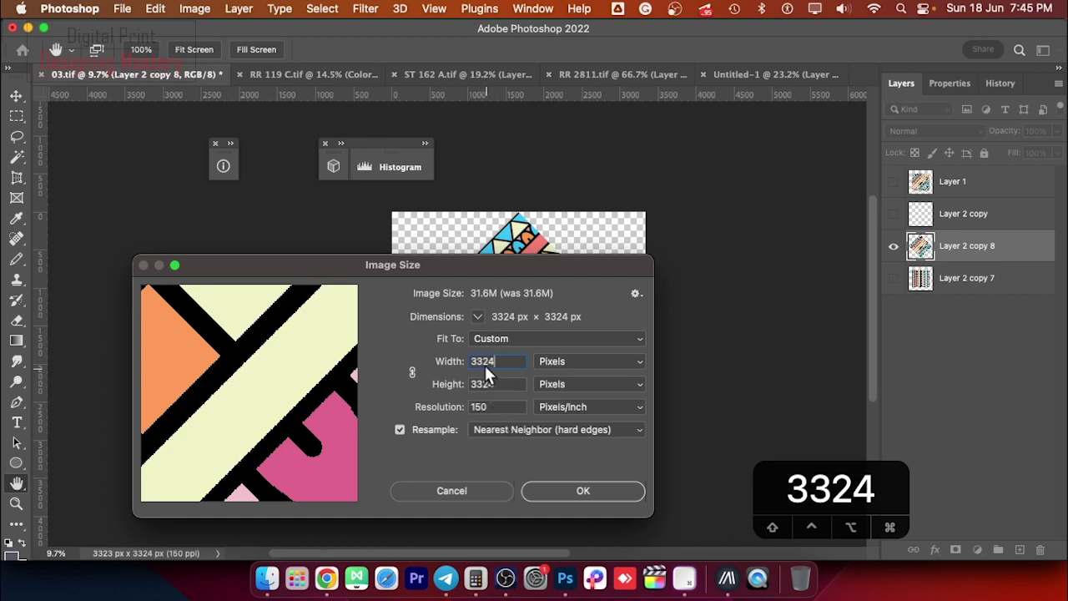
pyautogui.click(596, 493)
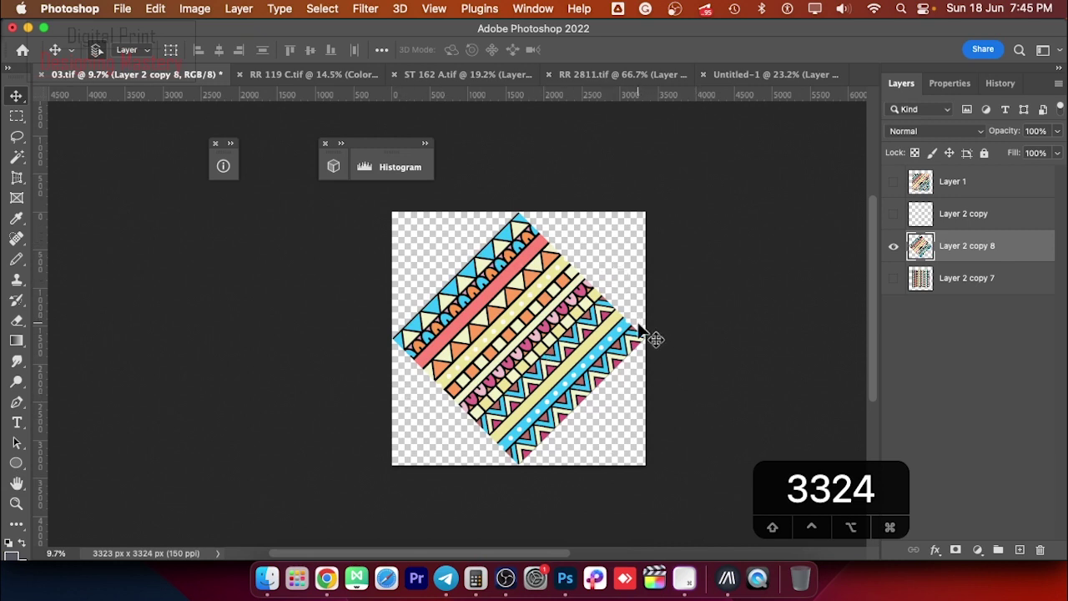
# Step: Check half of the image dimensions in Image Size by entering a resolution of 75, and cancel the resize
pyautogui.press('super+alt+i')
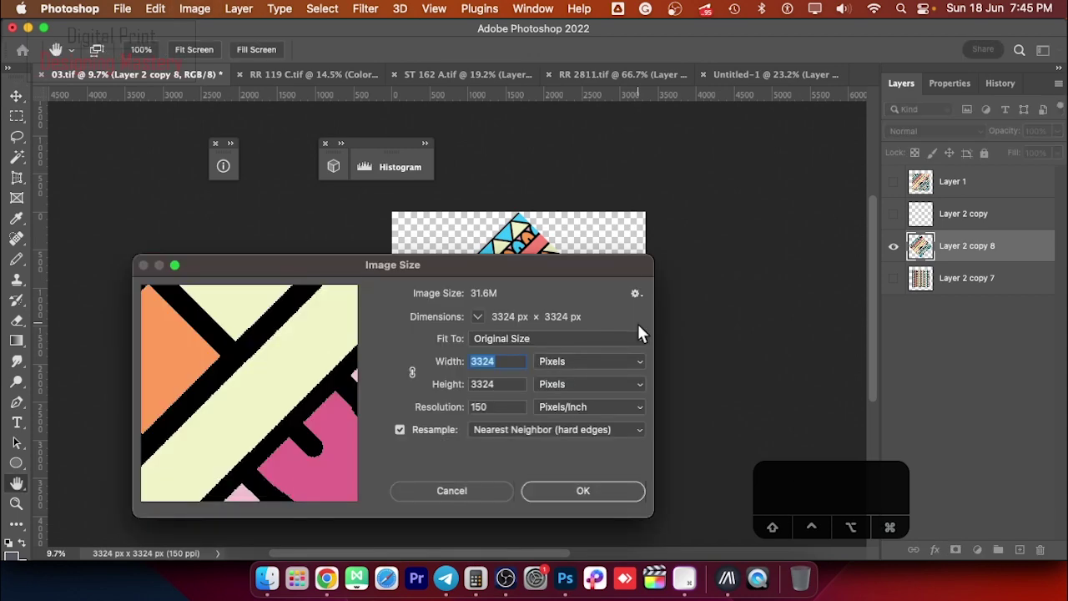
pyautogui.doubleClick(510, 407)
pyautogui.write('75')
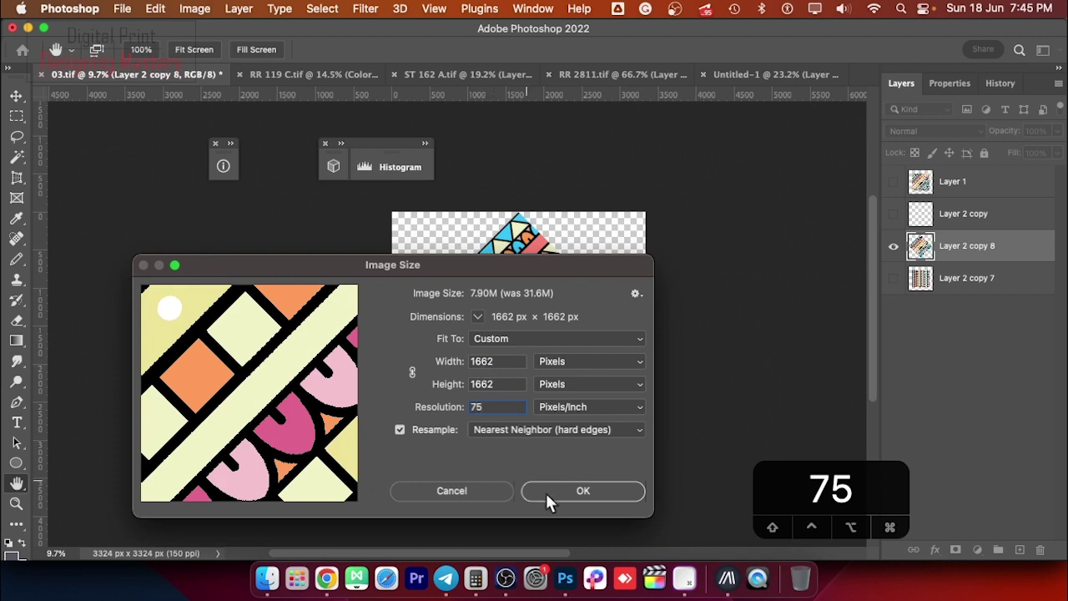
pyautogui.click(484, 491)
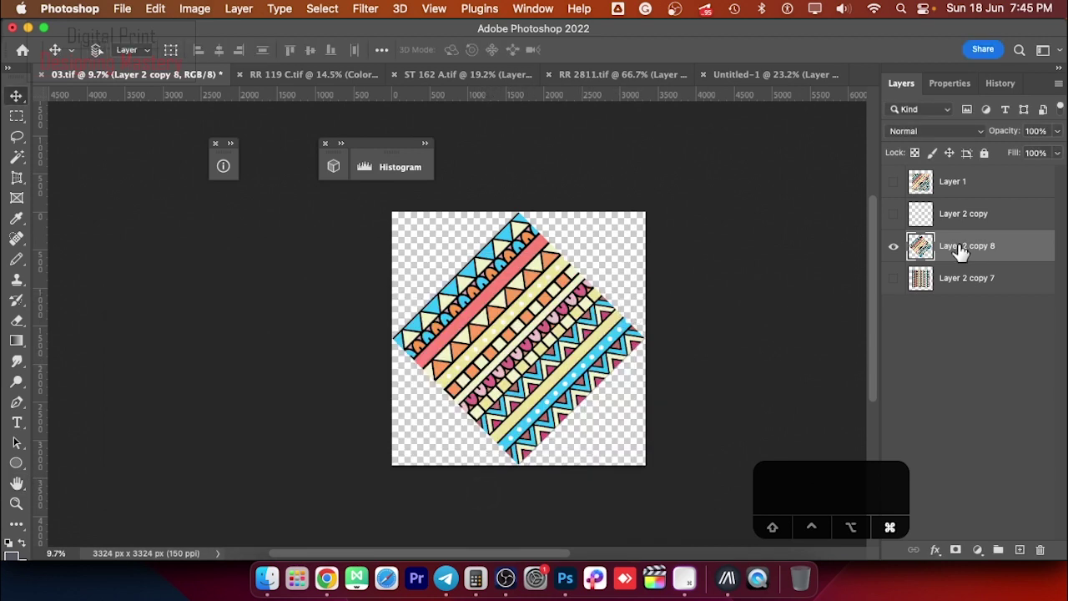
# Step: Copy the whole canvas of Layer 2 copy 8 to a new layer and offset it 1662 pixels horizontally and vertically with Wrap Around
pyautogui.press('super+a')
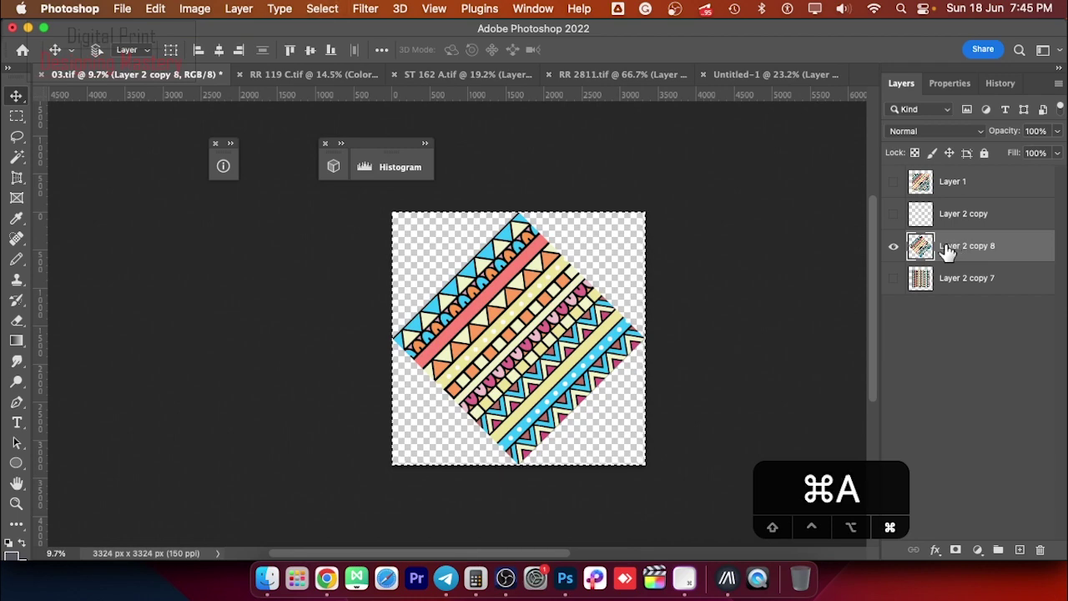
pyautogui.press('super+j')
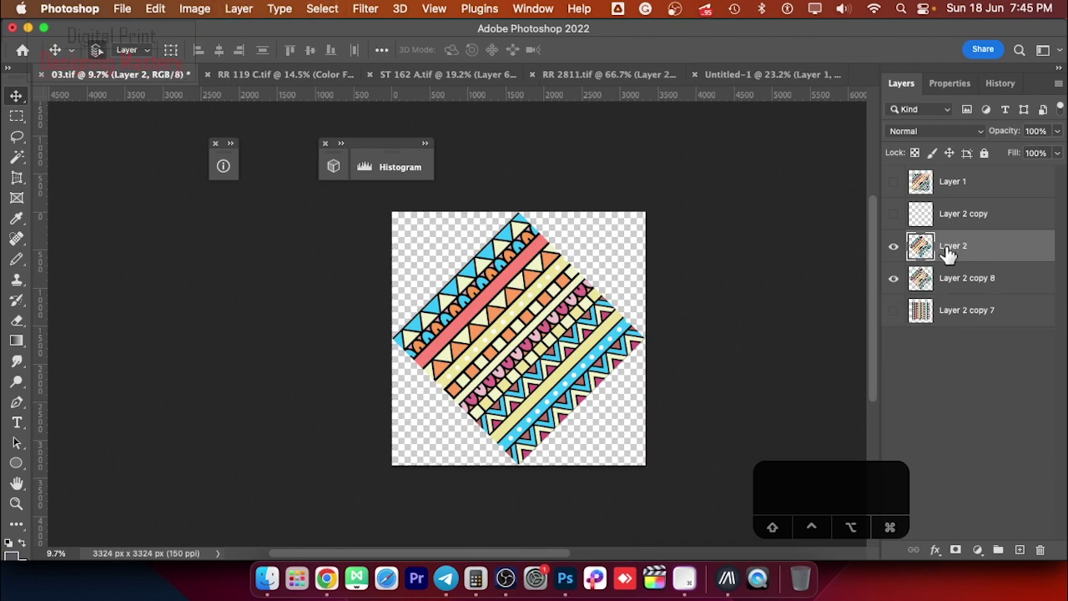
pyautogui.press('F9')
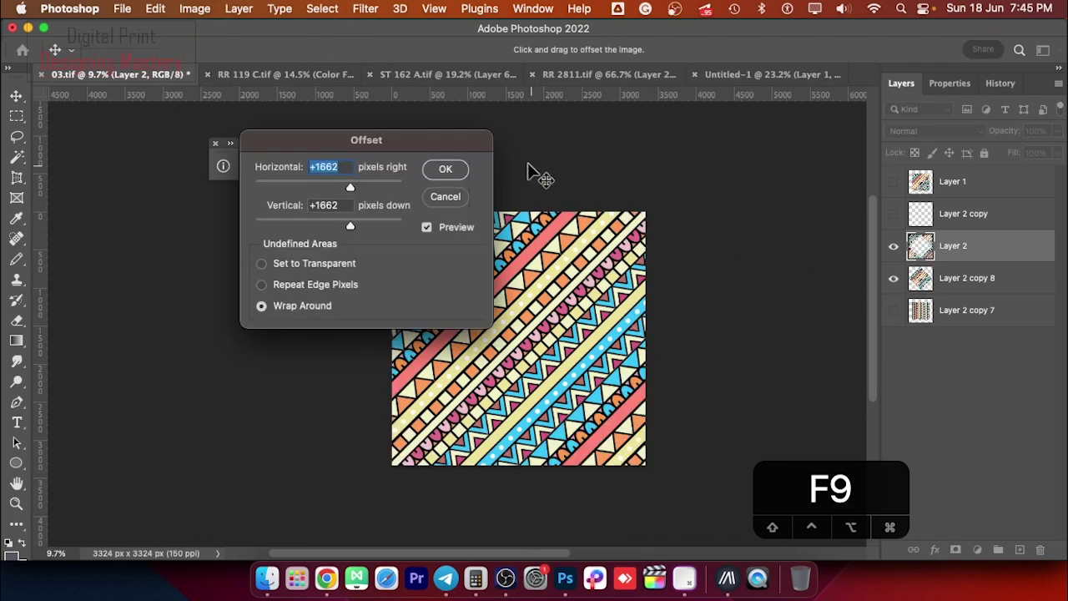
pyautogui.write('1662')
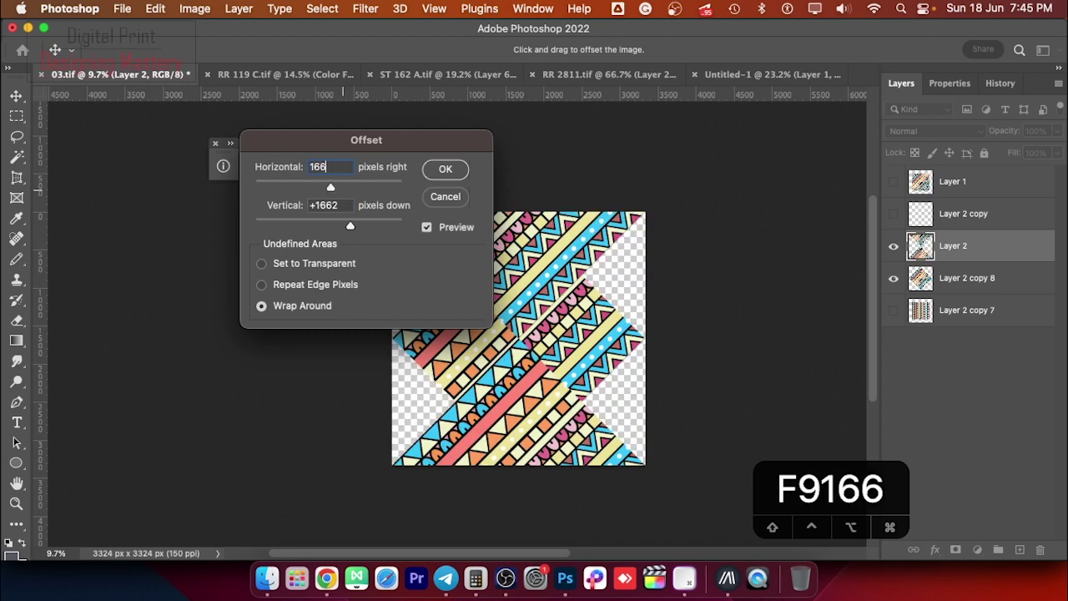
pyautogui.press('Tab')
pyautogui.write('1662')
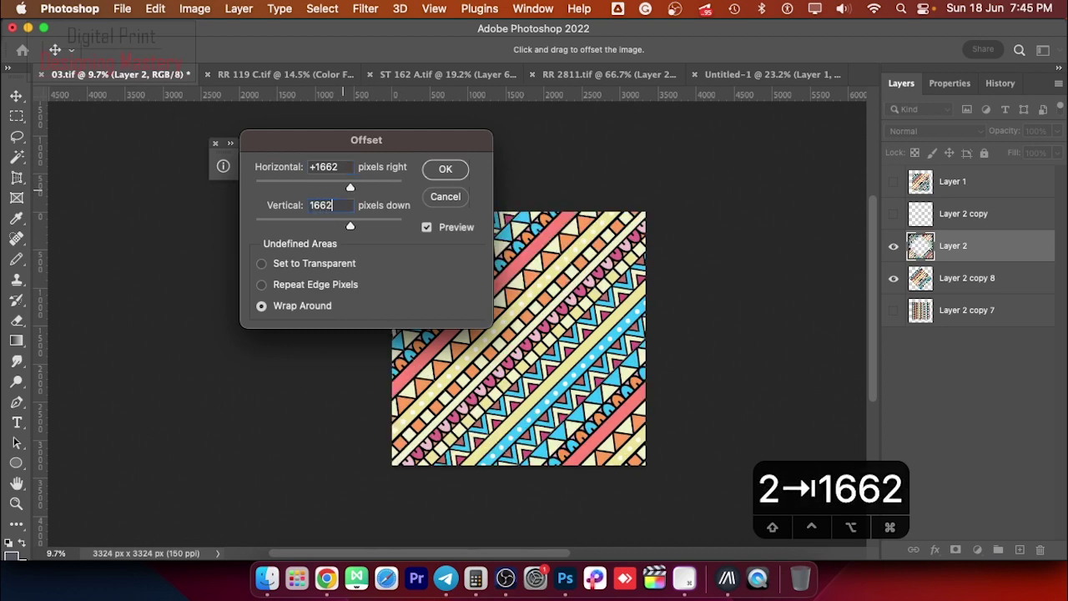
pyautogui.press('Return')
# Step: Examine the joins in the diagonal stripe pattern up close with Layer 2 switched off and on
pyautogui.moveTo(623, 301); pyautogui.dragTo(776, 395)
pyautogui.moveTo(542, 370); pyautogui.dragTo(638, 345)
pyautogui.click(895, 246)
pyautogui.click(895, 246)
pyautogui.click(895, 247)
pyautogui.click(895, 246)
pyautogui.click(894, 246)
pyautogui.click(895, 246)
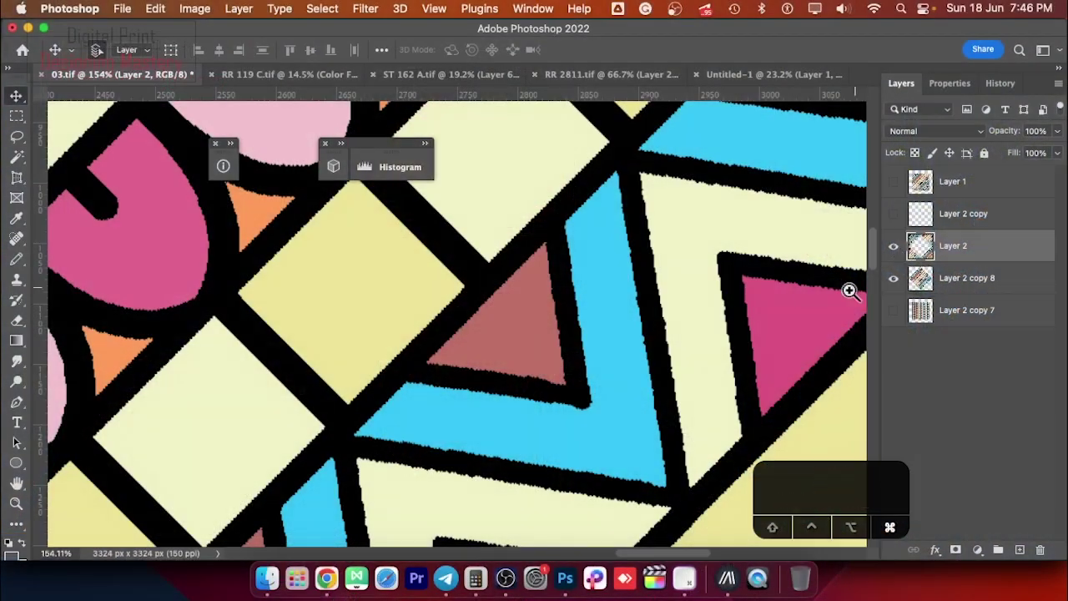
# Step: Hide Layer 2 and select Layer 2 copy 8
pyautogui.moveTo(783, 312); pyautogui.dragTo(573, 305)
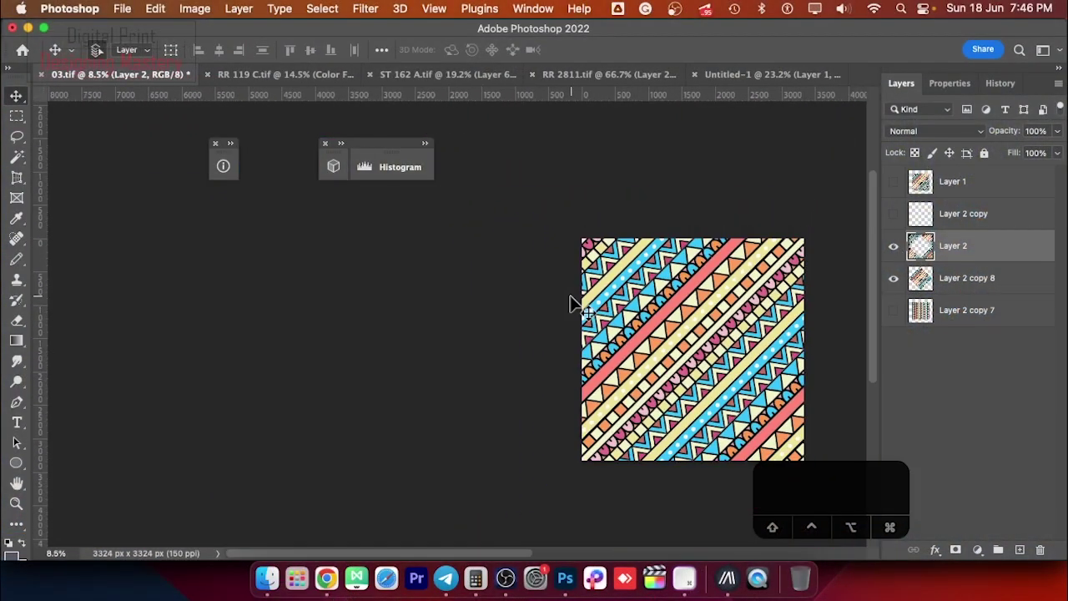
pyautogui.click(895, 248)
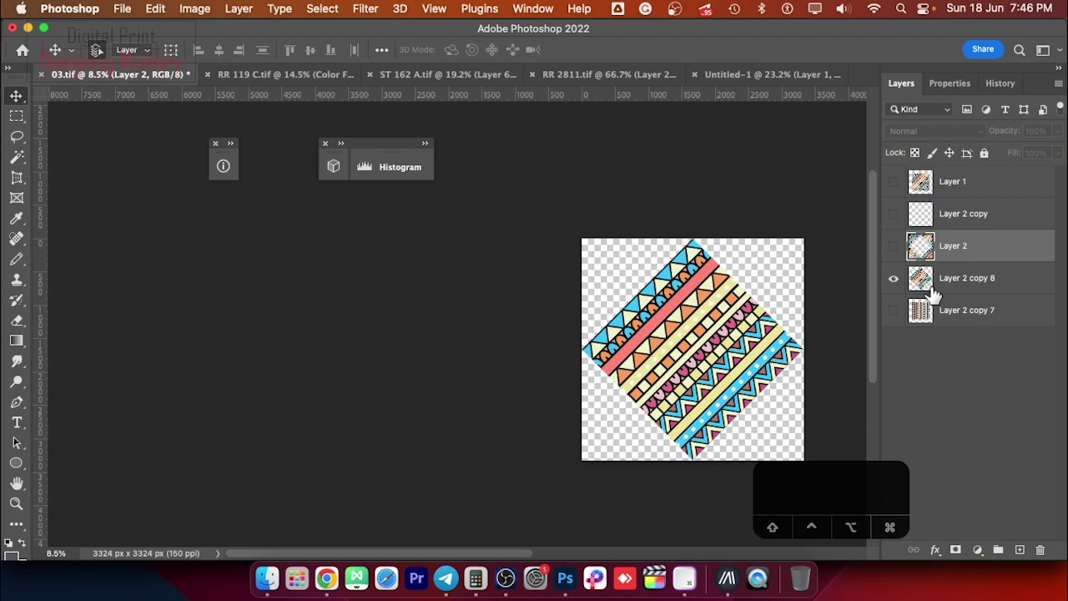
pyautogui.click(933, 292)
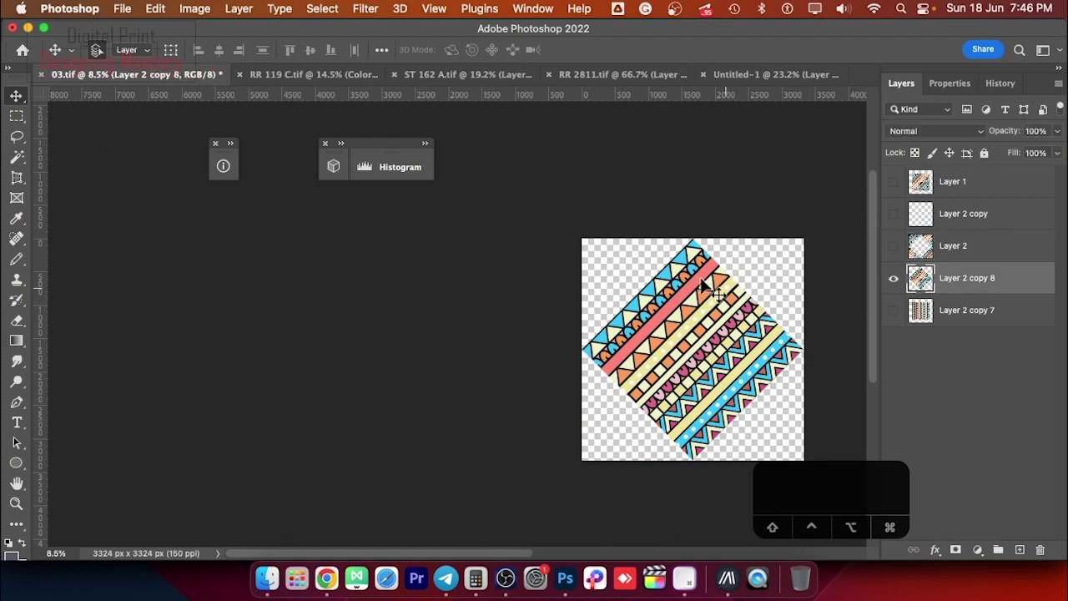
# Step: In ST 162 A.tif, duplicate the wavy lines on Layer 69 and rotate the duplicate so the lines run diagonally
pyautogui.click(321, 75)
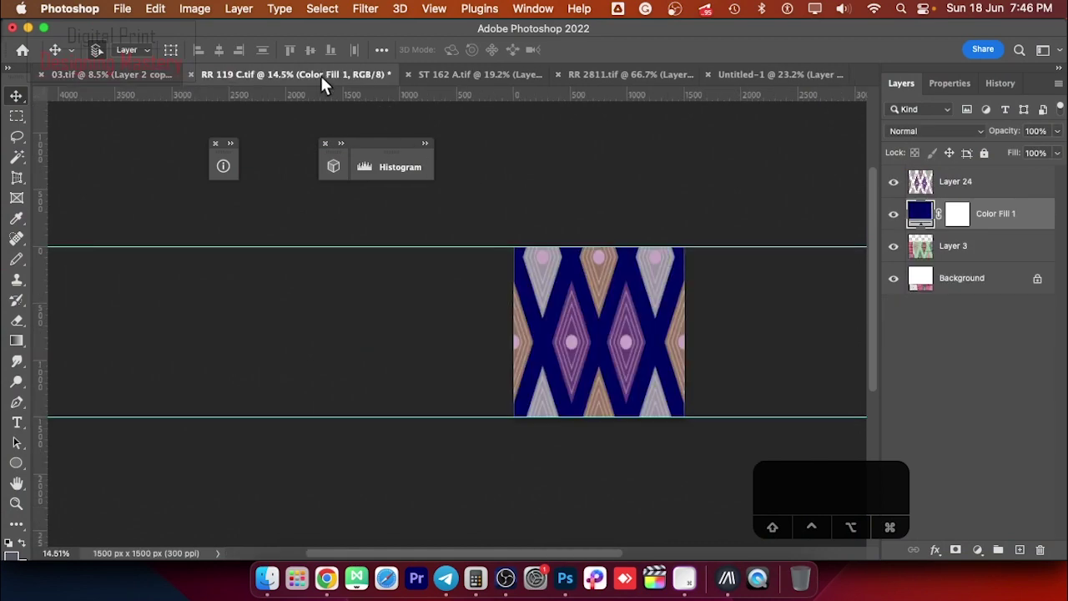
pyautogui.click(452, 81)
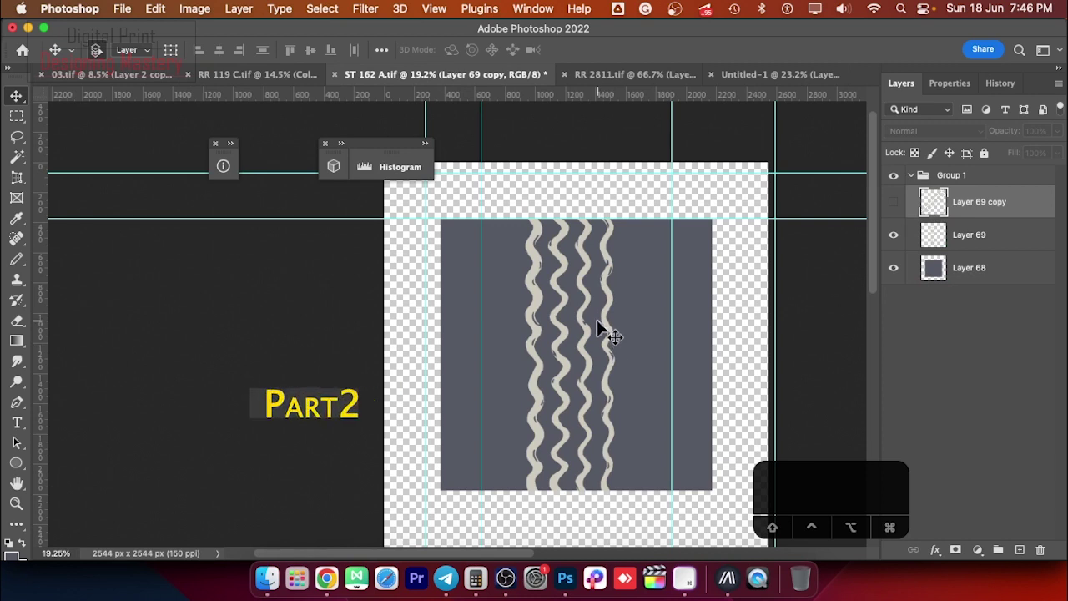
pyautogui.click(960, 237)
pyautogui.press('super+j')
pyautogui.press('super+t')
pyautogui.moveTo(668, 258); pyautogui.dragTo(731, 365)
pyautogui.press('Return')
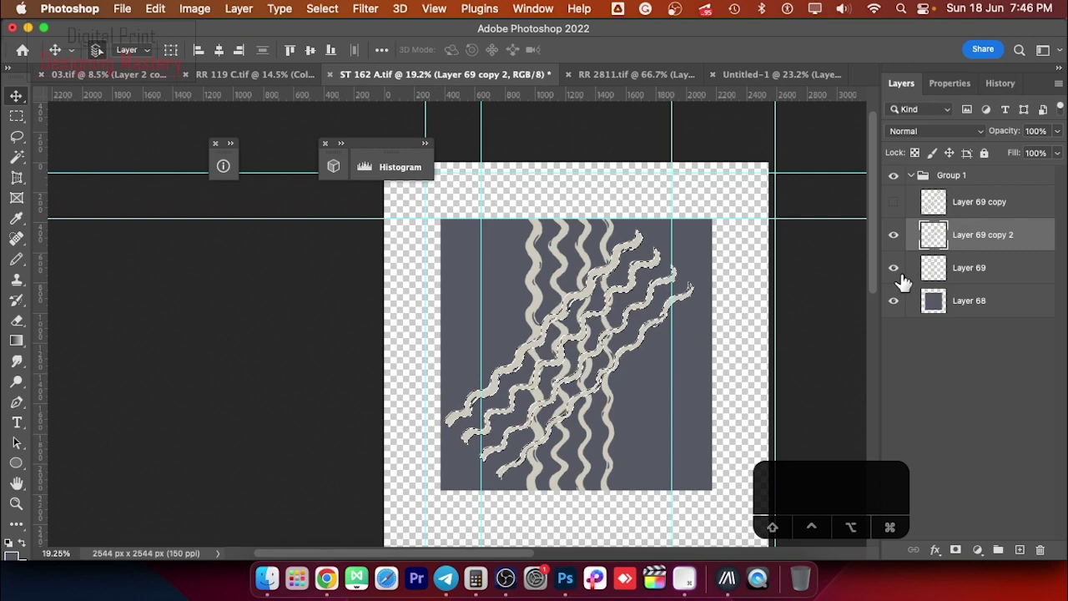
# Step: With Layer 69 hidden, crop the canvas to the rotated wavy lines and set the image size to 1654 × 1654 pixels
pyautogui.click(894, 268)
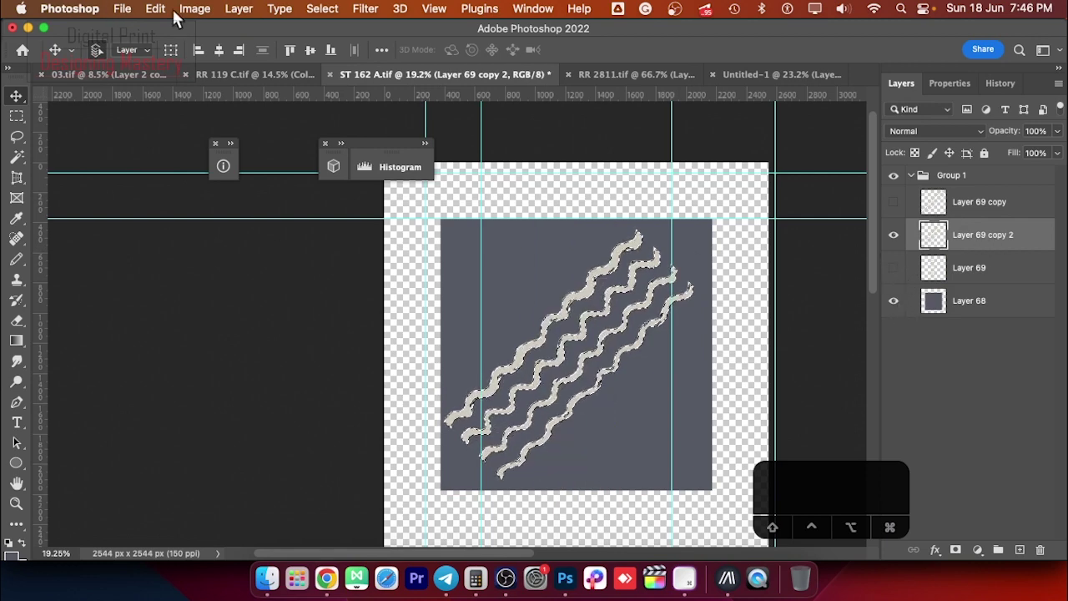
pyautogui.click(194, 9)
pyautogui.click(236, 174)
pyautogui.press('Return')
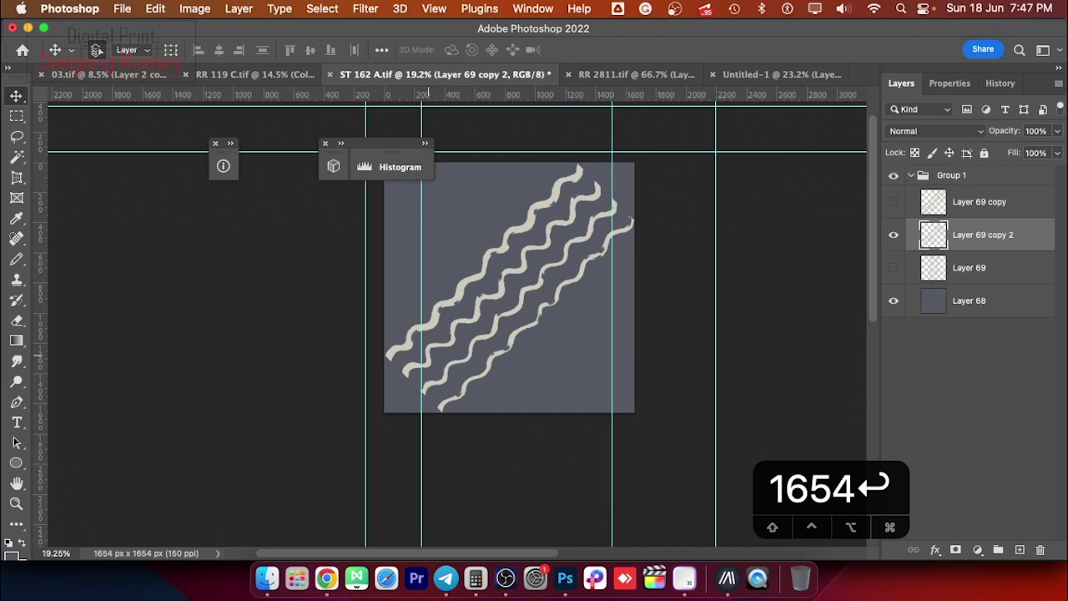
# Step: Check half of the image's pixel dimensions by trying a resolution of 75 pixels/inch, without applying it
pyautogui.press('super+alt+i')
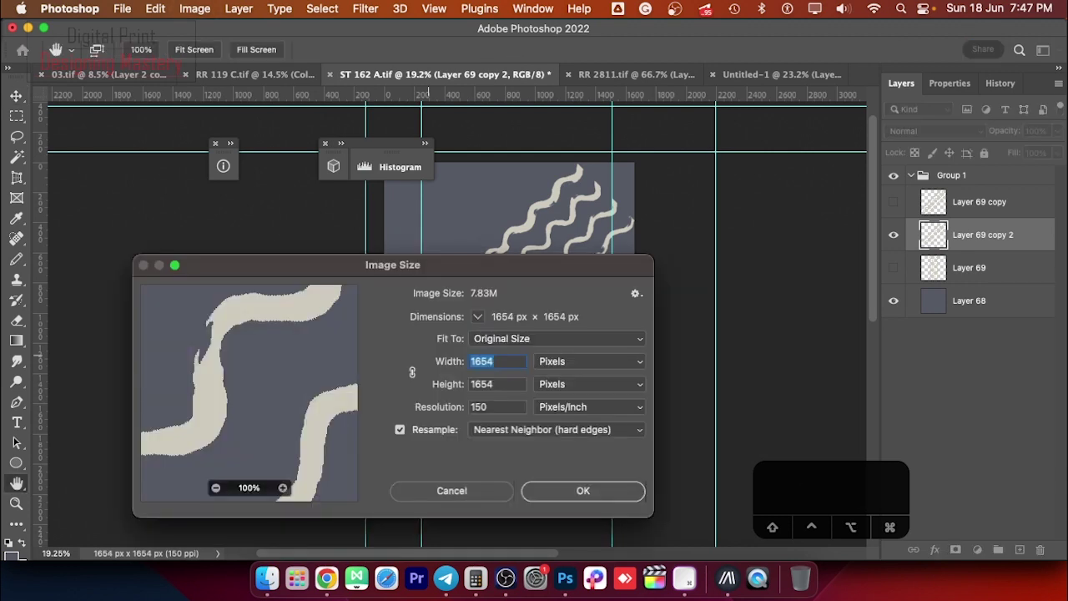
pyautogui.doubleClick(499, 409)
pyautogui.write('75')
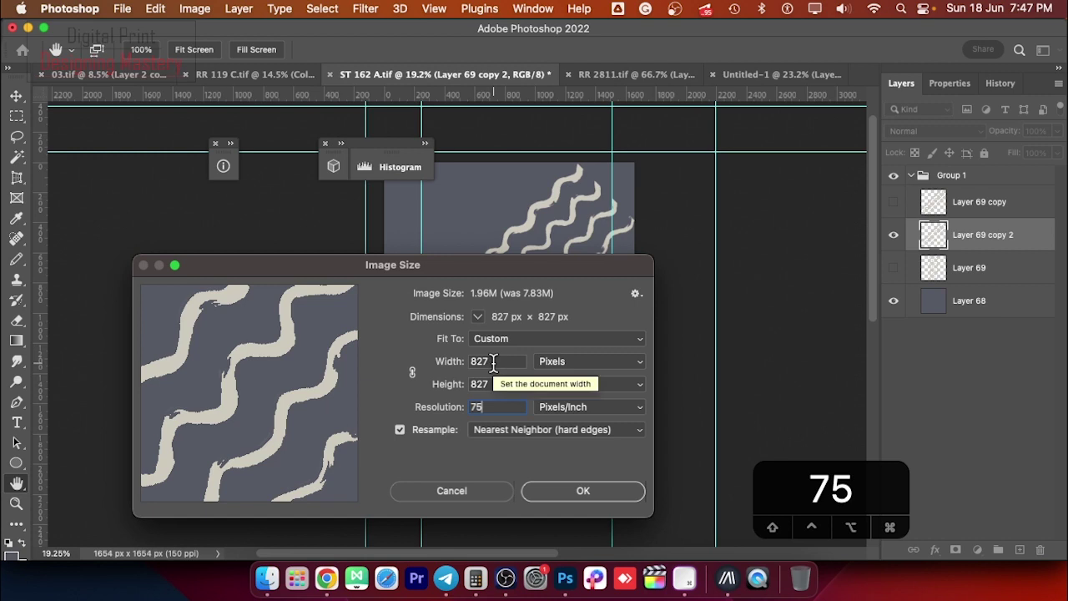
pyautogui.press('Return')
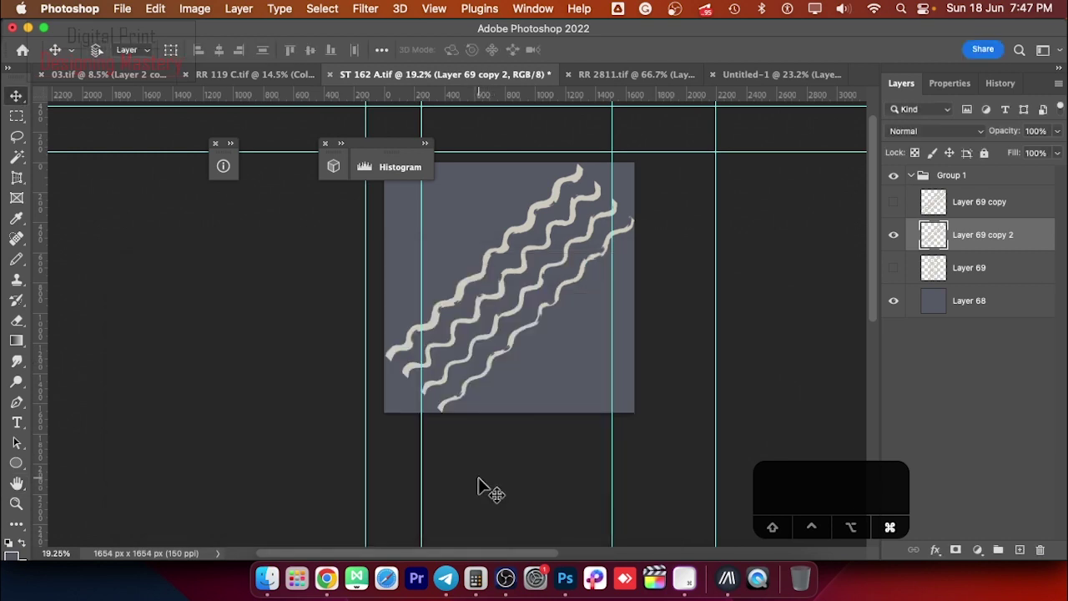
# Step: Duplicate Layer 69 copy 2 and offset the duplicate by 827 pixels horizontally and vertically with Wrap Around
pyautogui.press('super+j')
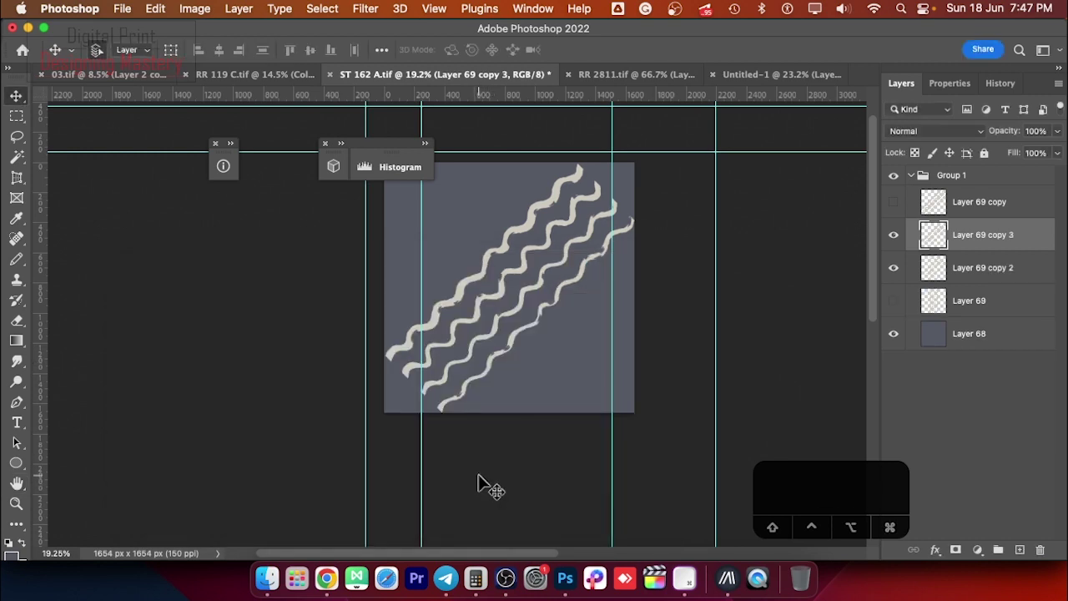
pyautogui.press('F9')
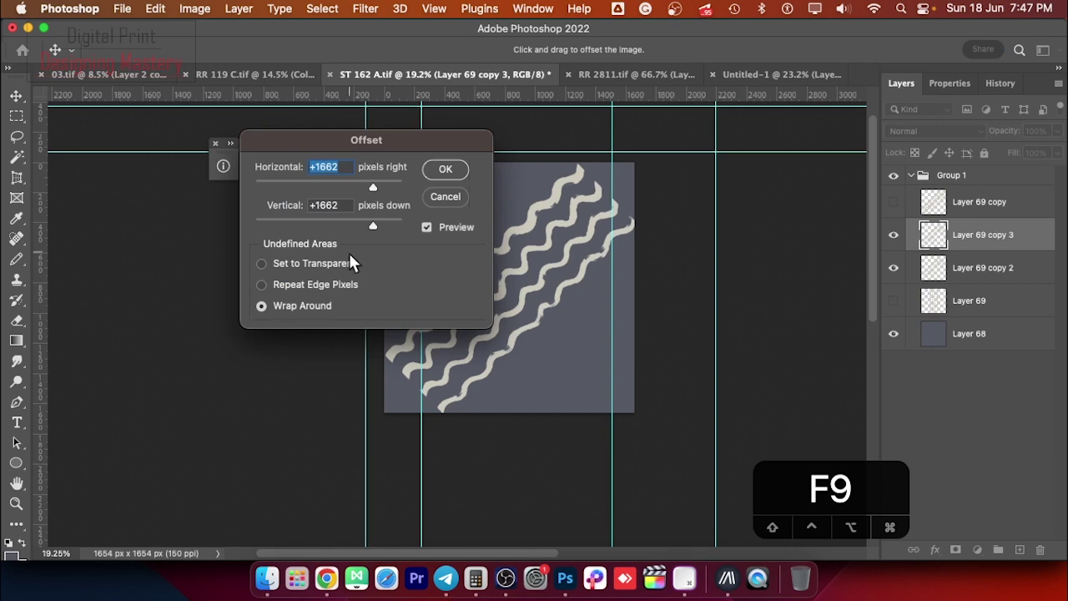
pyautogui.write('827')
pyautogui.press('Tab')
pyautogui.write('827')
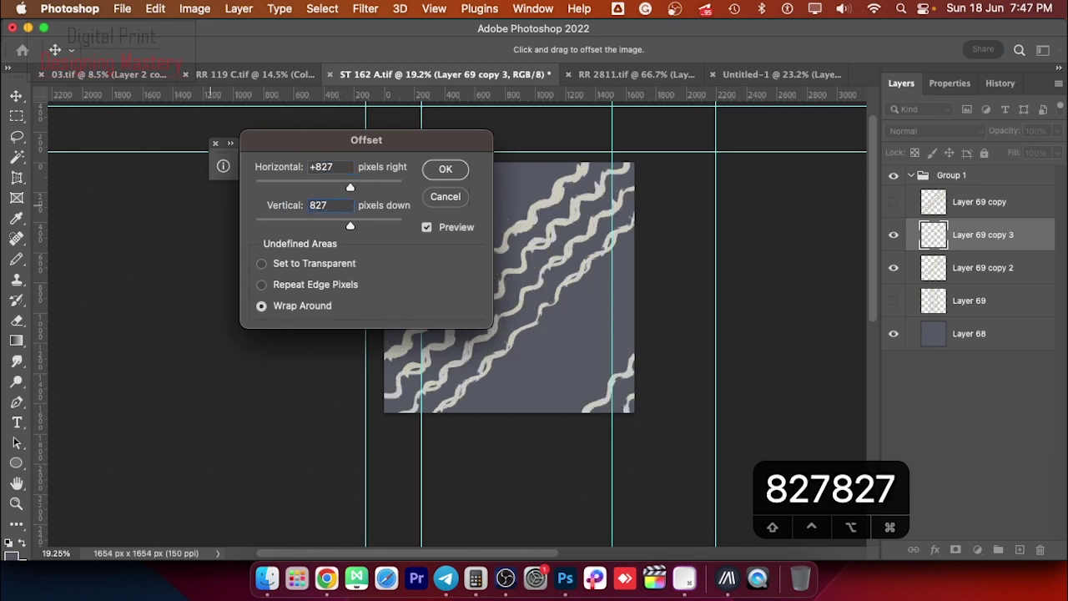
pyautogui.click(451, 167)
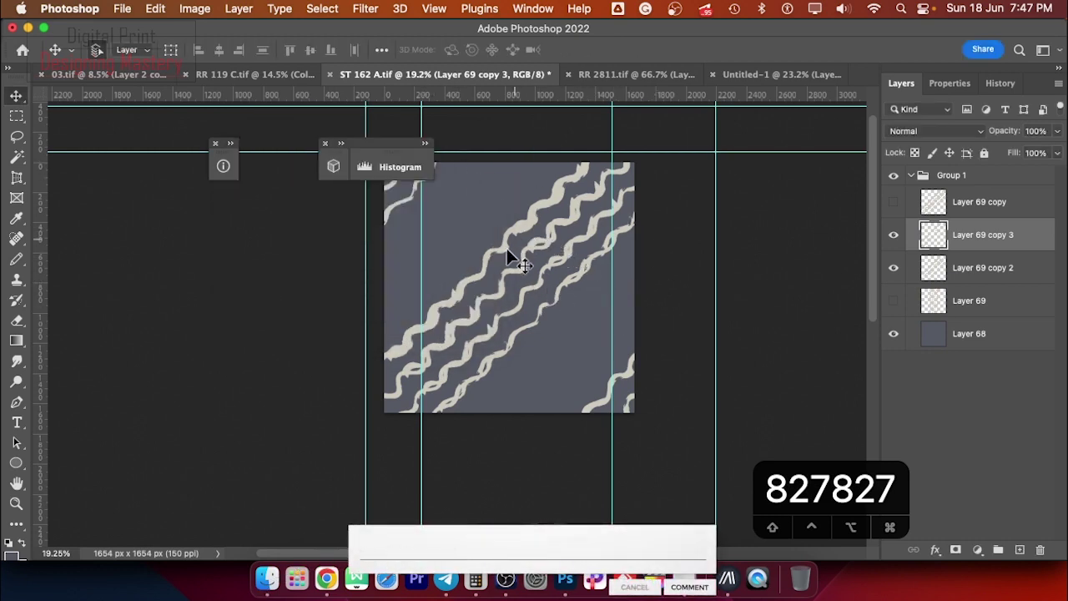
# Step: Compare the offset wavy lines with the original diagonal lines by switching Layer 69 copy 3 off and on
pyautogui.click(895, 237)
pyautogui.click(895, 238)
pyautogui.click(895, 238)
pyautogui.click(895, 238)
pyautogui.click(894, 237)
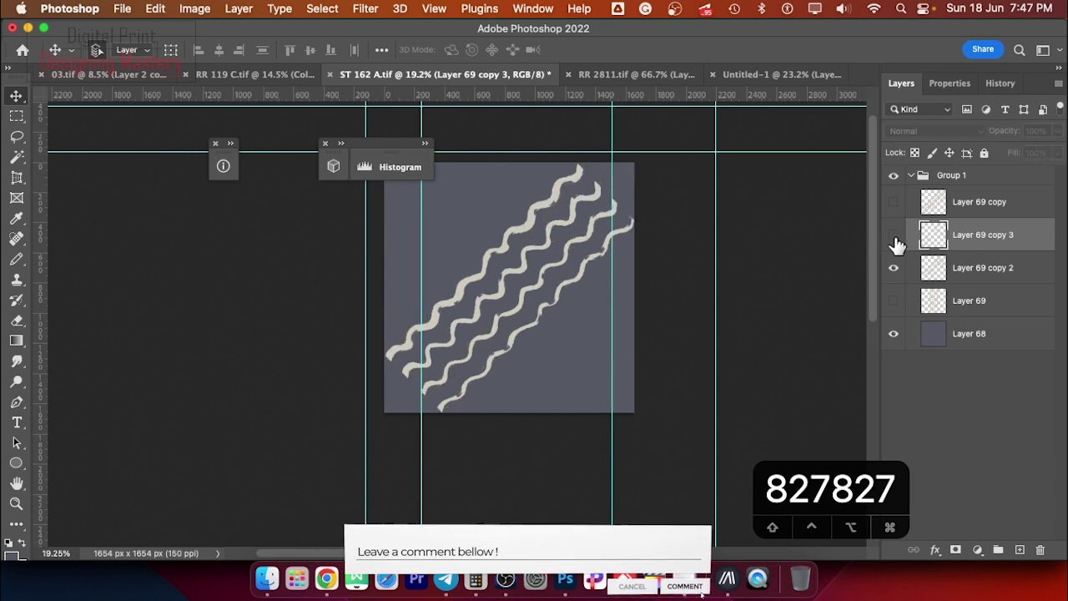
pyautogui.click(895, 237)
pyautogui.click(894, 238)
pyautogui.click(894, 238)
pyautogui.click(894, 238)
pyautogui.click(895, 238)
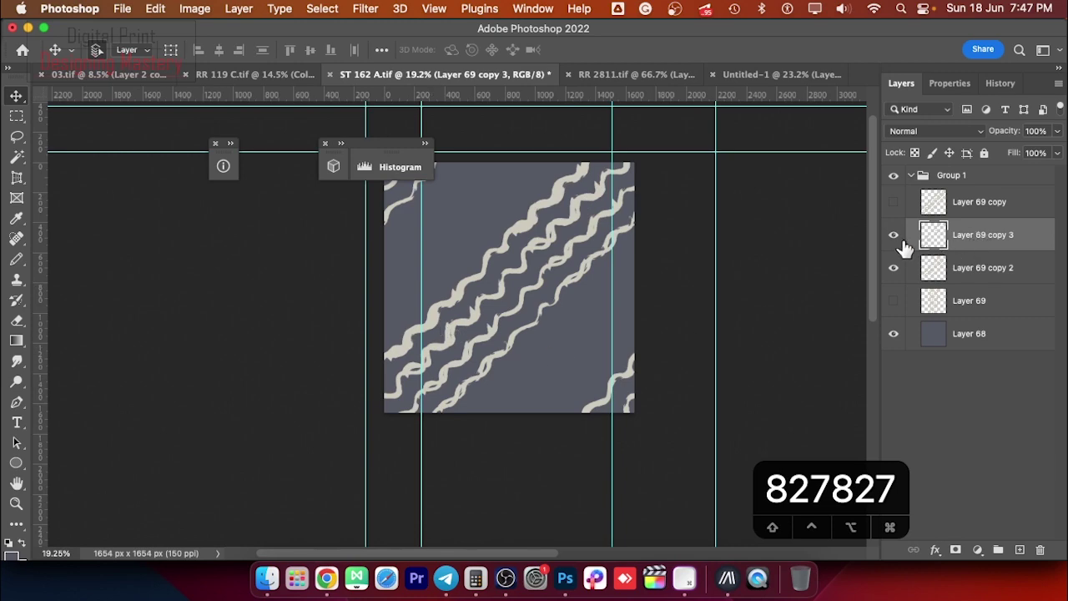
pyautogui.click(905, 242)
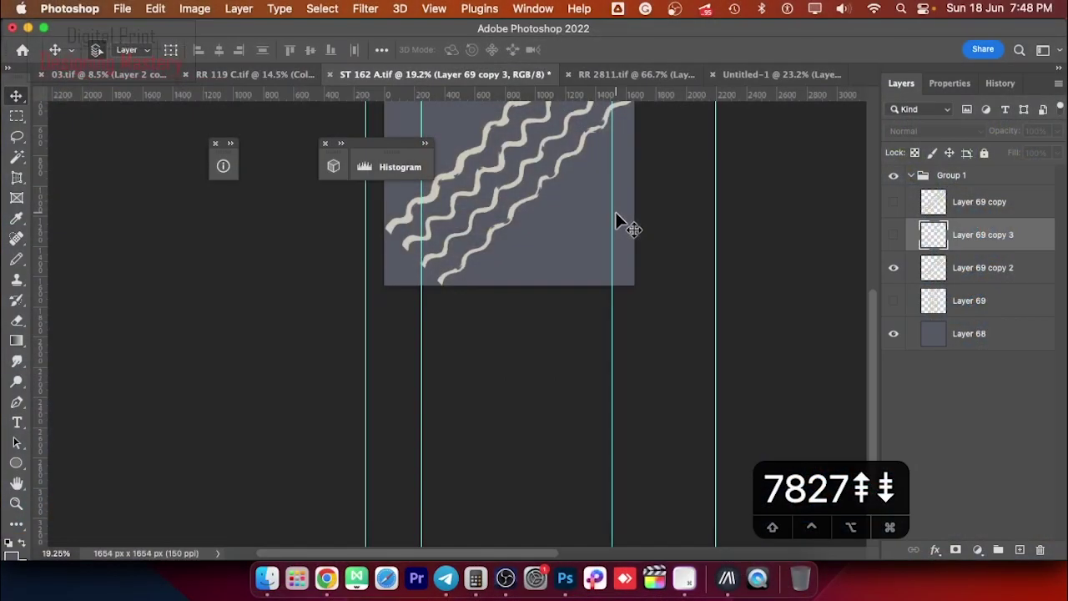
# Step: Undo the offset, crop, rotation and duplication back to the straight vertical wavy lines on Layer 69
pyautogui.press('alt+super+z')
pyautogui.press('alt+super+z')
pyautogui.press('alt+super+z')
pyautogui.press('alt+super+z')
pyautogui.press('alt+super+z')
pyautogui.press('alt+super+z')
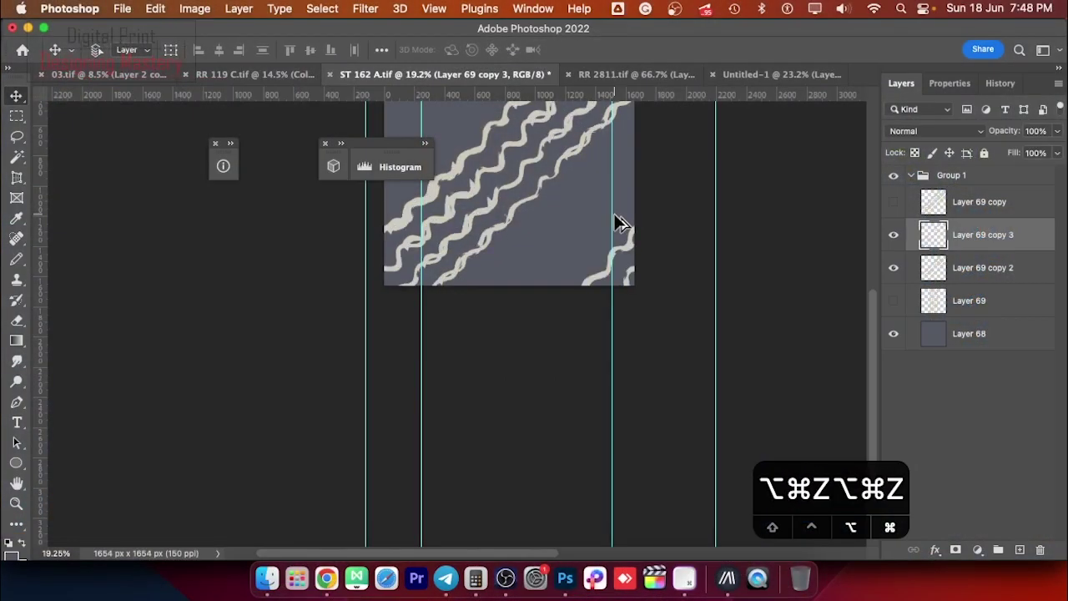
pyautogui.press('alt+super+z')
pyautogui.press('alt+super+z')
pyautogui.press('alt+super+z')
pyautogui.press('alt+super+z')
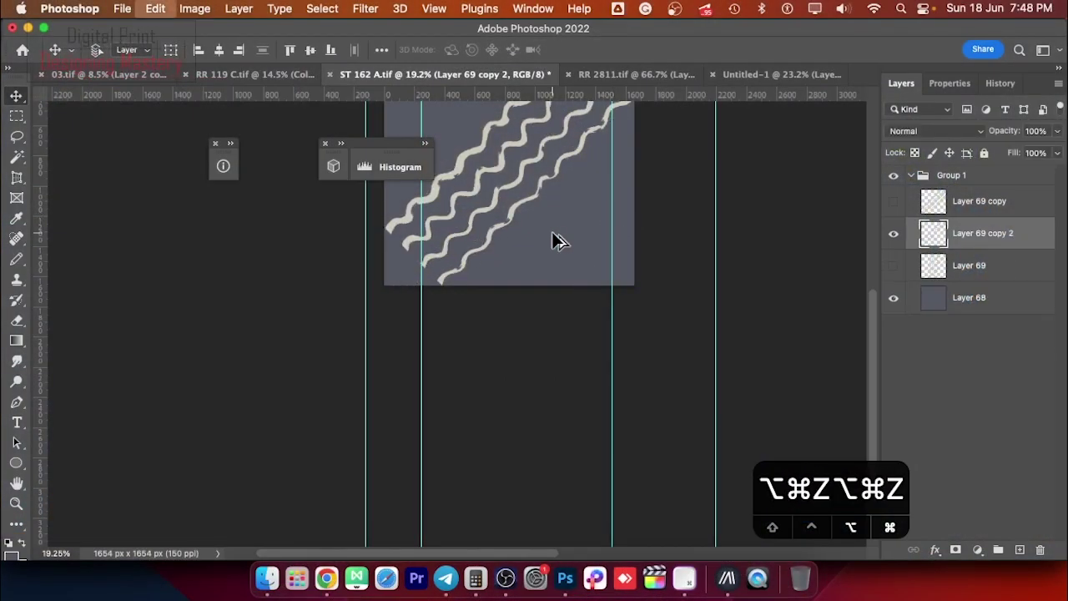
pyautogui.press('alt+super+z')
pyautogui.press('alt+super+z')
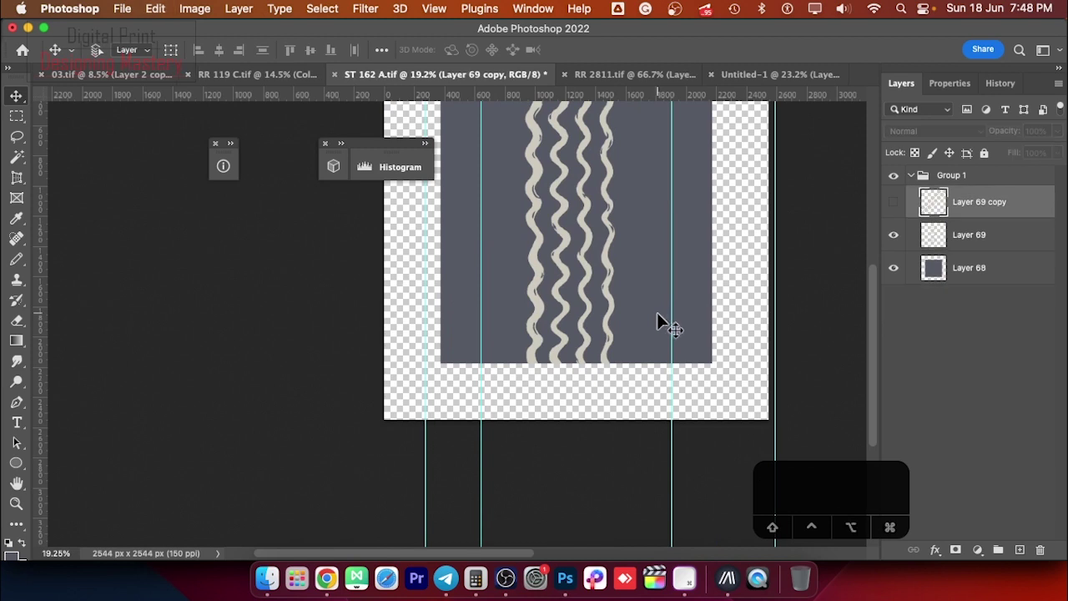
# Step: Select the outline of the wavy lines on Layer 69, crop the canvas to that selection, and deselect
pyautogui.press('space')
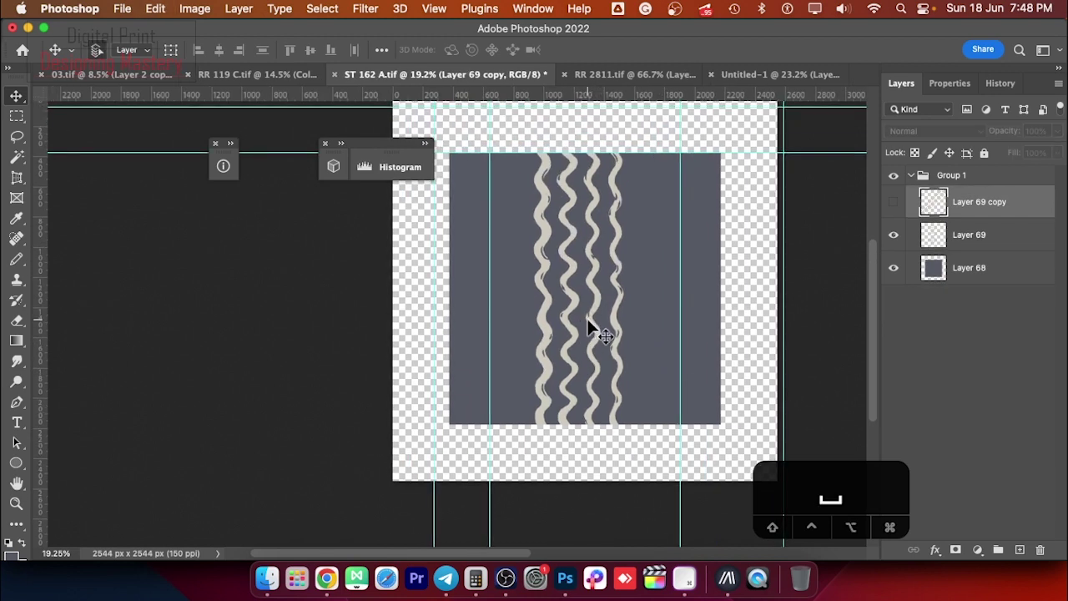
pyautogui.click(984, 242)
pyautogui.keyDown('super'); pyautogui.click(935, 236); pyautogui.keyUp('super')
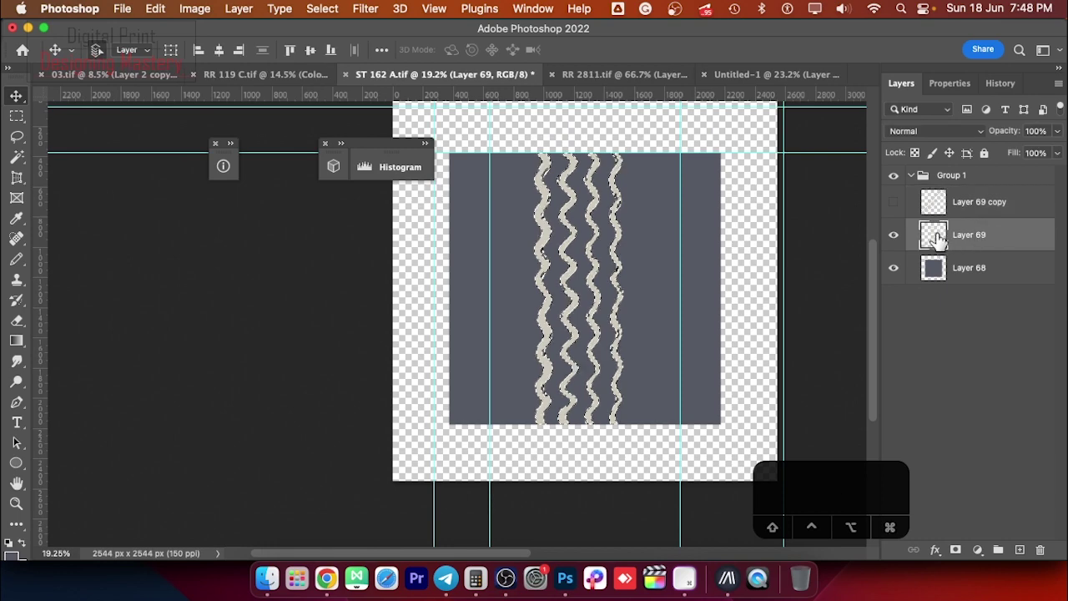
pyautogui.hotkey('alt', 'i')
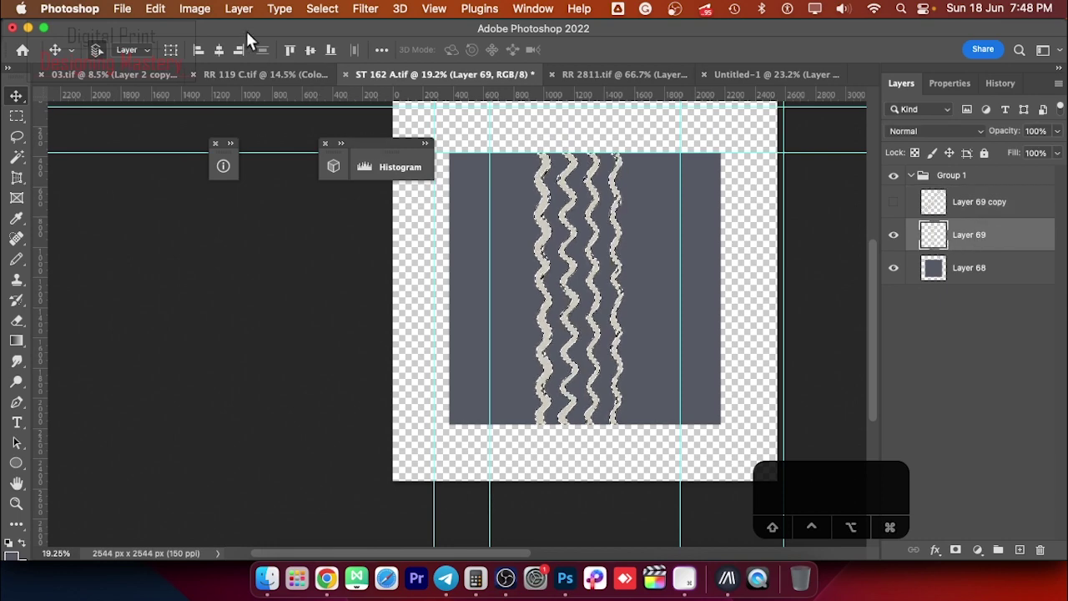
pyautogui.click(197, 9)
pyautogui.click(259, 178)
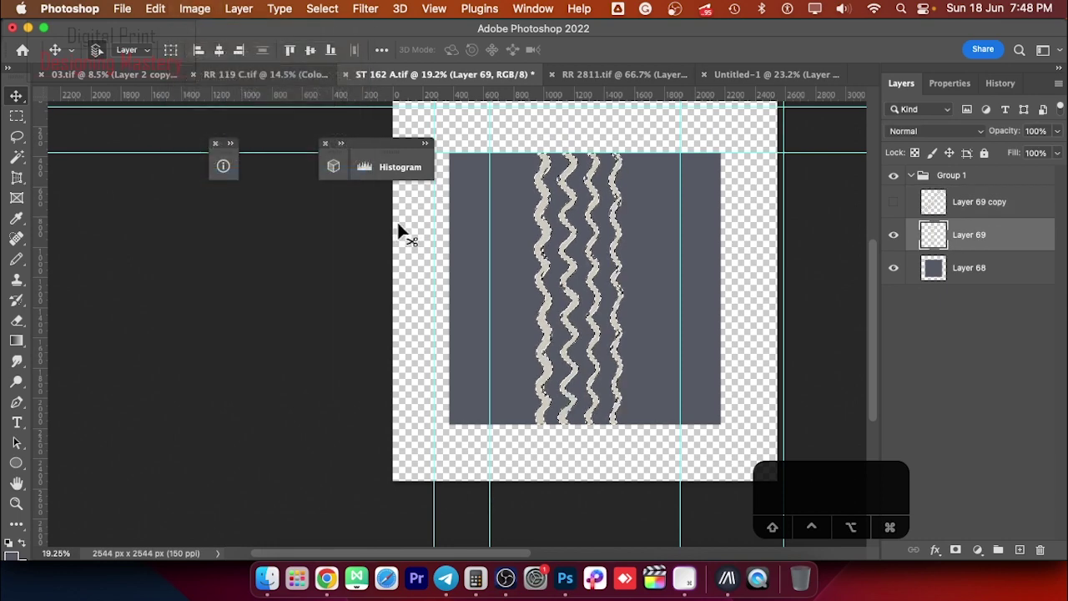
pyautogui.press('space')
pyautogui.moveTo(486, 319); pyautogui.dragTo(558, 332)
pyautogui.press('alt+super+z')
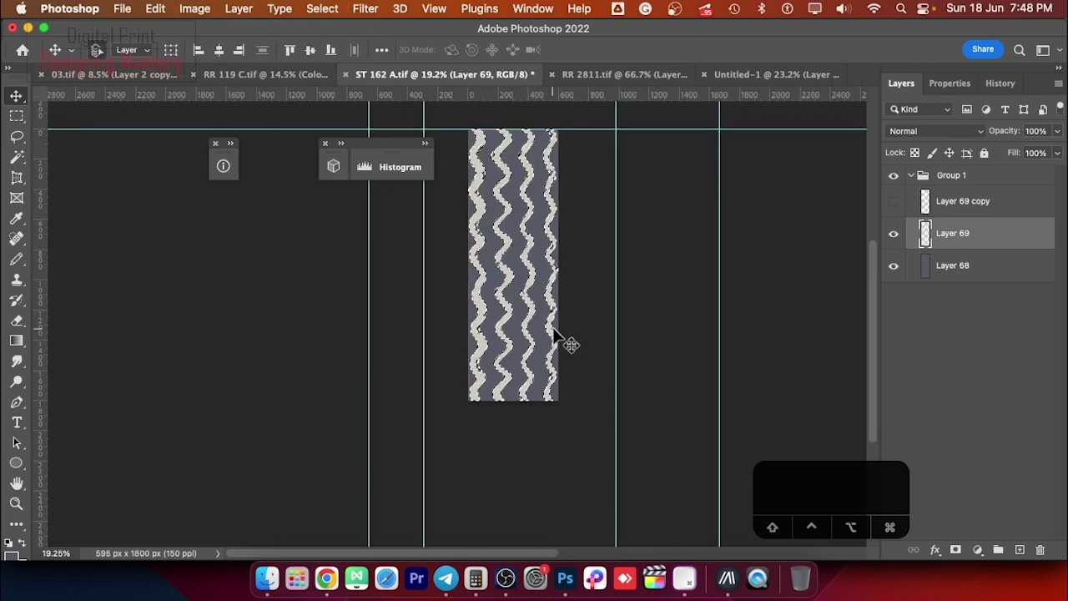
pyautogui.press('super+d')
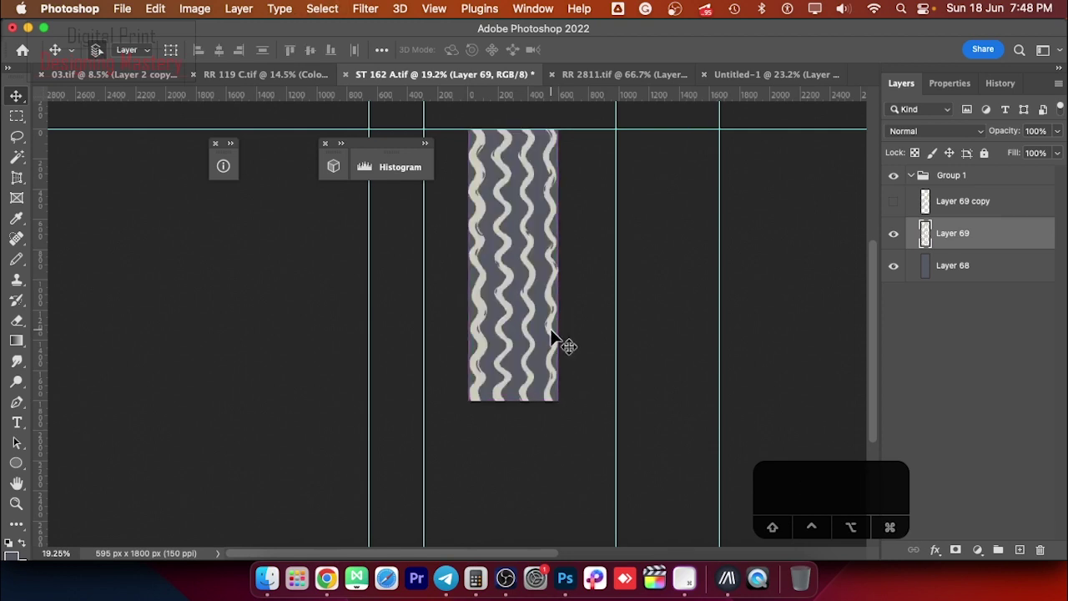
# Step: Change the ruler units to inches and set the canvas width to 12 inches to match its height
pyautogui.press('alt+super+c')
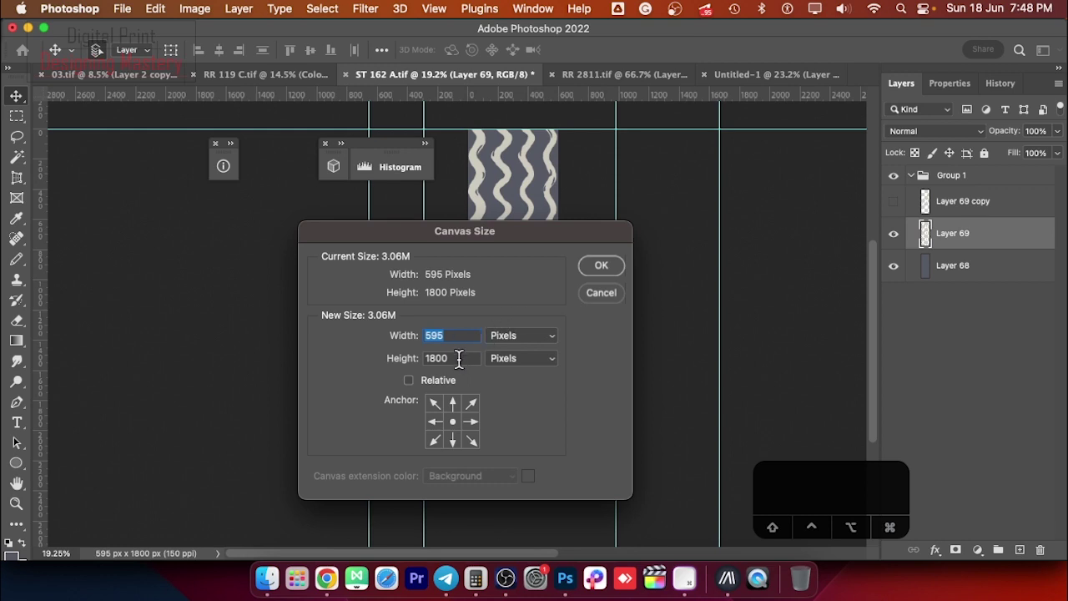
pyautogui.click(598, 293)
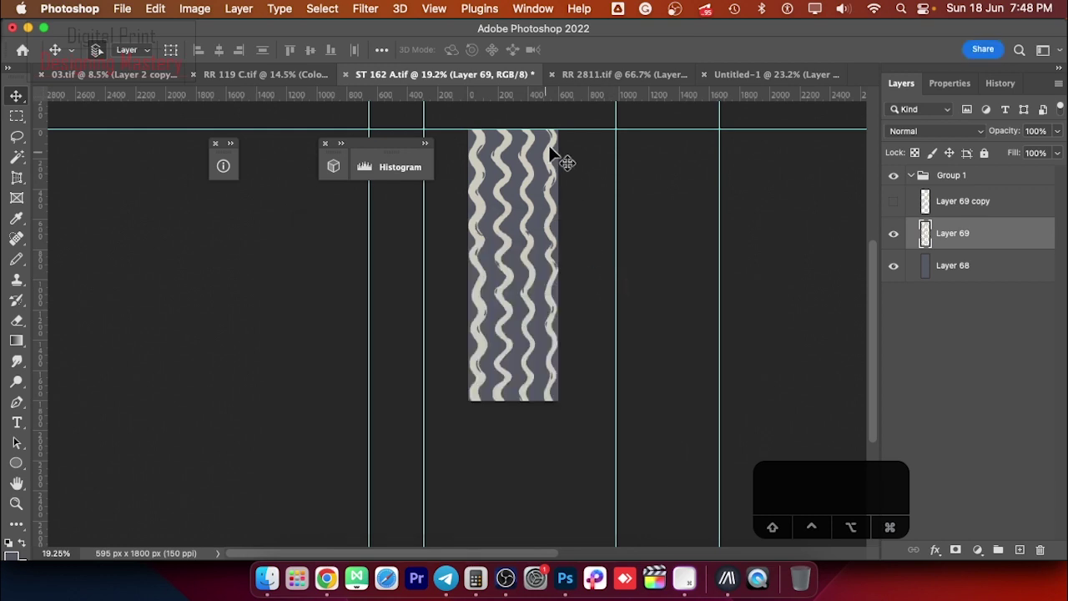
pyautogui.rightClick(573, 92)
pyautogui.click(602, 118)
pyautogui.press('alt+super+c')
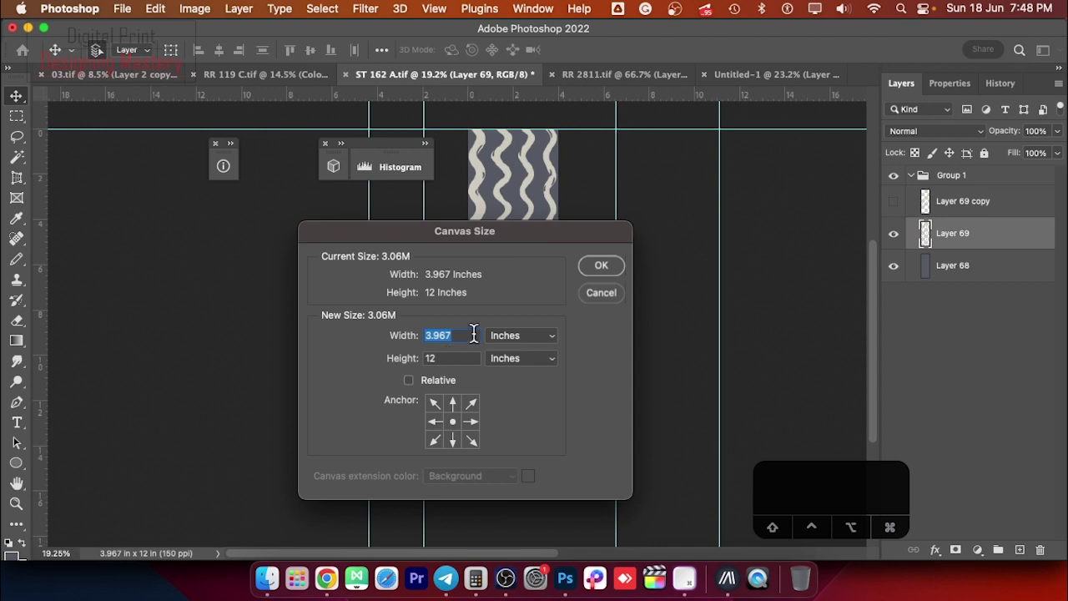
pyautogui.write('12')
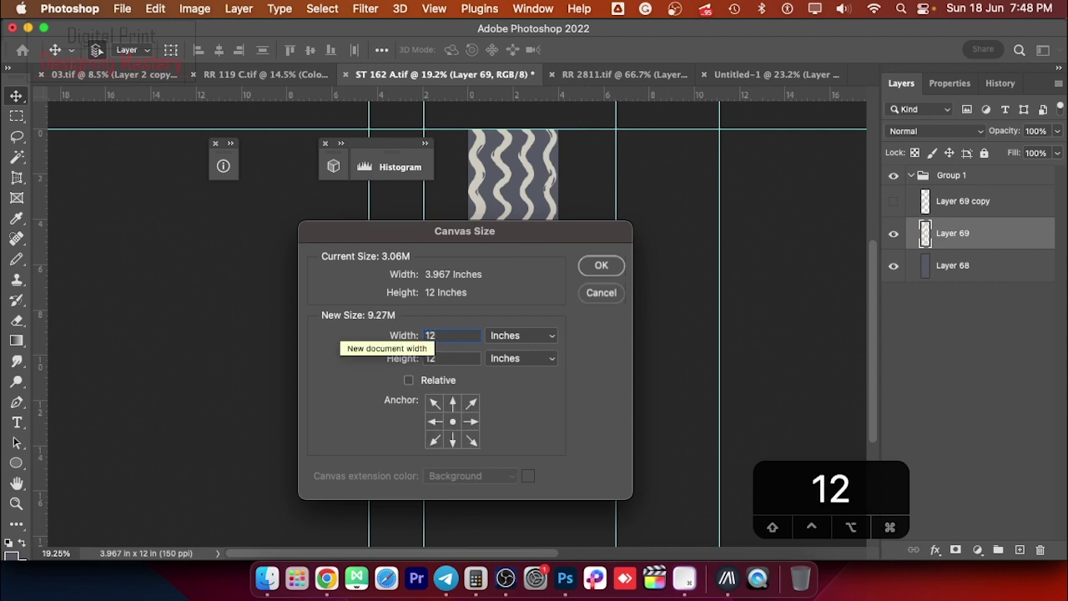
pyautogui.press('Return')
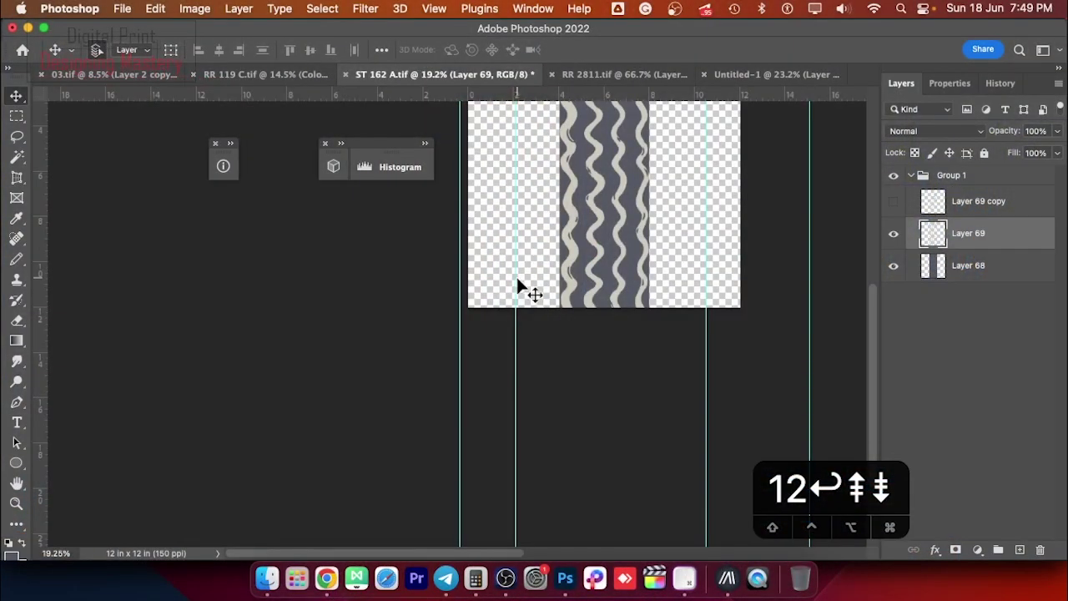
# Step: Check the canvas dimensions in pixels, and divide 1800 by .707 in Calculator
pyautogui.scroll(3, 534, 292)
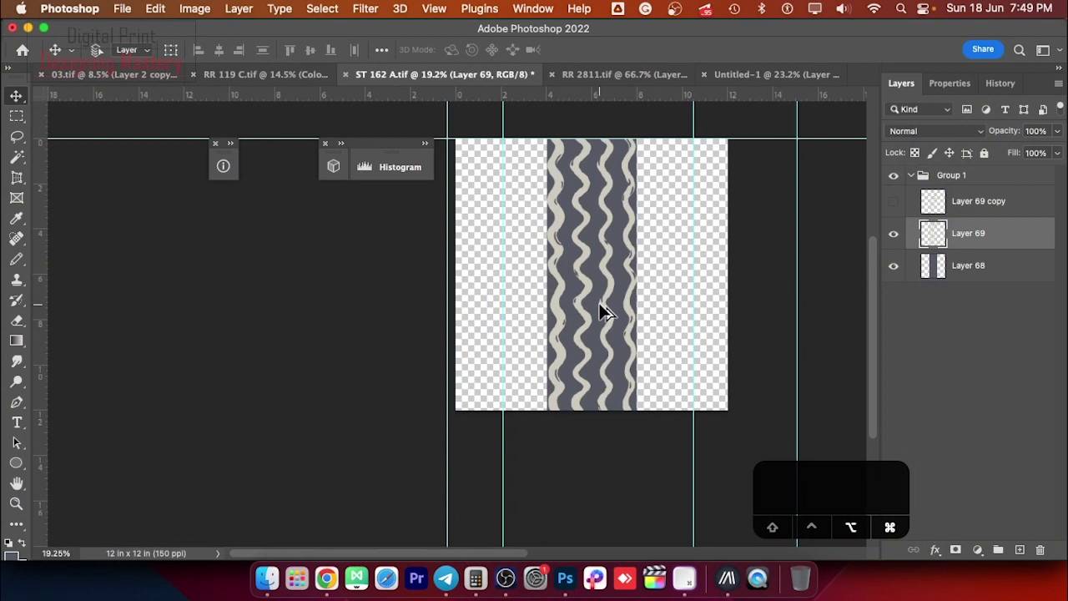
pyautogui.press('super+alt+i')
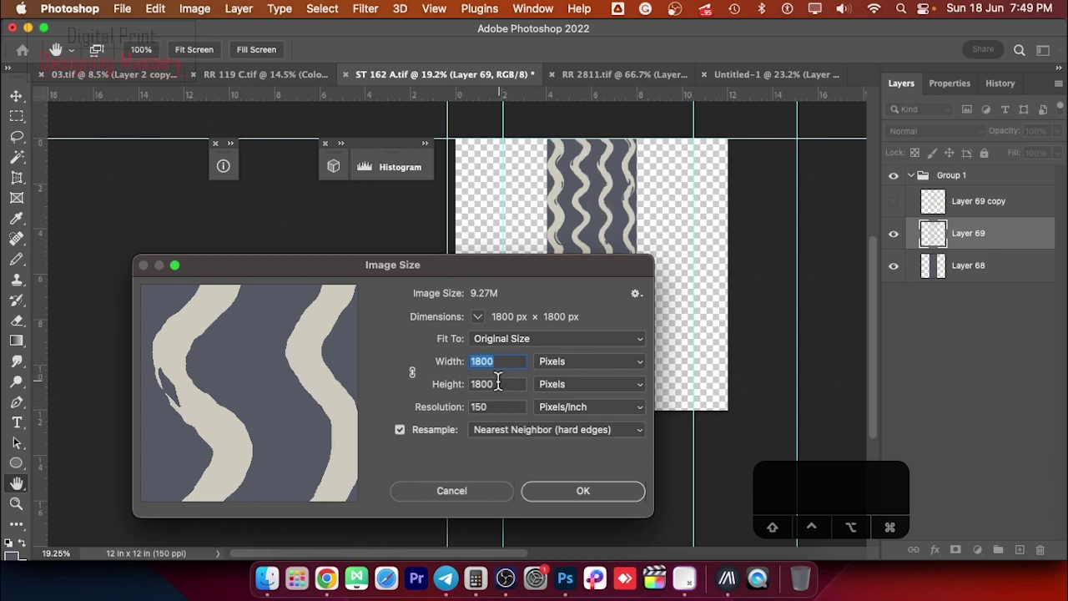
pyautogui.click(574, 496)
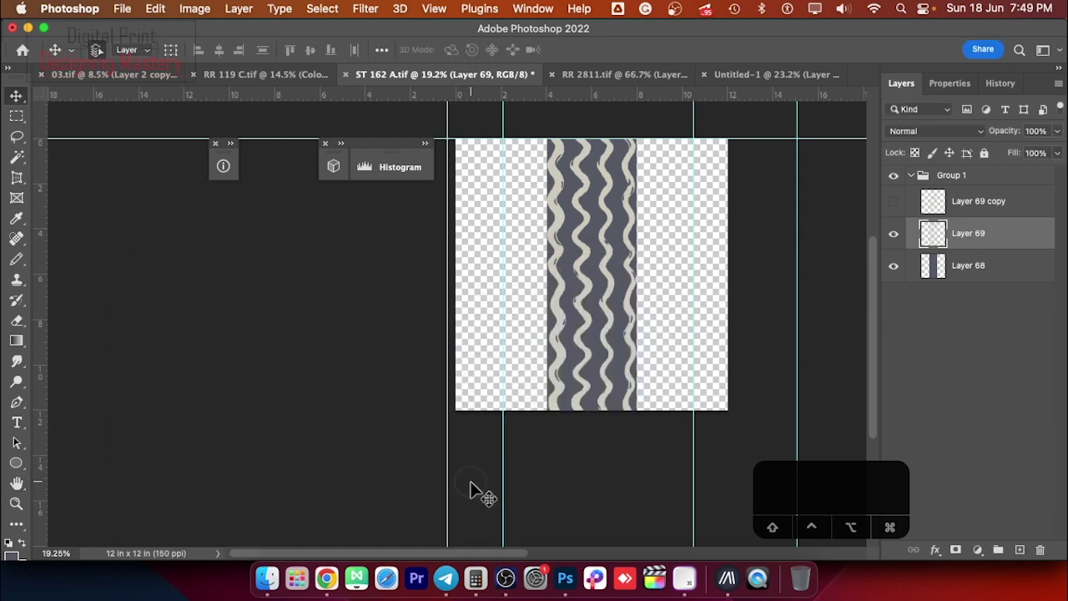
pyautogui.click(478, 580)
pyautogui.write('1800')
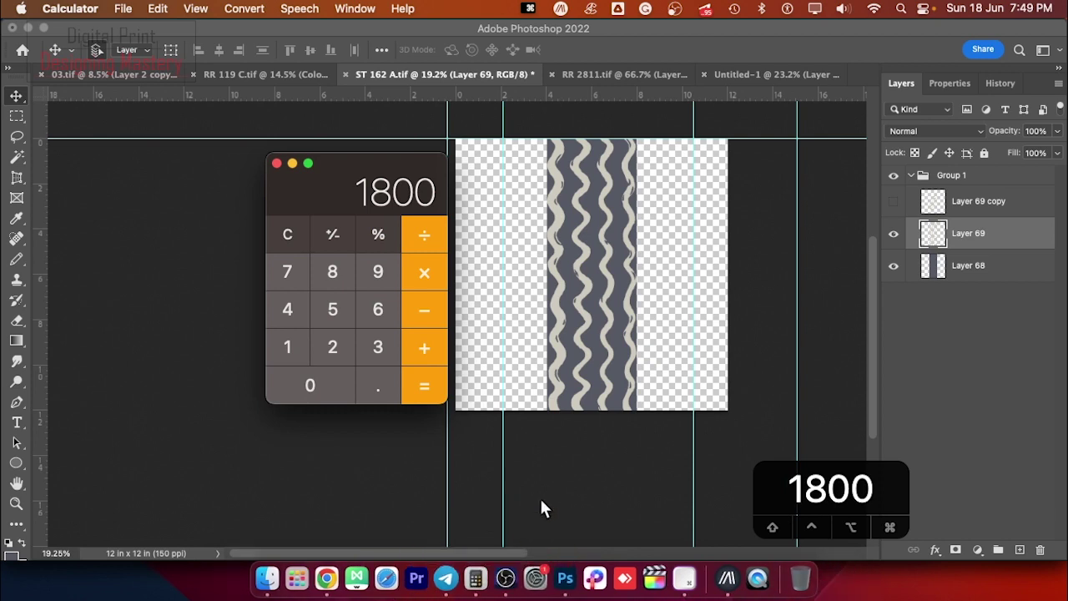
pyautogui.write('/.7')
pyautogui.write('07')
pyautogui.press('Return')
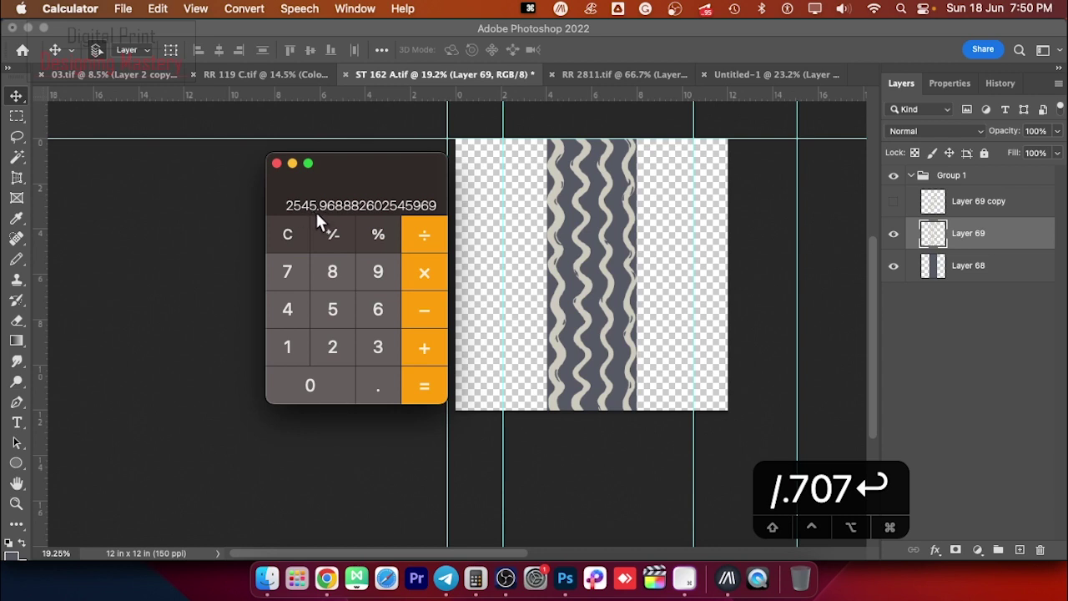
# Step: Set the canvas size to 2544 × 2544 pixels around the rotated wavy lines
pyautogui.write('2544')
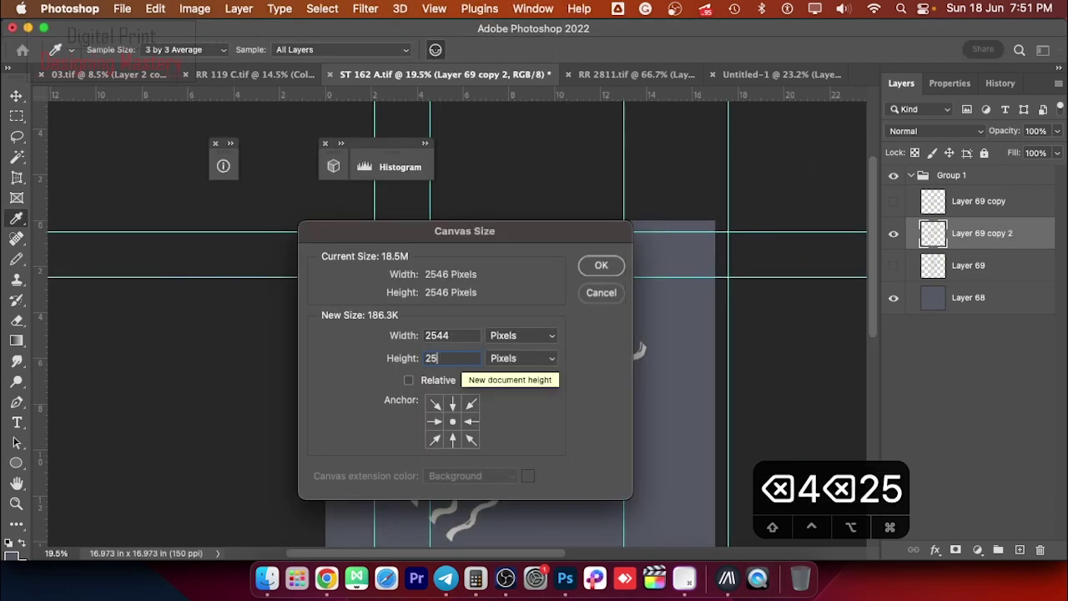
pyautogui.press('Return')
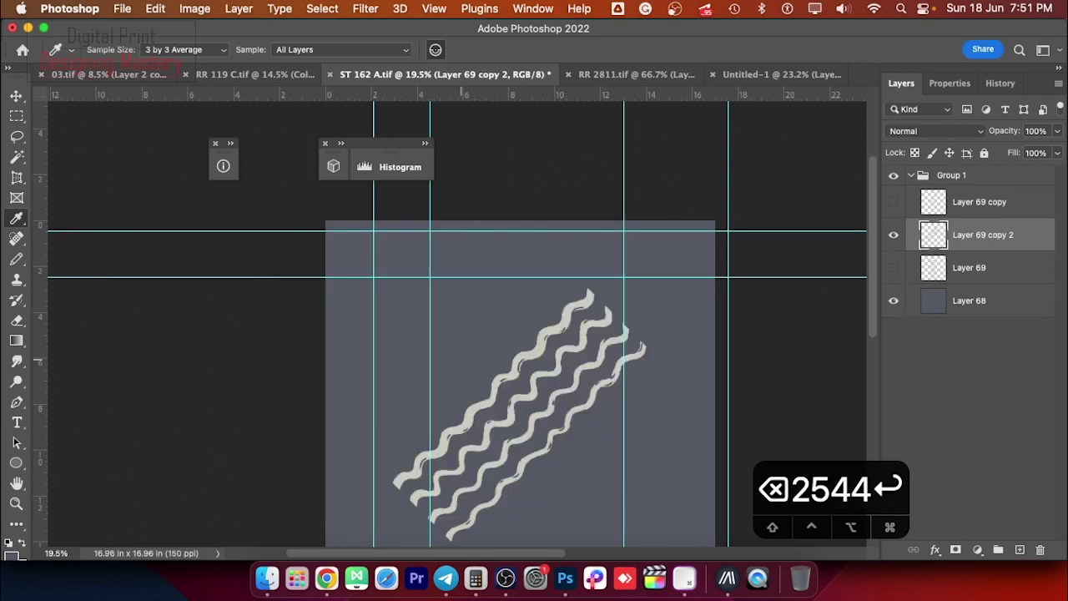
# Step: Check half of the 2544-pixel image size by trying 75 pixels/inch resolution, leaving the image as it is
pyautogui.press('alt+super+i')
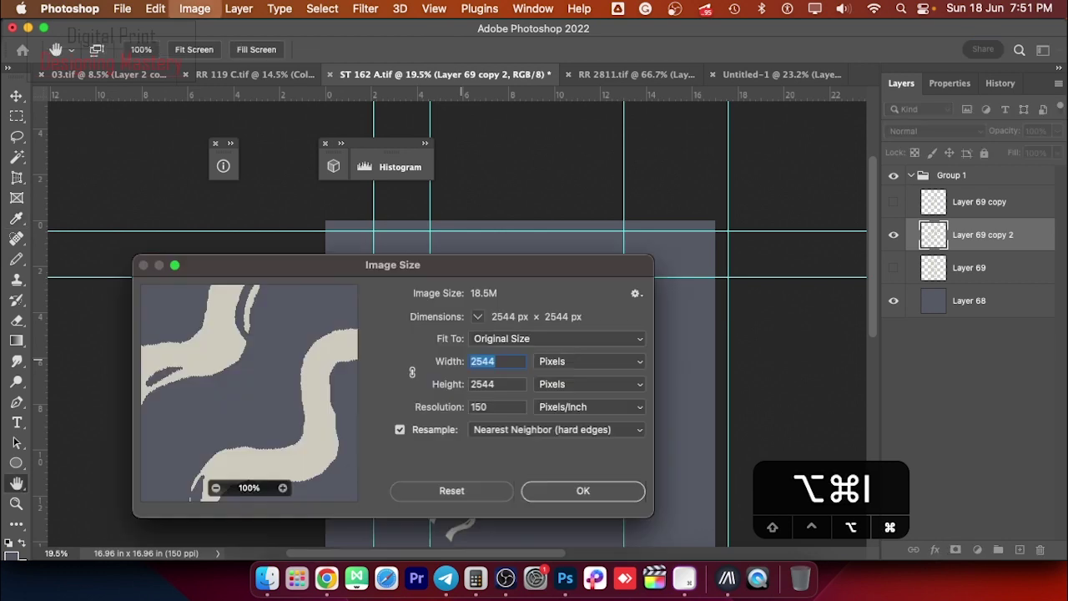
pyautogui.doubleClick(502, 406)
pyautogui.write('75')
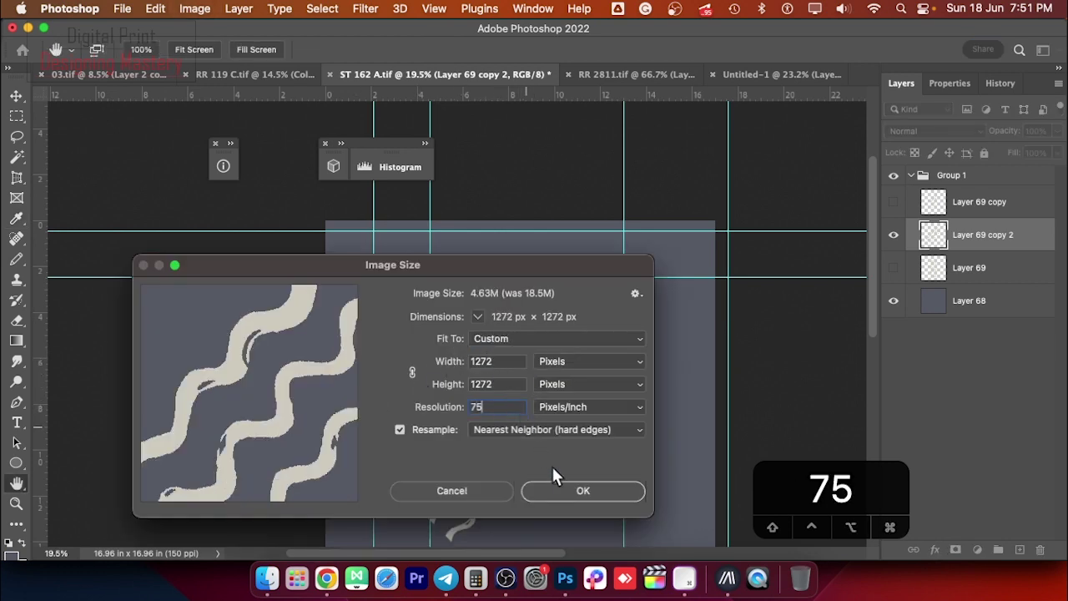
pyautogui.click(594, 503)
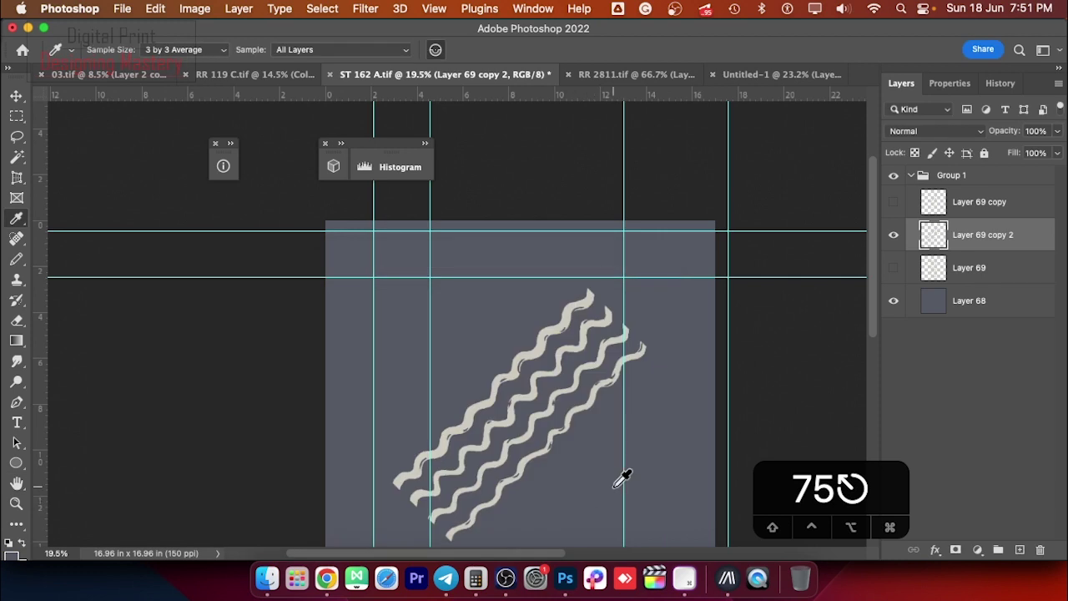
# Step: Duplicate the whole wavy-line layer and offset the copy by 1272 pixels horizontally and vertically with wrap-around
pyautogui.press('super+a')
pyautogui.press('super+j')
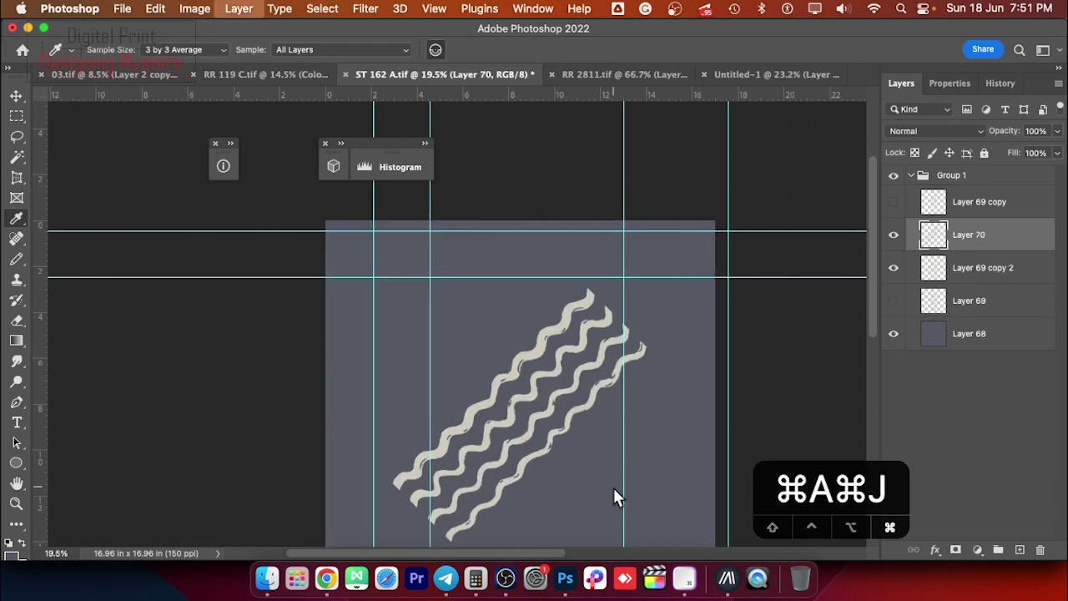
pyautogui.press('F9')
pyautogui.write('1272')
pyautogui.press('Tab')
pyautogui.write('1272')
pyautogui.press('Return')
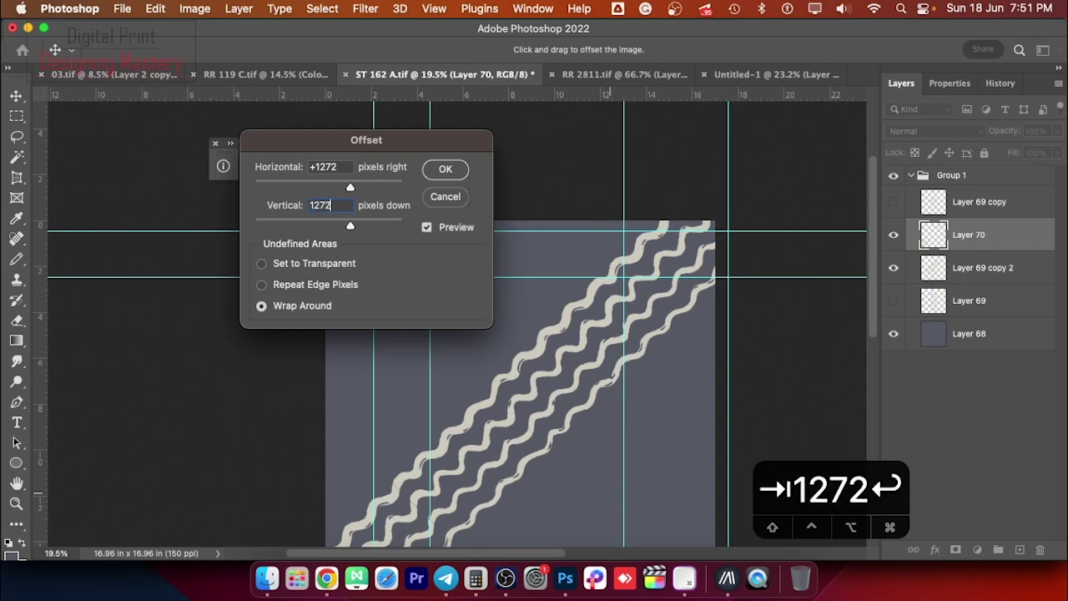
# Step: Examine where the offset wavy lines join the original ones by toggling the visibility of Layer 70
pyautogui.press('super+space')
pyautogui.moveTo(676, 321); pyautogui.dragTo(725, 369)
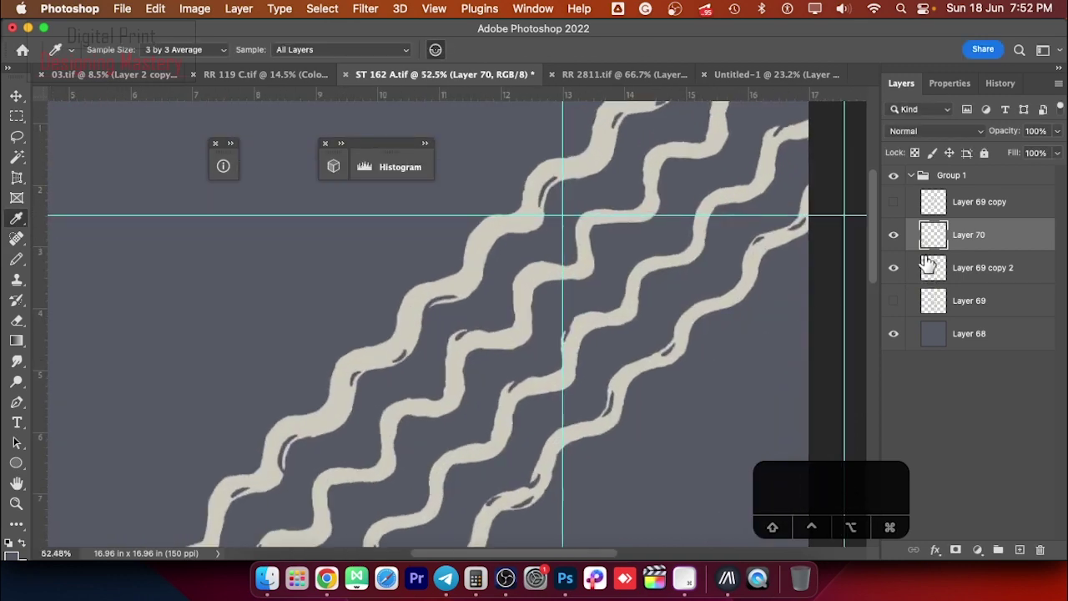
pyautogui.click(893, 236)
pyautogui.click(893, 236)
pyautogui.click(893, 236)
pyautogui.click(893, 238)
pyautogui.click(893, 238)
pyautogui.click(893, 238)
pyautogui.click(893, 238)
pyautogui.click(893, 237)
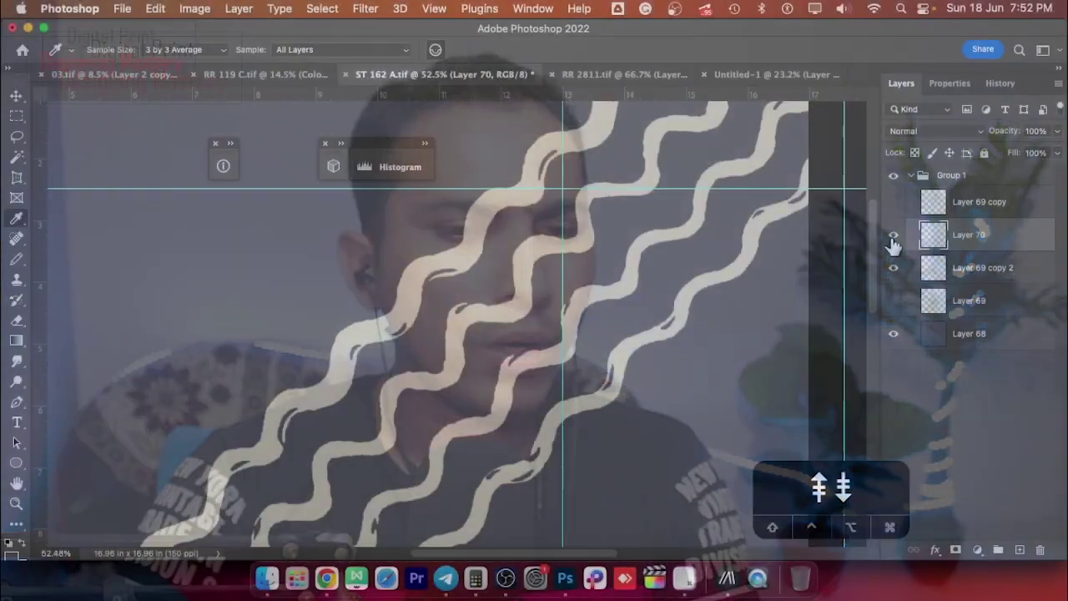
pyautogui.scroll(-5, 522, 289)
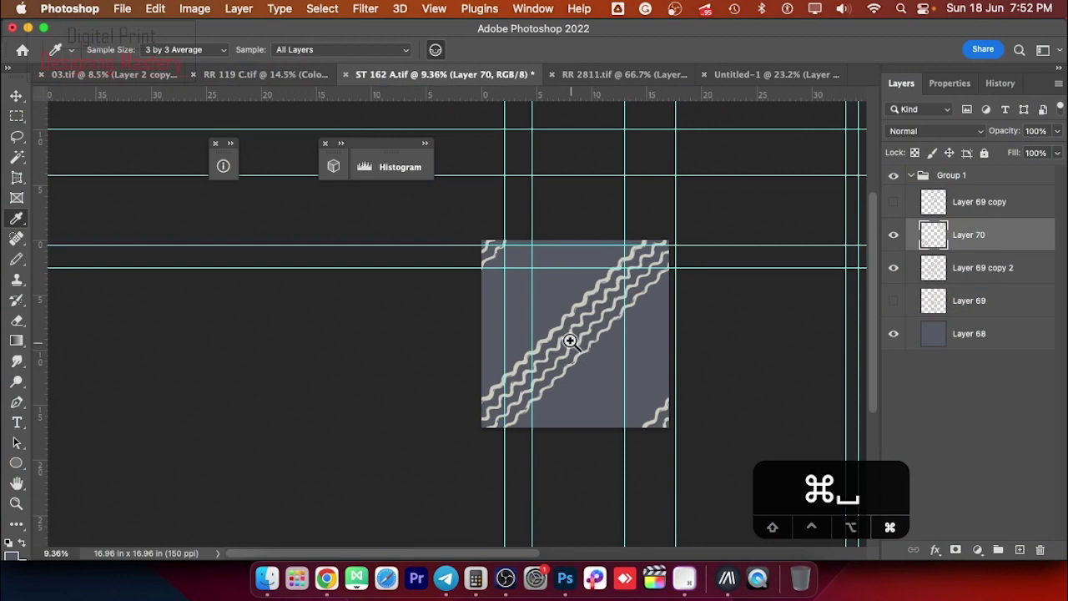
pyautogui.moveTo(594, 357); pyautogui.dragTo(639, 365)
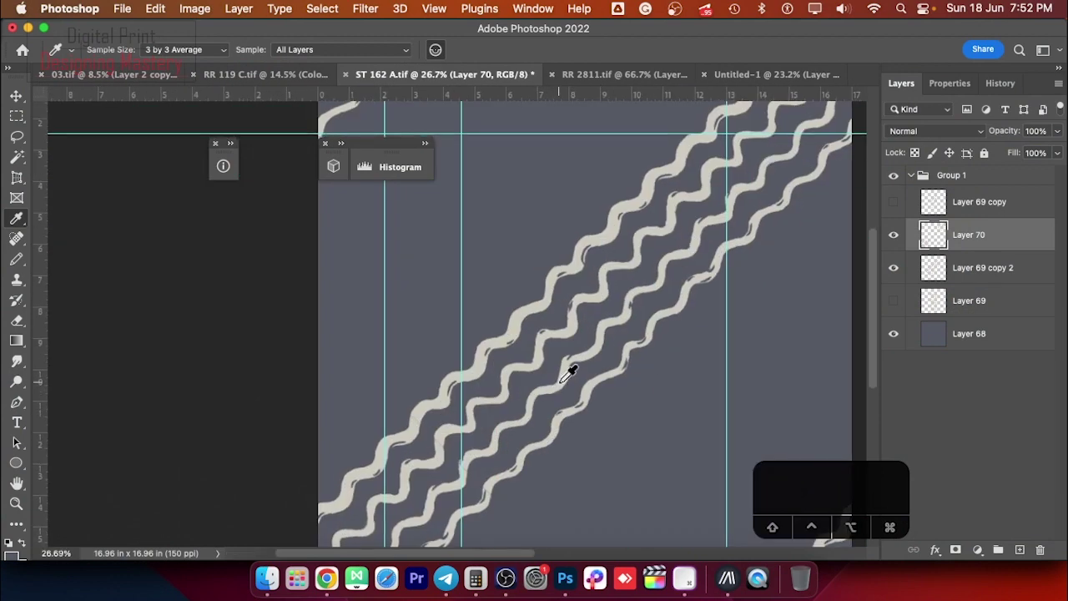
pyautogui.moveTo(703, 274); pyautogui.dragTo(620, 310)
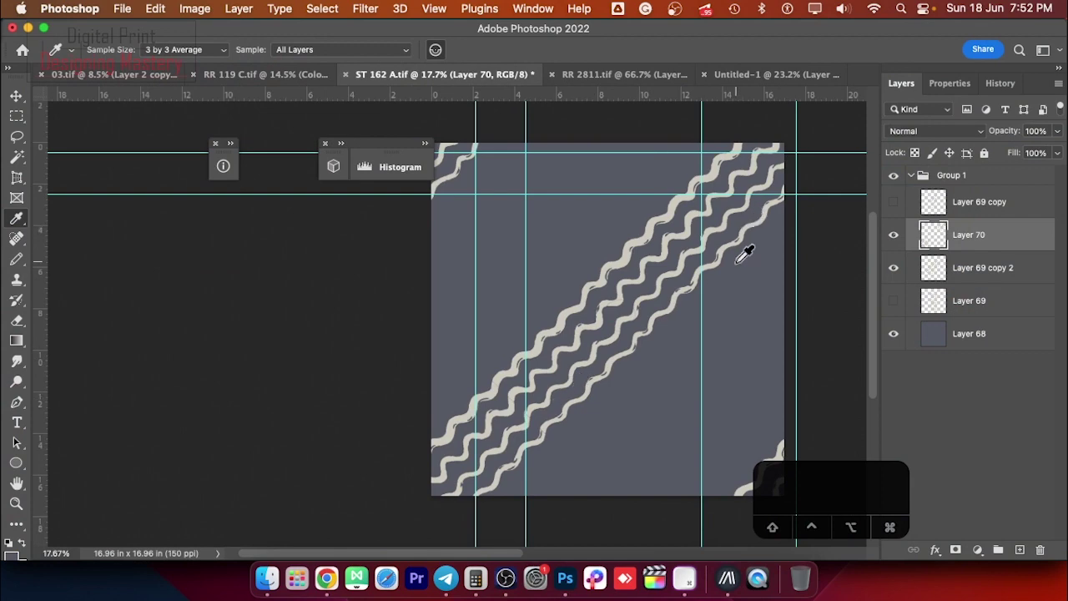
# Step: Switch to the Untitled-1 document and copy a small rectangular piece of the diagonal magenta stripes to a new layer
pyautogui.press('v')
pyautogui.click(758, 74)
pyautogui.moveTo(575, 267); pyautogui.dragTo(641, 357)
pyautogui.press('m')
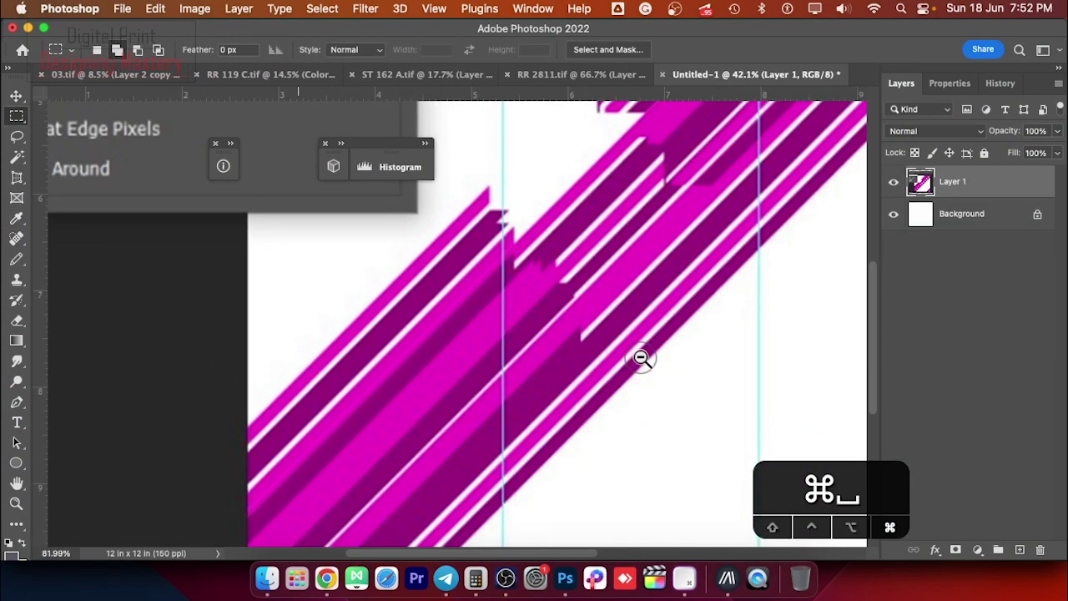
pyautogui.moveTo(620, 234); pyautogui.dragTo(716, 335)
pyautogui.press('super+j')
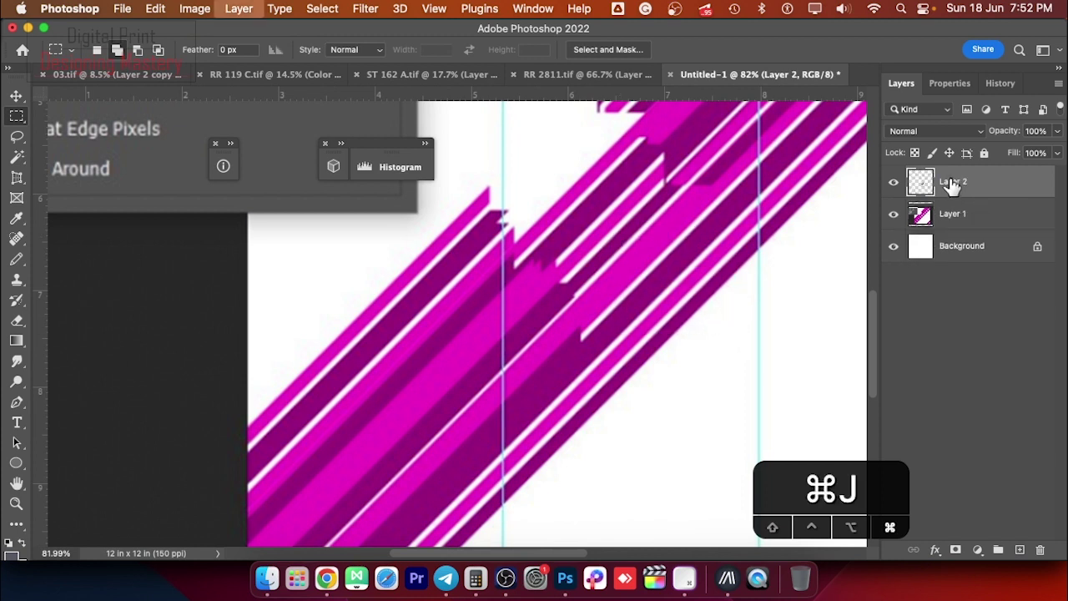
# Step: Hide Layer 1 and rotate the copied stripe piece until its stripes run vertically
pyautogui.click(894, 214)
pyautogui.press('super+t')
pyautogui.moveTo(787, 363); pyautogui.dragTo(794, 245)
pyautogui.press('Return')
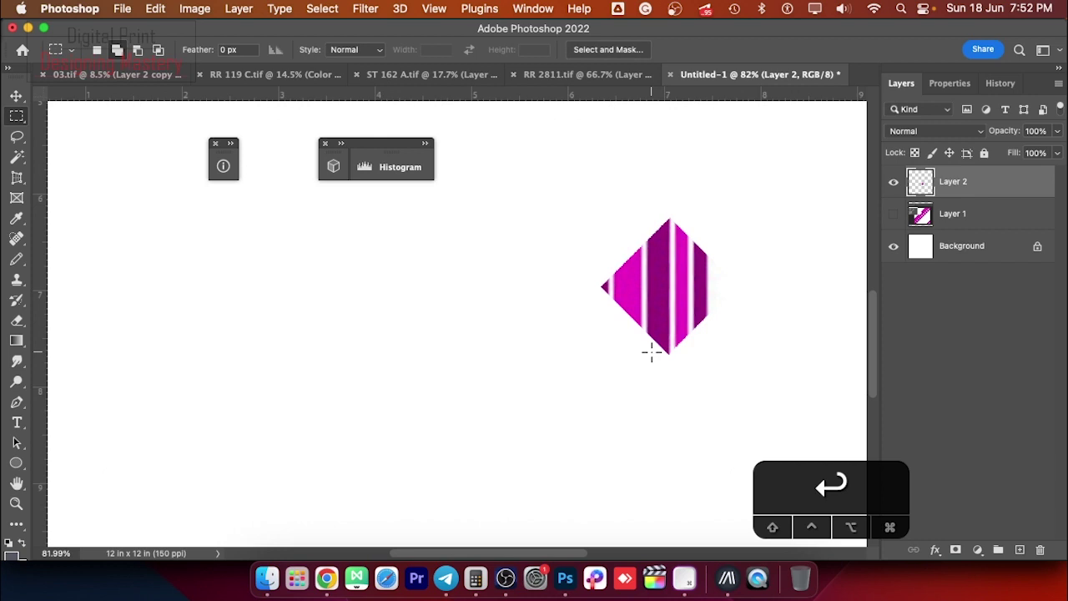
# Step: Copy a thin horizontal slice of the upright stripes to its own layer and hide Layer 2
pyautogui.press('m')
pyautogui.moveTo(616, 278); pyautogui.dragTo(591, 389)
pyautogui.press('super+j')
pyautogui.click(894, 214)
# Step: Stretch the stripe slice vertically into a strip about 7.6 inches tall and place it near the canvas centre
pyautogui.press('super+t')
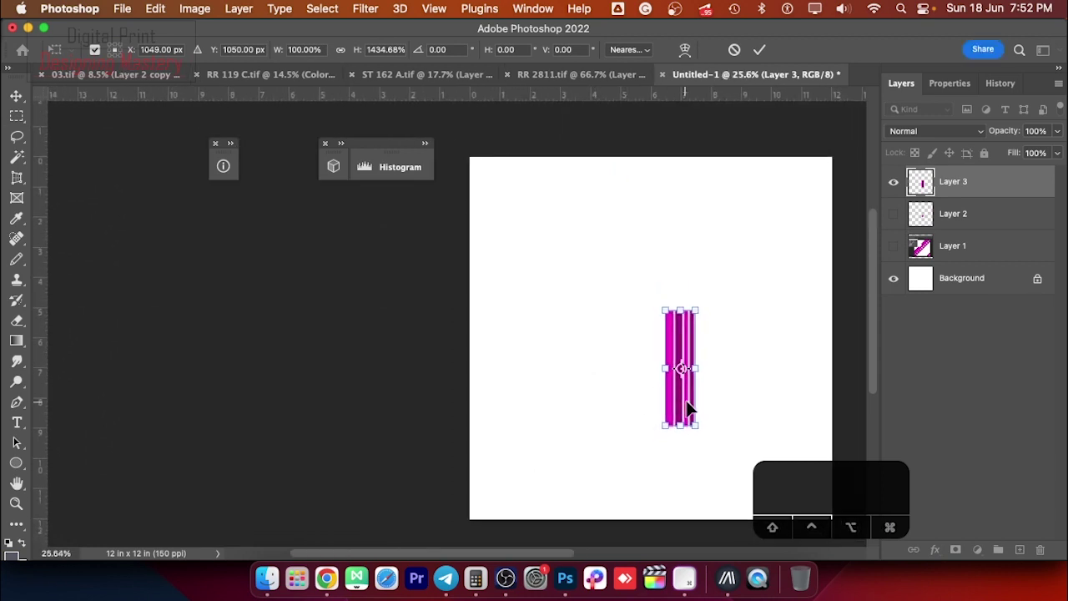
pyautogui.click(640, 335)
pyautogui.press('v')
pyautogui.moveTo(677, 404); pyautogui.dragTo(646, 424)
pyautogui.press('super+t')
pyautogui.moveTo(643, 336); pyautogui.dragTo(650, 368)
pyautogui.press('Return')
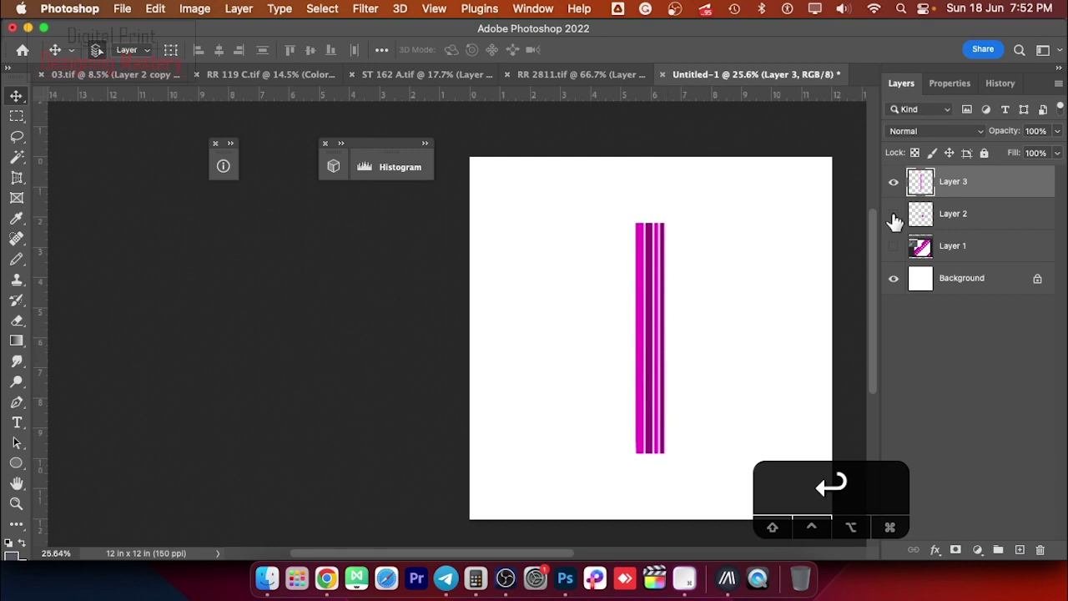
# Step: Select the outline of the stripe strip on Layer 3, crop the canvas to it, and clear the selection
pyautogui.keyDown('super'); pyautogui.click(922, 186); pyautogui.keyUp('super')
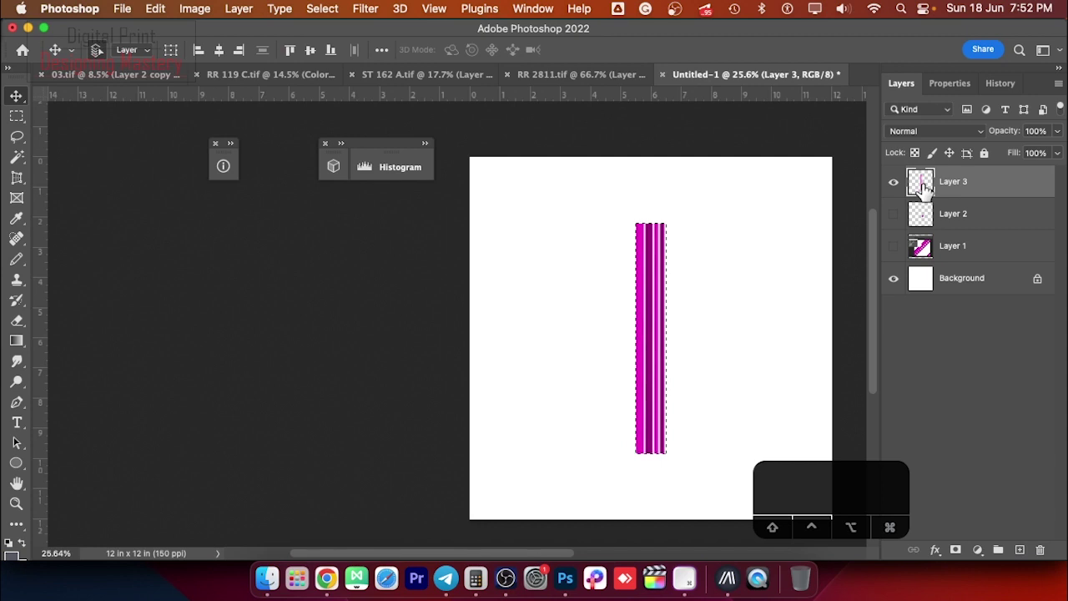
pyautogui.click(195, 10)
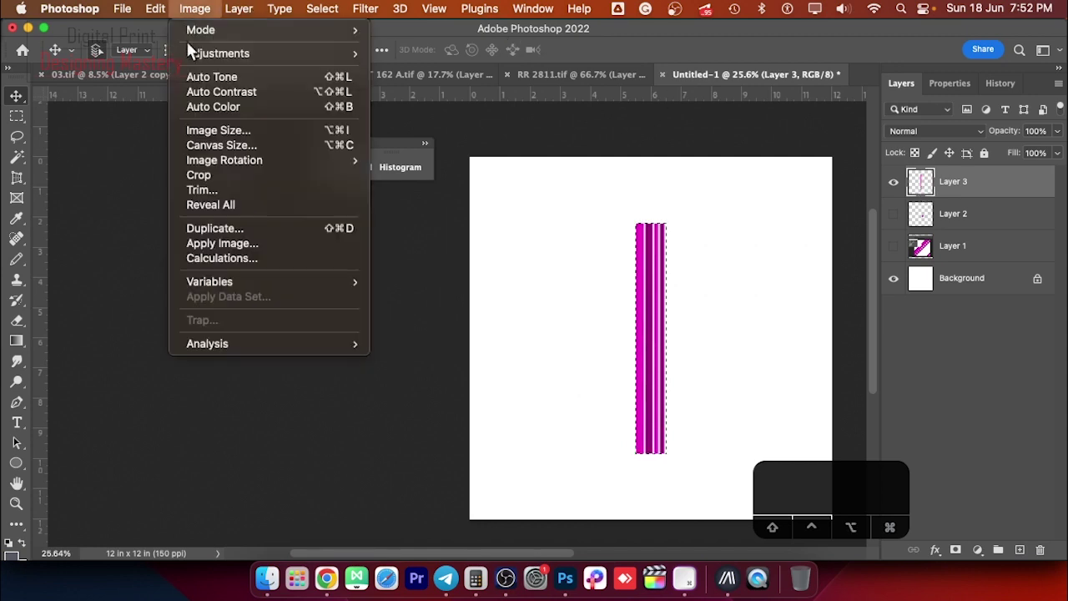
pyautogui.click(212, 175)
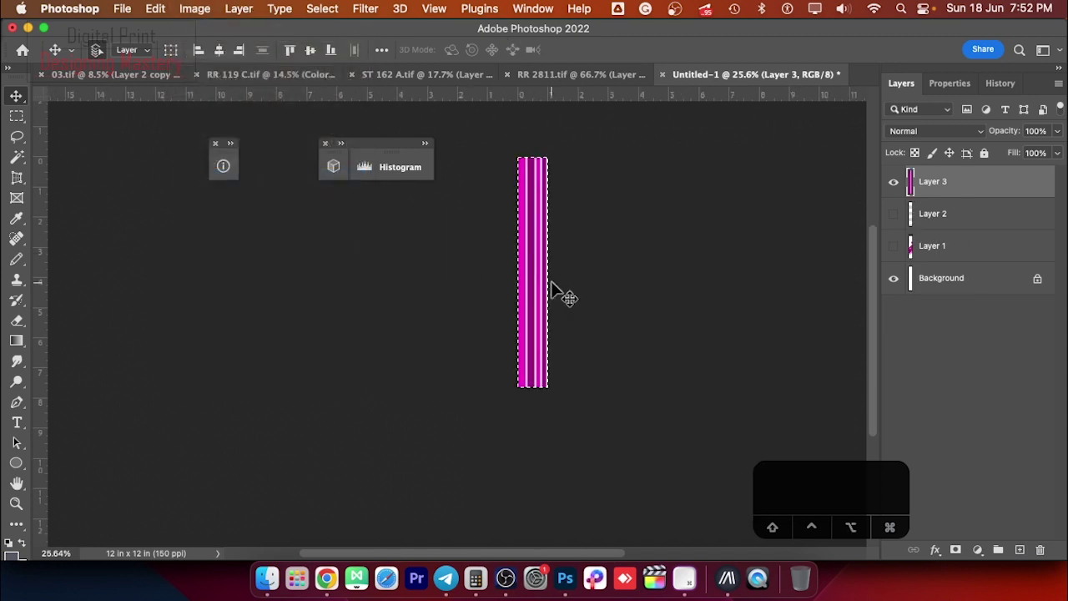
pyautogui.press('super+d')
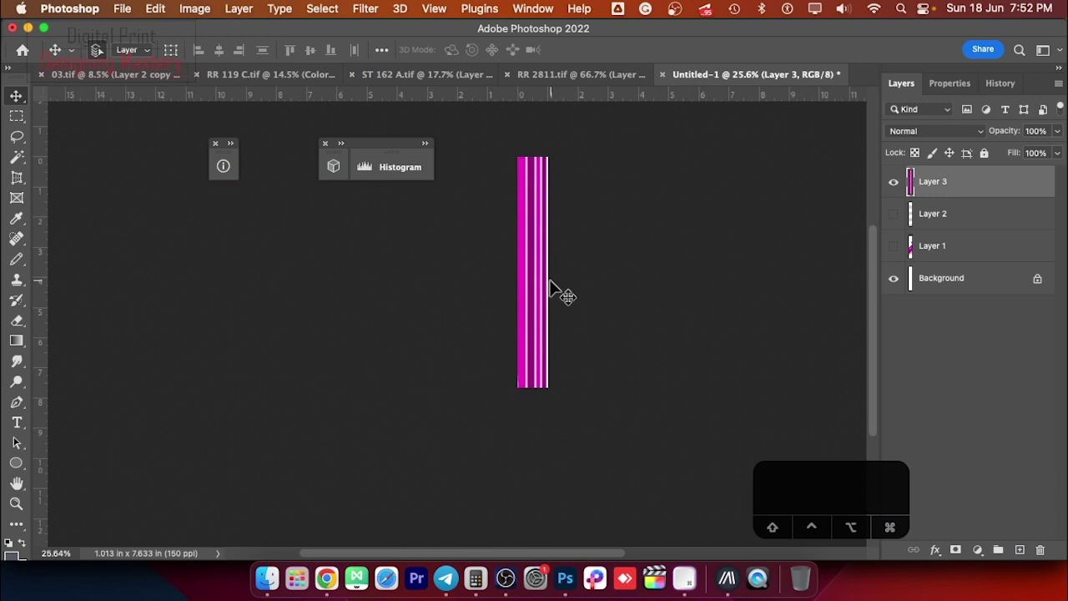
# Step: Stretch the stripe strip to about 185% height past the canvas's lower edge, and crop the overflow to the full canvas
pyautogui.moveTo(525, 382); pyautogui.dragTo(631, 433)
pyautogui.moveTo(723, 431); pyautogui.dragTo(613, 548)
pyautogui.press('super+t')
pyautogui.press('super+minus')
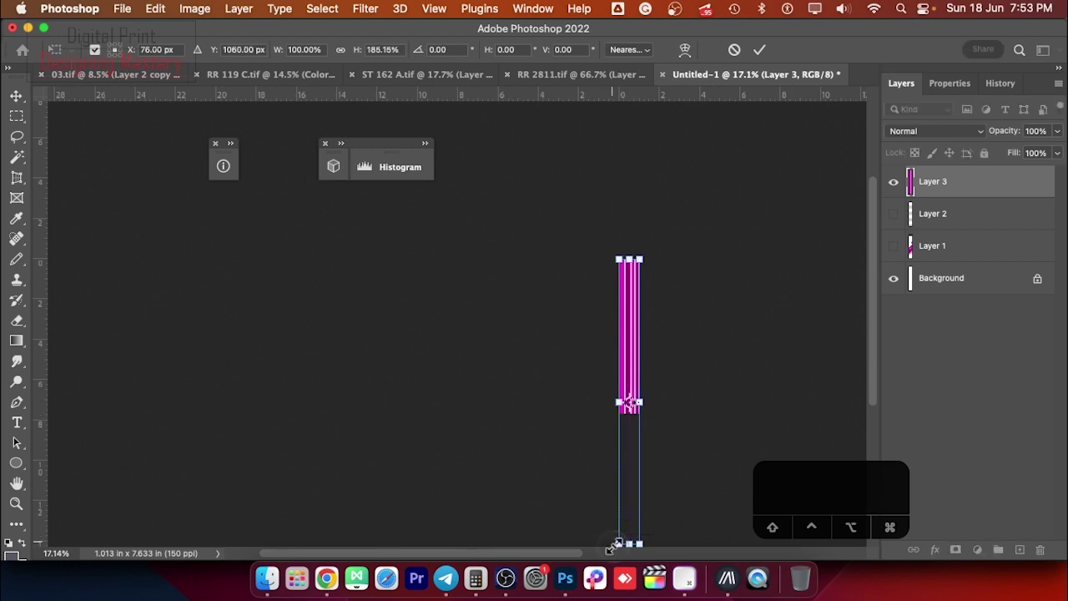
pyautogui.press('Return')
pyautogui.keyDown('super'); pyautogui.moveTo(636, 401); pyautogui.dragTo(734, 453); pyautogui.keyUp('super')
pyautogui.keyDown('super'); pyautogui.moveTo(671, 446); pyautogui.dragTo(629, 436); pyautogui.keyUp('super')
pyautogui.press('super+a')
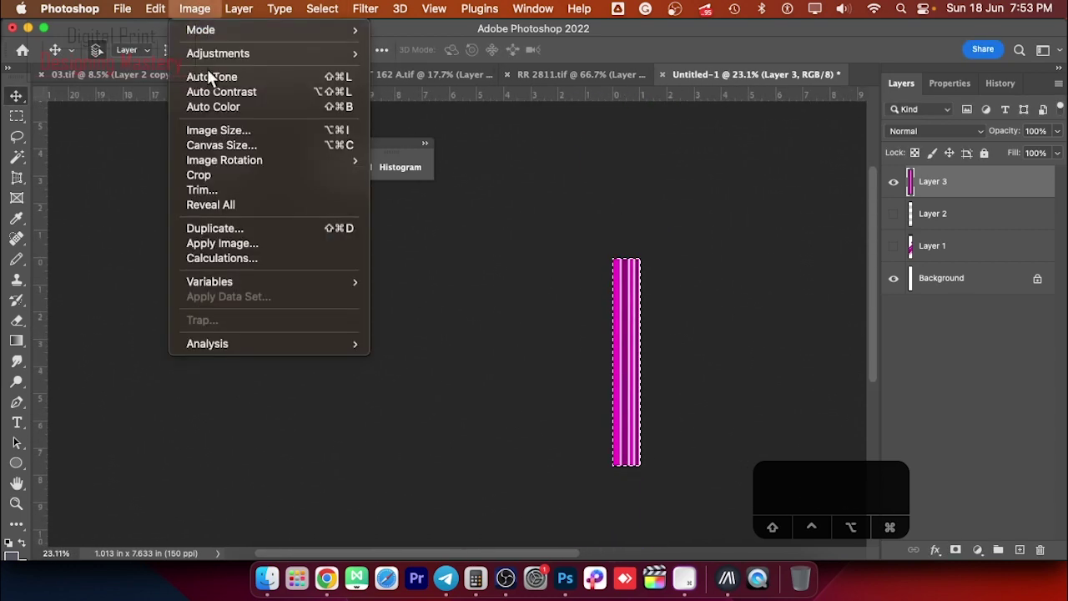
pyautogui.click(224, 181)
# Step: Resize the image height to 1100 pixels, leaving the width at 152 pixels
pyautogui.scroll(3, 651, 348)
pyautogui.scroll(2, 639, 312)
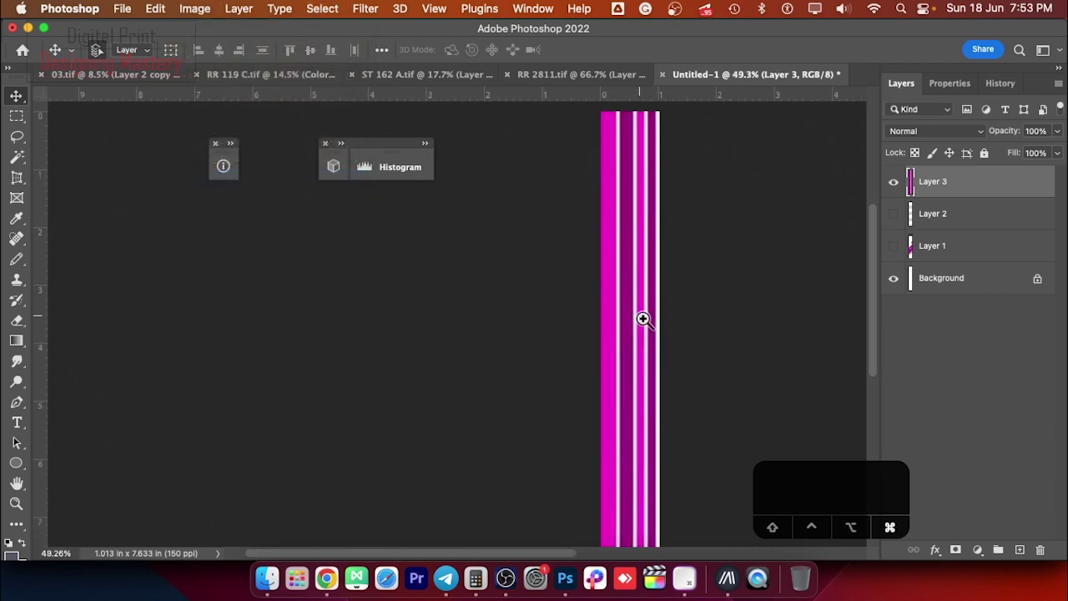
pyautogui.scroll(-2, 644, 329)
pyautogui.press('super+alt+c')
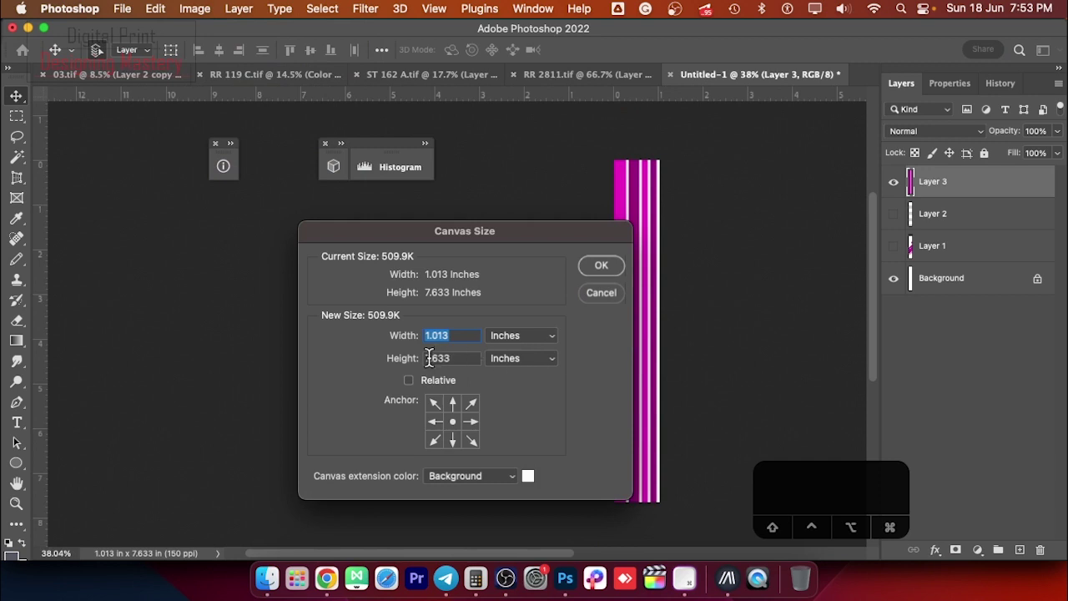
pyautogui.click(600, 294)
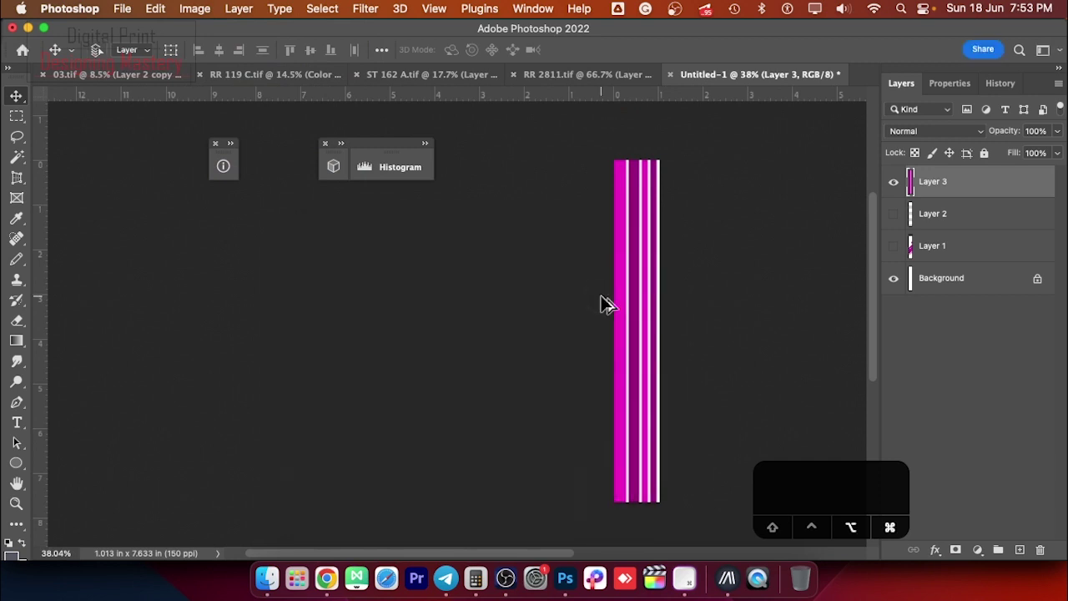
pyautogui.press('super+alt+i')
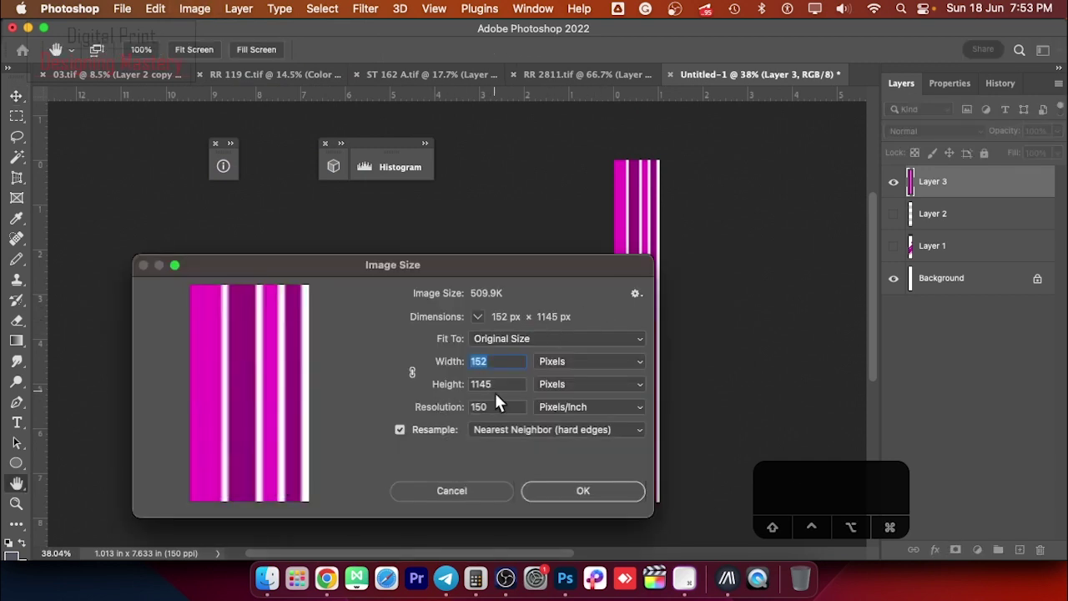
pyautogui.press('Tab')
pyautogui.write('1100')
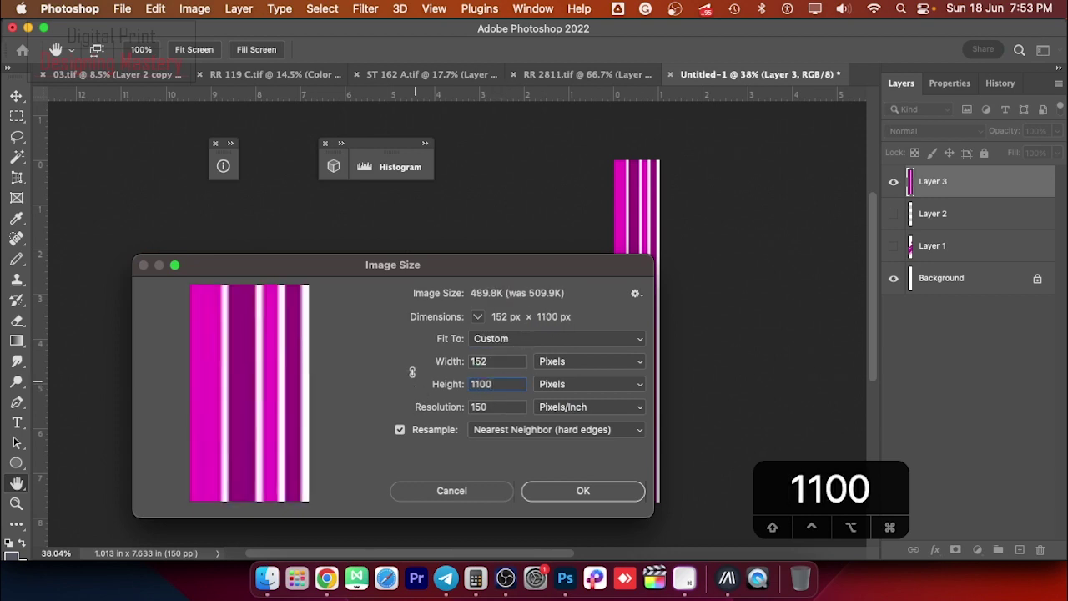
pyautogui.click(579, 494)
pyautogui.click(605, 485)
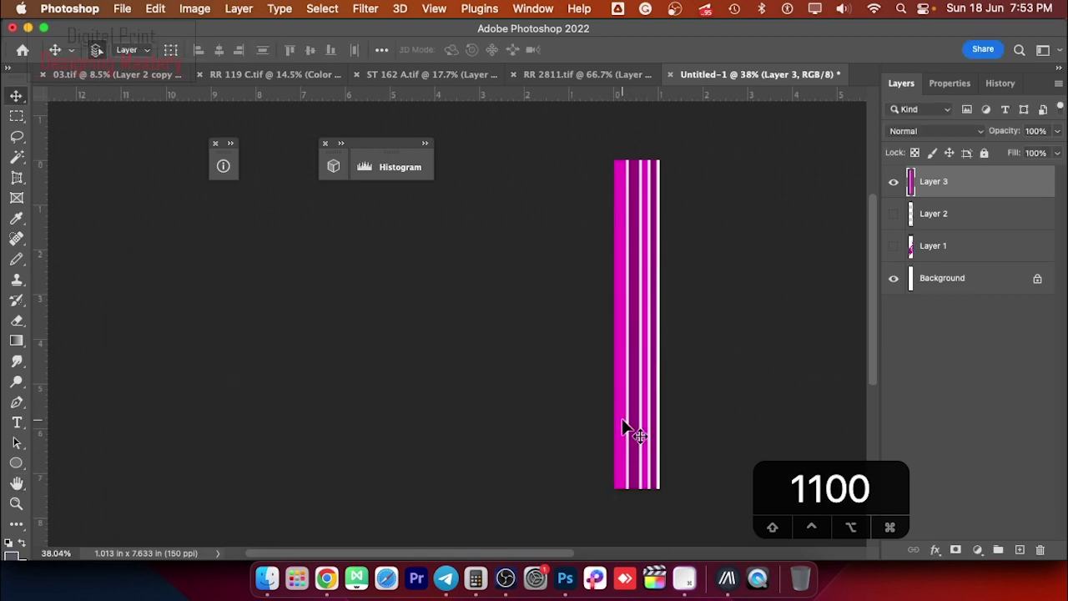
# Step: Switch the image size units to inches and set the image height to 5 inches without changing the width
pyautogui.press('super+alt+i')
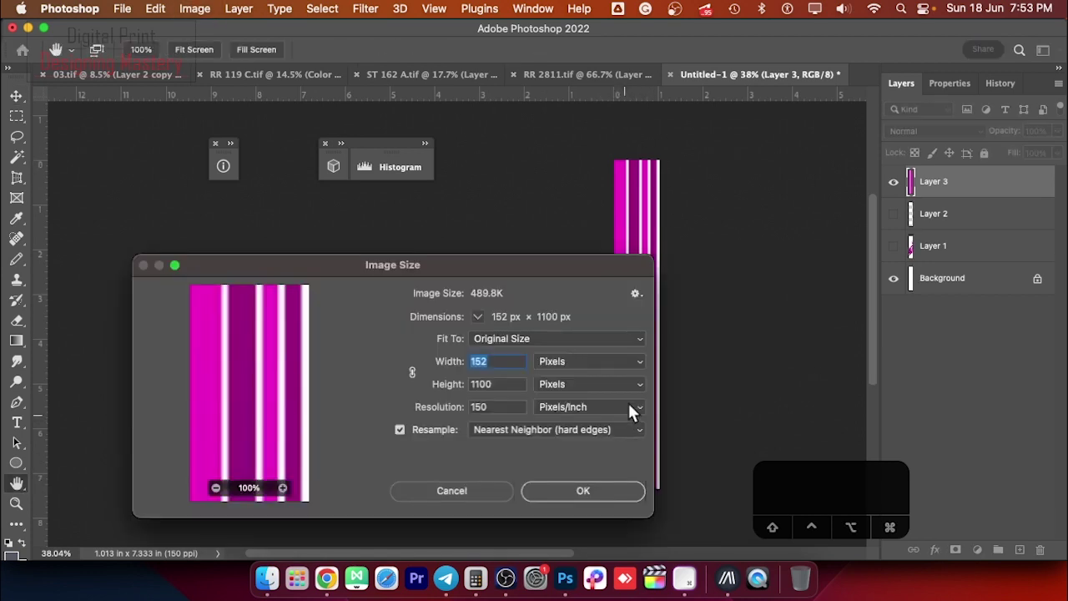
pyautogui.click(579, 387)
pyautogui.click(575, 399)
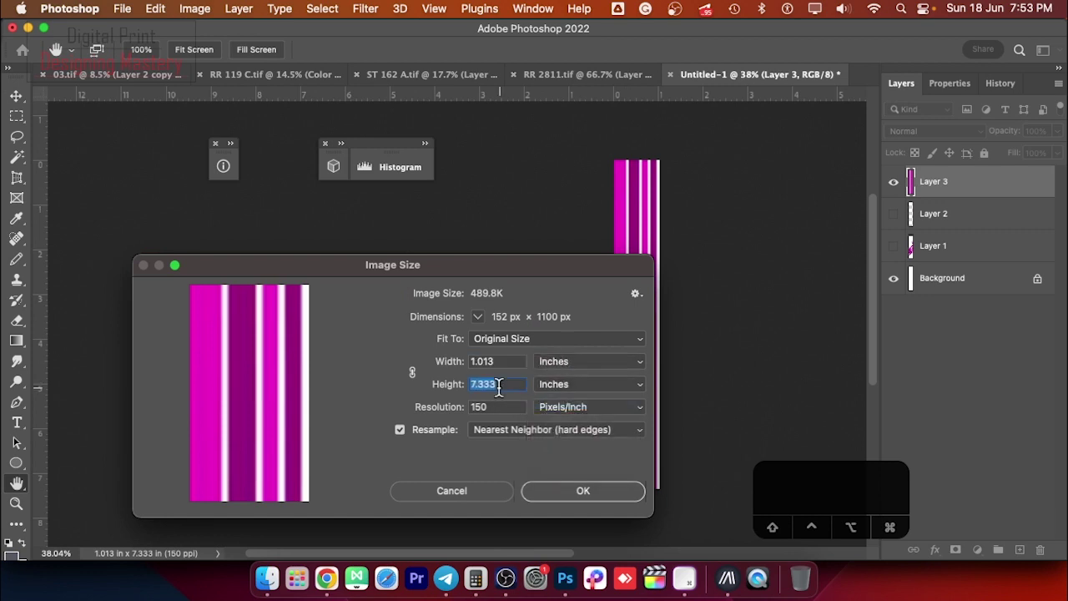
pyautogui.write('5')
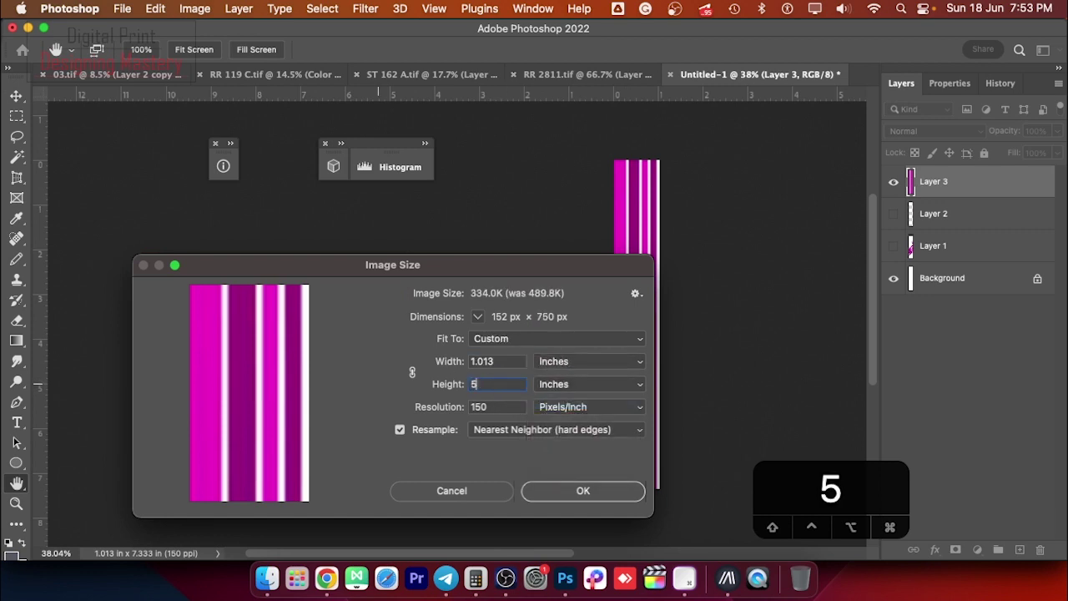
pyautogui.click(605, 490)
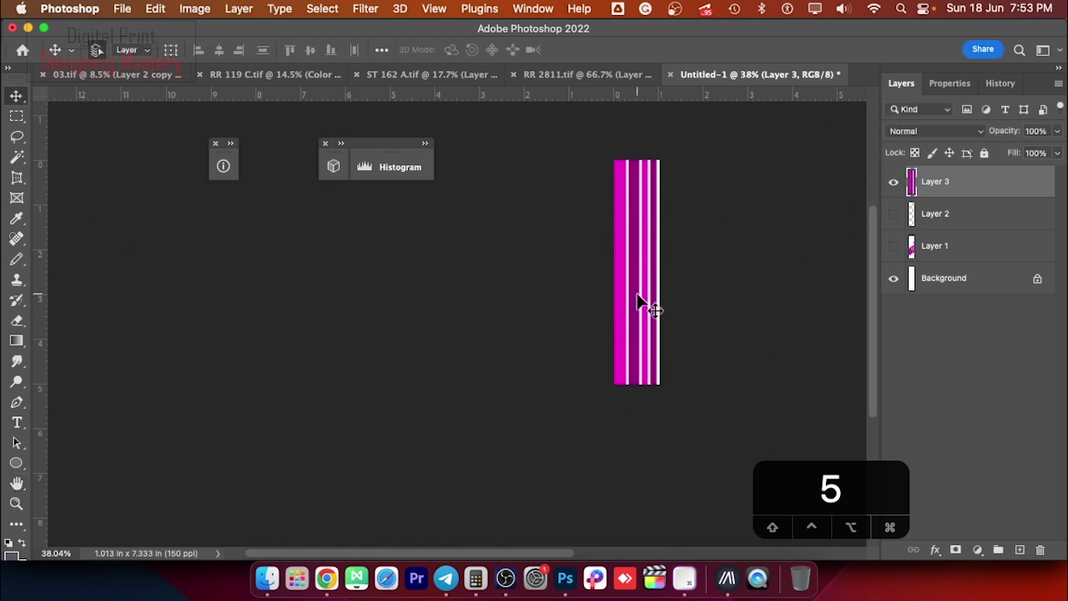
# Step: Set the canvas width to 5 inches so that the upright stripes sit centred on a square canvas
pyautogui.press('alt+super+c')
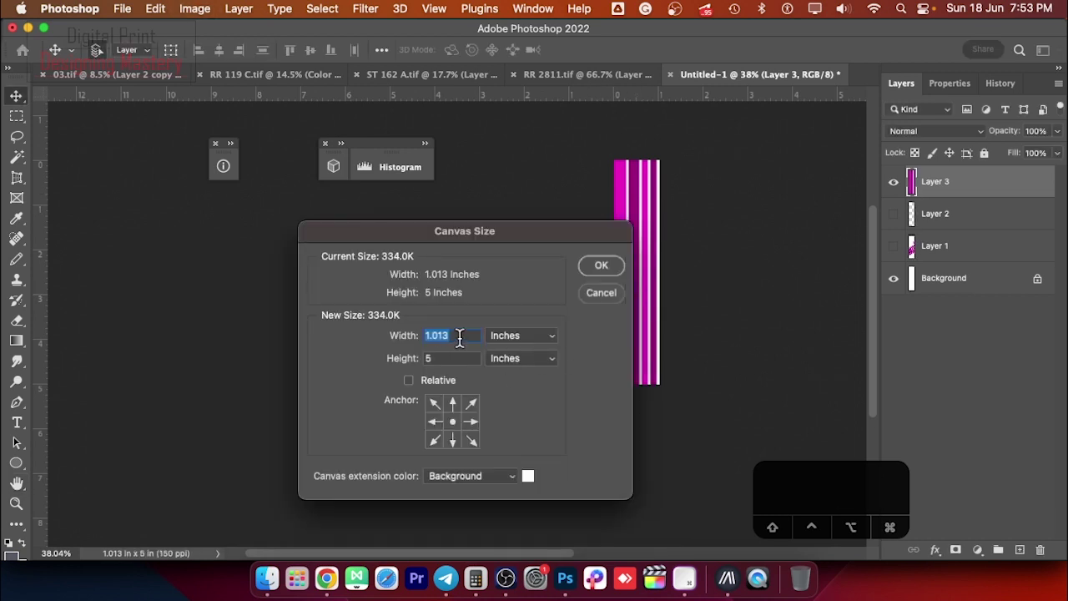
pyautogui.write('5')
pyautogui.press('Return')
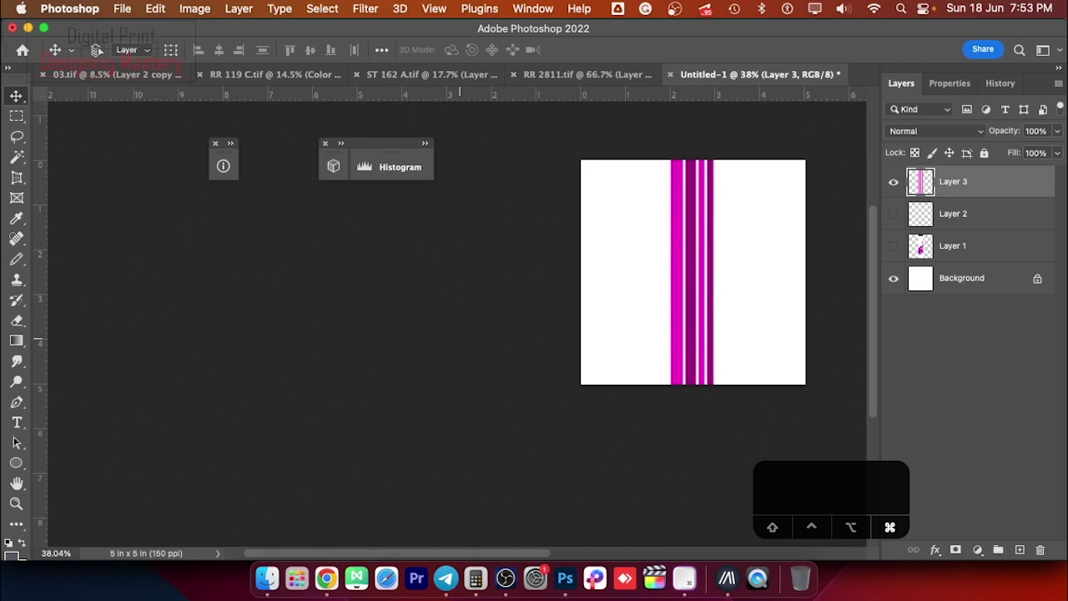
# Step: Try rotating the stripes by 45 degrees on the square canvas, and undo the rotation
pyautogui.press('super+t')
pyautogui.moveTo(771, 236); pyautogui.dragTo(793, 316)
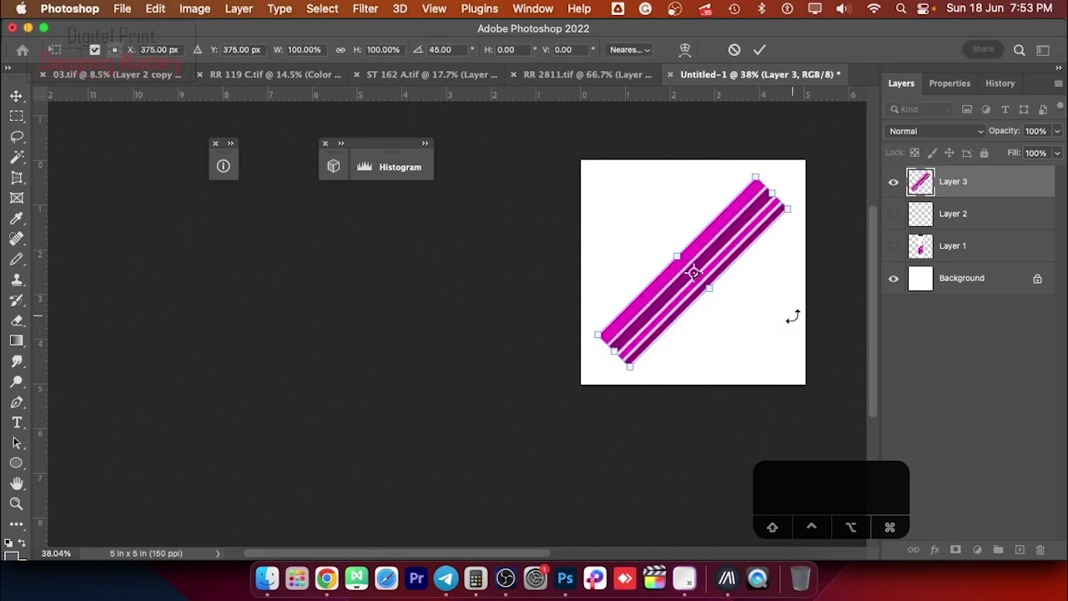
pyautogui.press('Return')
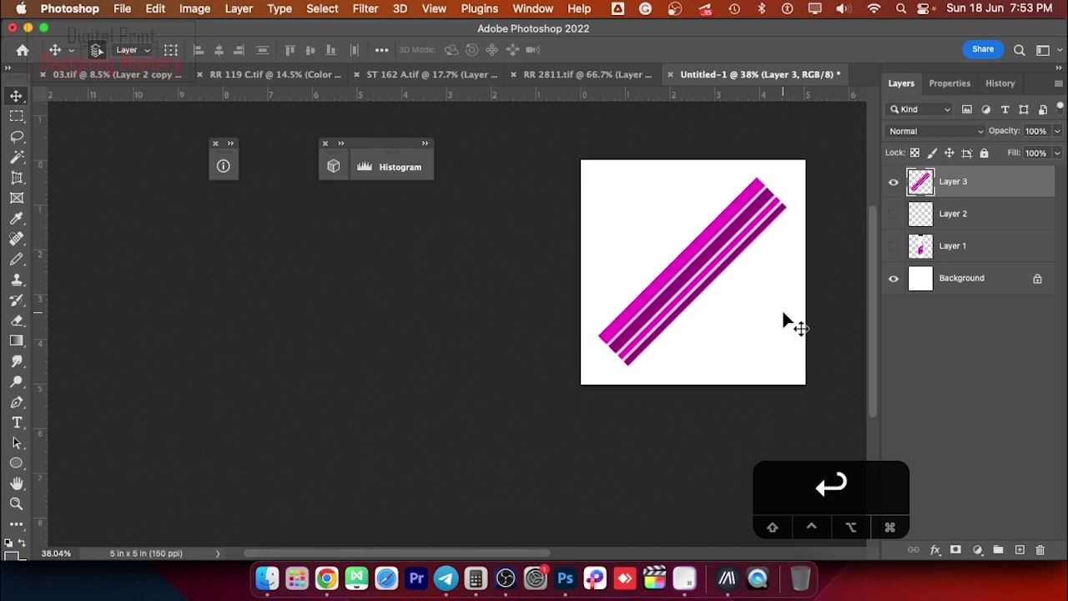
pyautogui.press('super+z')
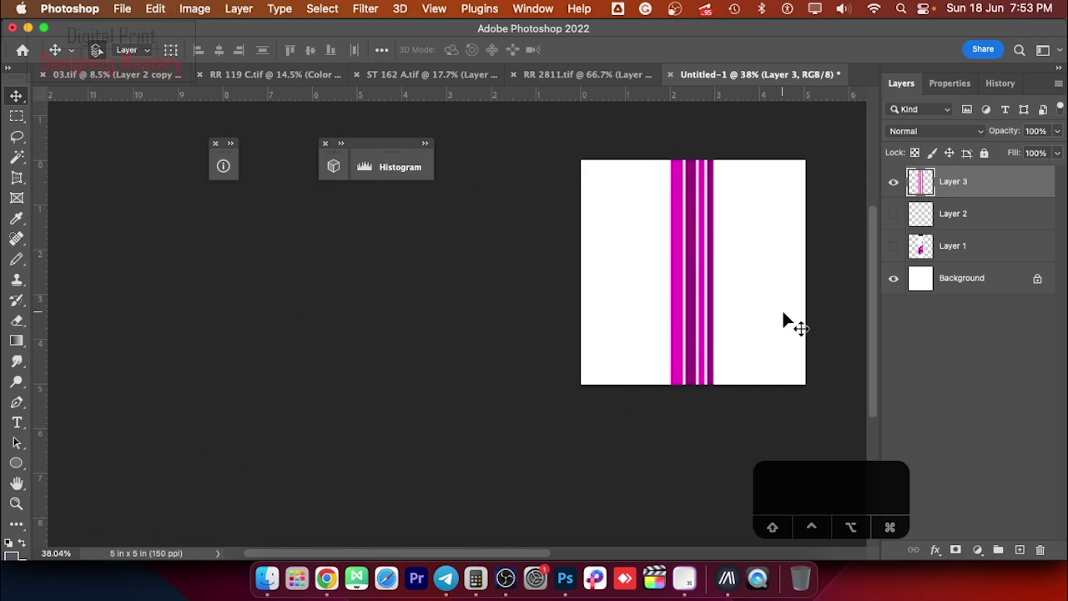
# Step: Display the current canvas dimensions in pixels in the Canvas Size settings
pyautogui.press('alt+super+c')
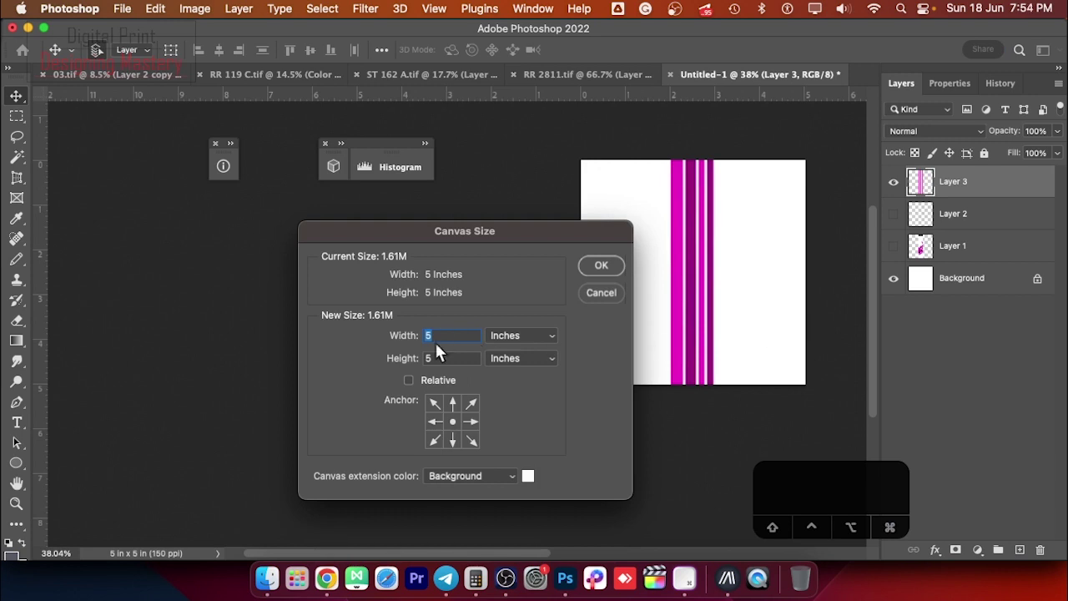
pyautogui.click(520, 334)
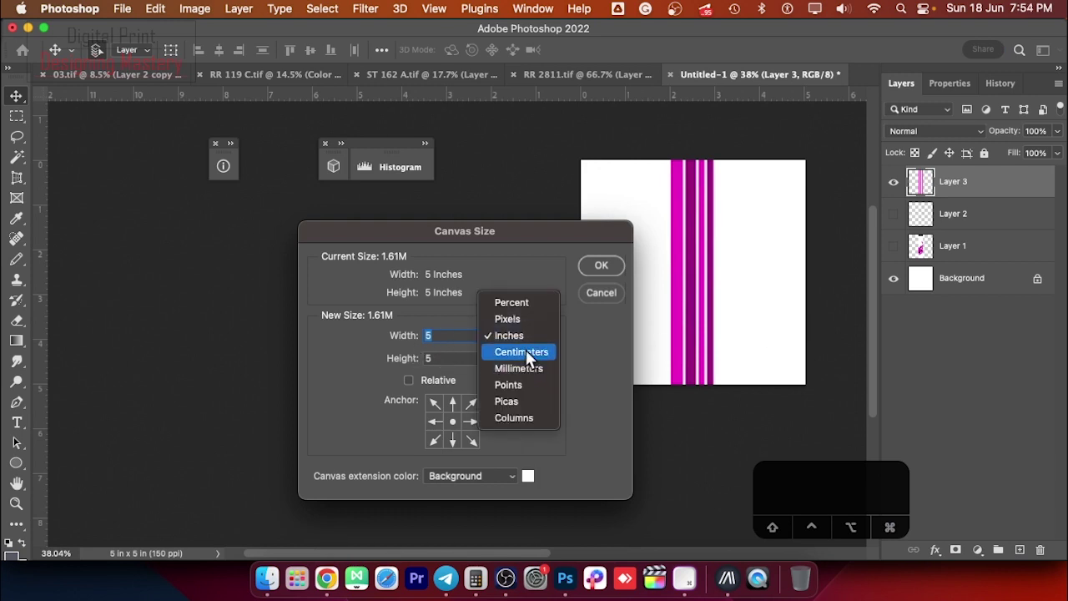
pyautogui.click(524, 319)
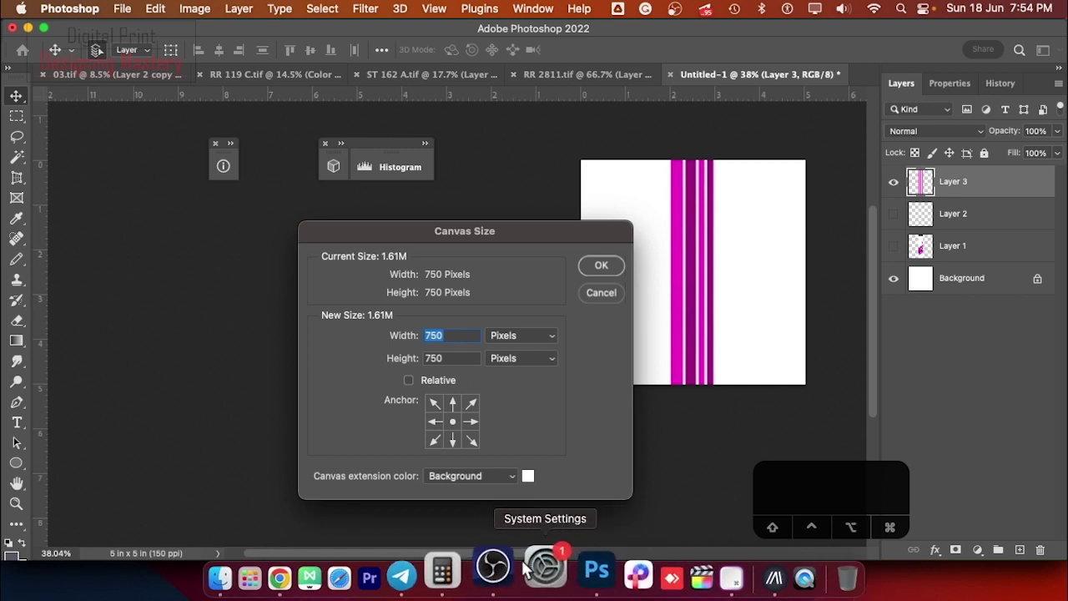
# Step: Switch to Calculator, divide 750 by .707, and return to Photoshop, cancelling the open Canvas Size settings
pyautogui.click(482, 571)
pyautogui.moveTo(351, 159); pyautogui.dragTo(159, 131)
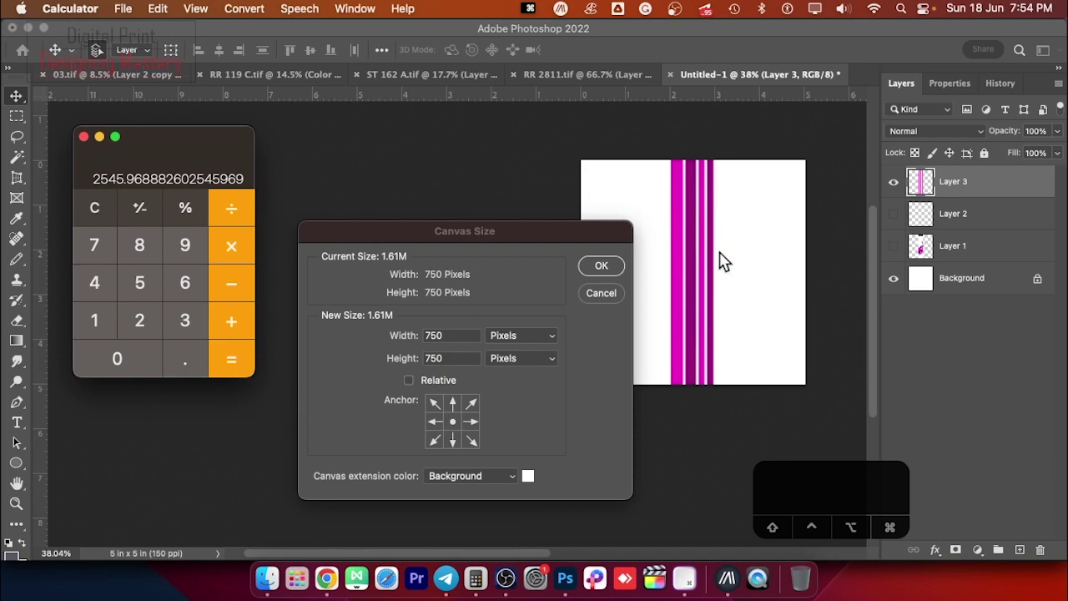
pyautogui.click(96, 207)
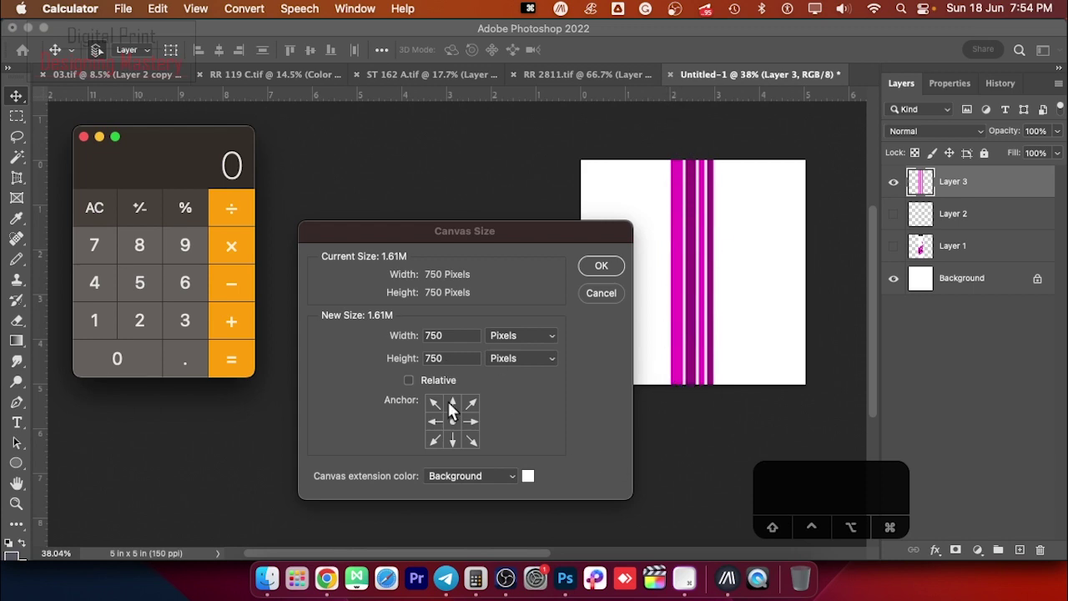
pyautogui.write('750/')
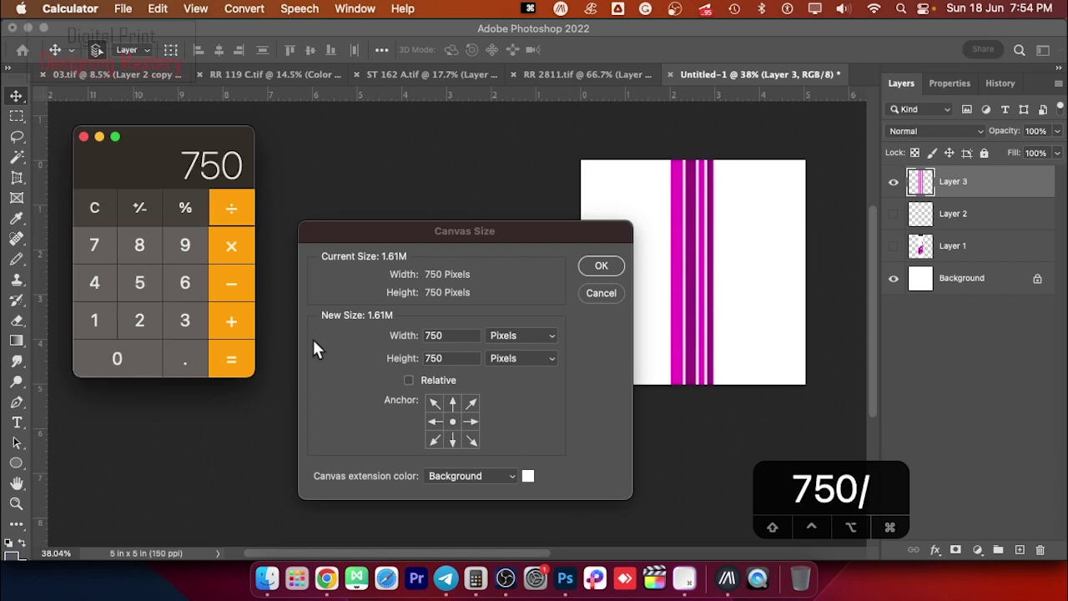
pyautogui.write('.707')
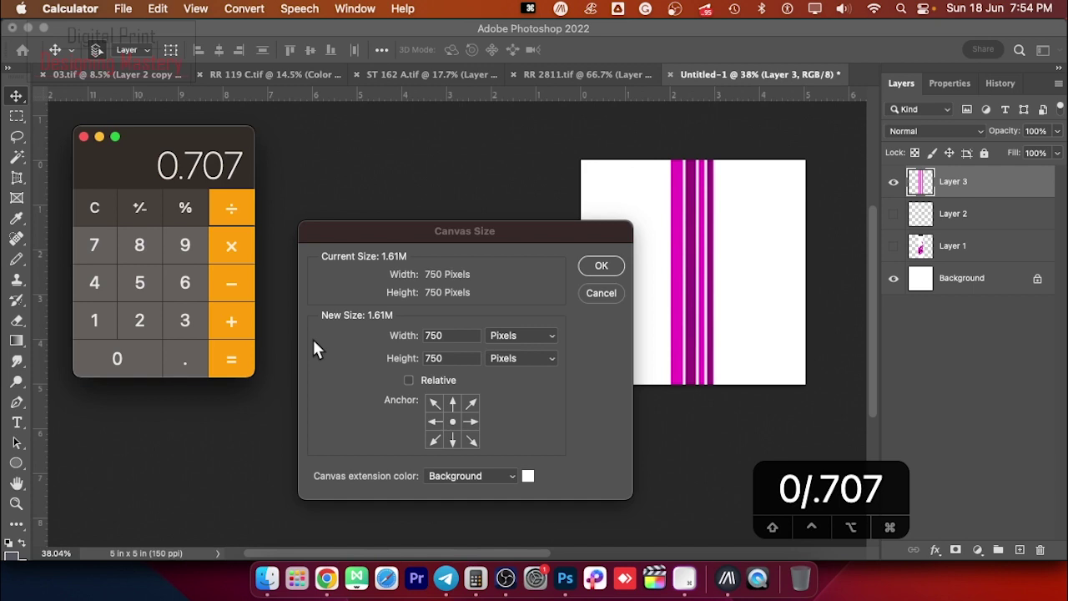
pyautogui.press('Return')
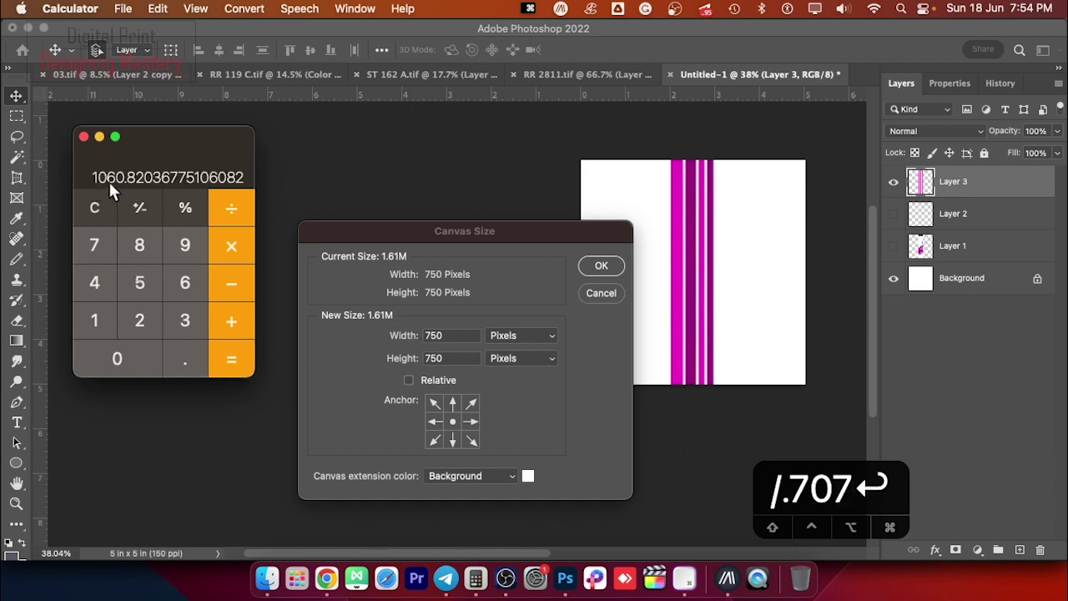
pyautogui.click(605, 298)
pyautogui.click(603, 294)
# Step: Set the canvas width and height to 1060 pixels each, keeping the stripes centred
pyautogui.press('super+alt+c')
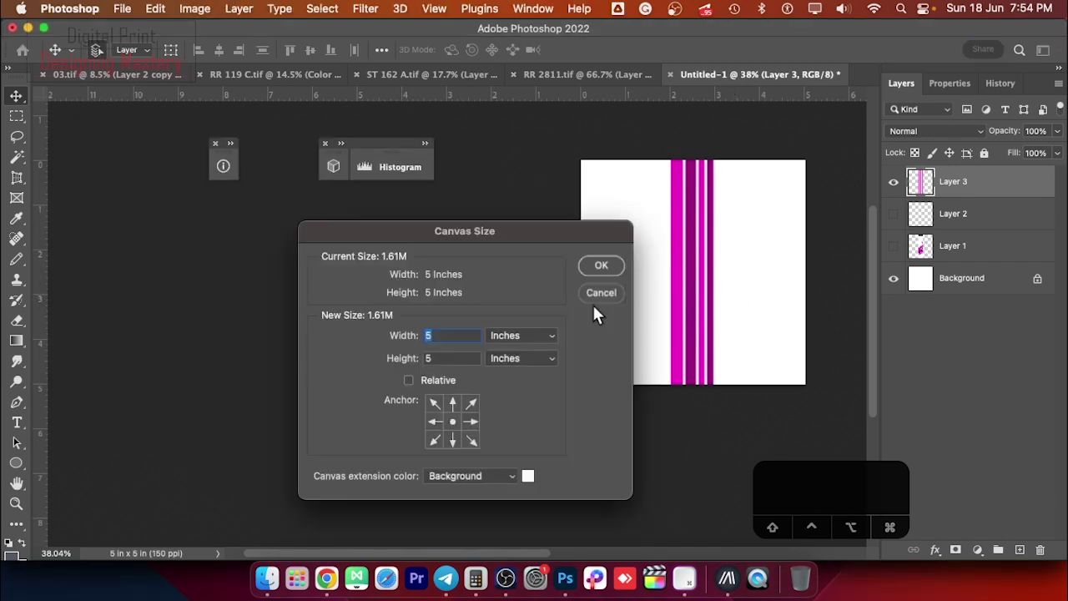
pyautogui.click(524, 335)
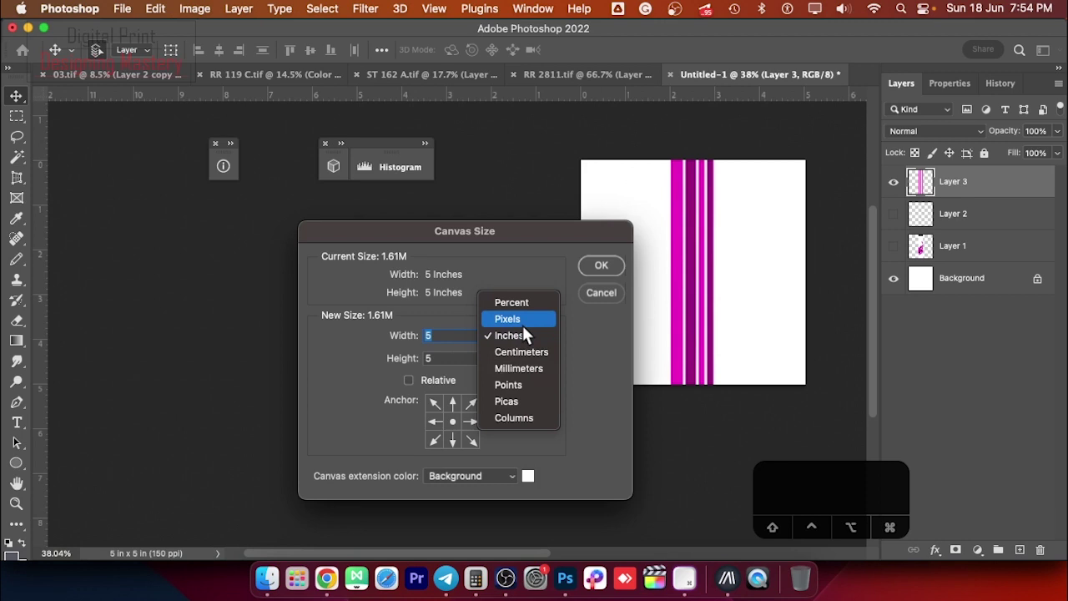
pyautogui.click(525, 319)
pyautogui.write('1060')
pyautogui.click(429, 357)
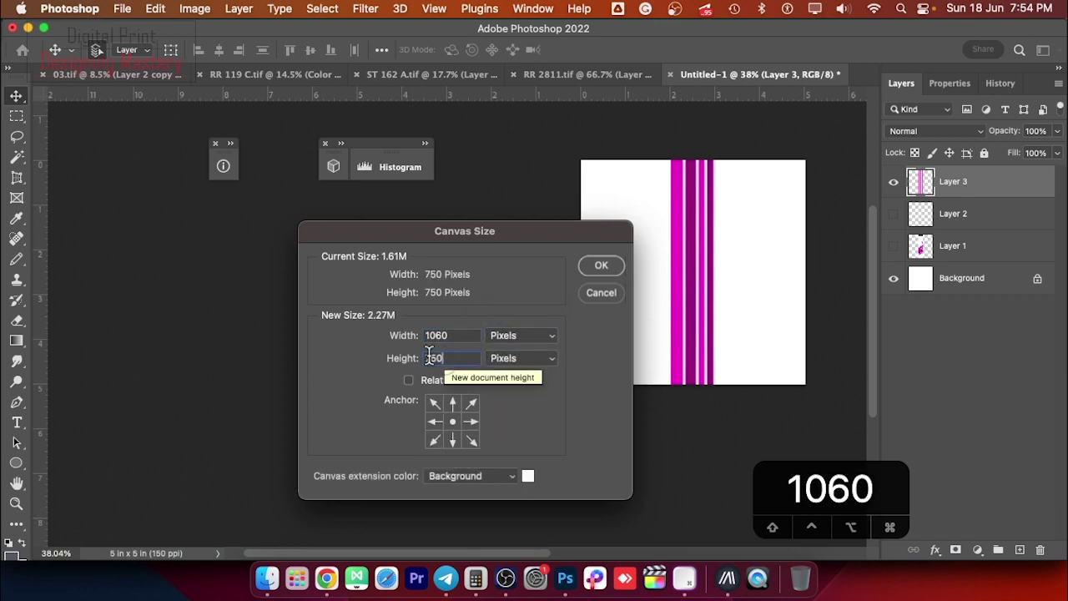
pyautogui.write('1060')
pyautogui.press('Return')
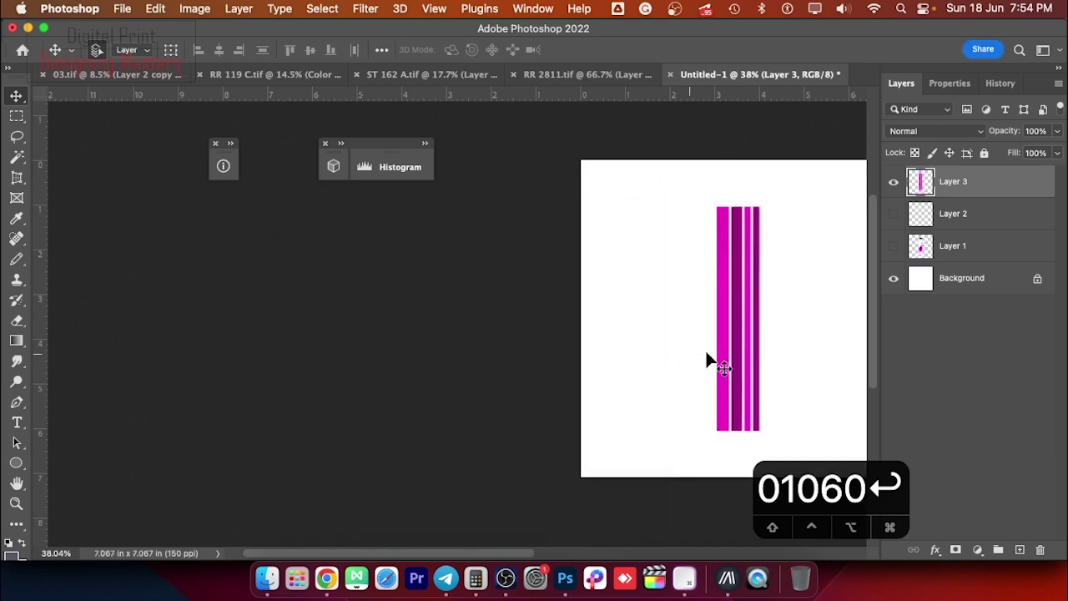
# Step: Rotate the upright stripes on Layer 3 by 45 degrees about their centre
pyautogui.moveTo(722, 335); pyautogui.dragTo(694, 334)
pyautogui.moveTo(758, 344); pyautogui.dragTo(686, 352)
pyautogui.press('super+t')
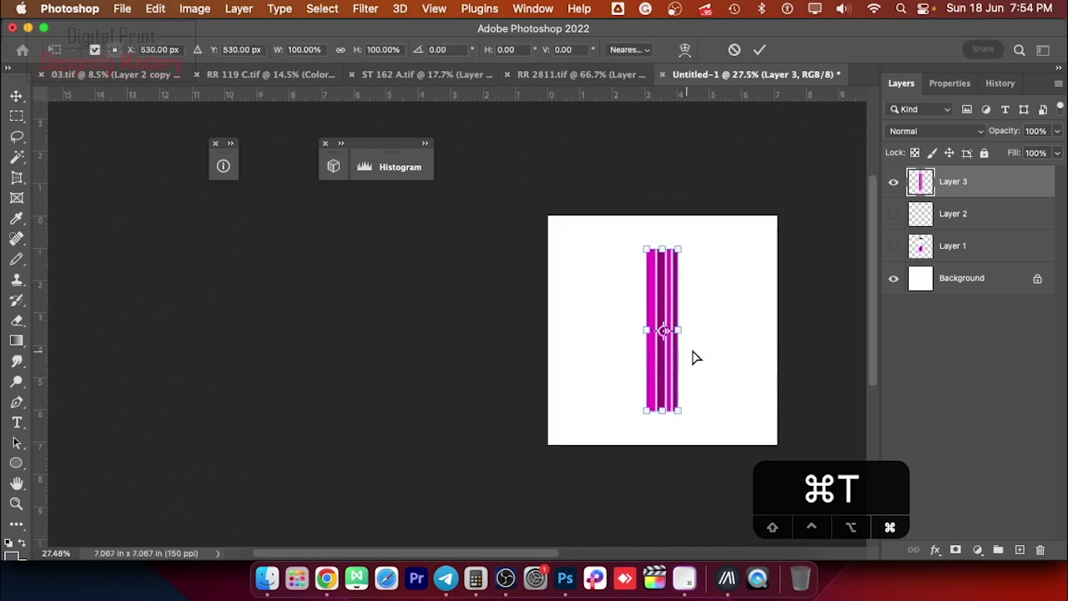
pyautogui.moveTo(747, 297); pyautogui.dragTo(762, 370)
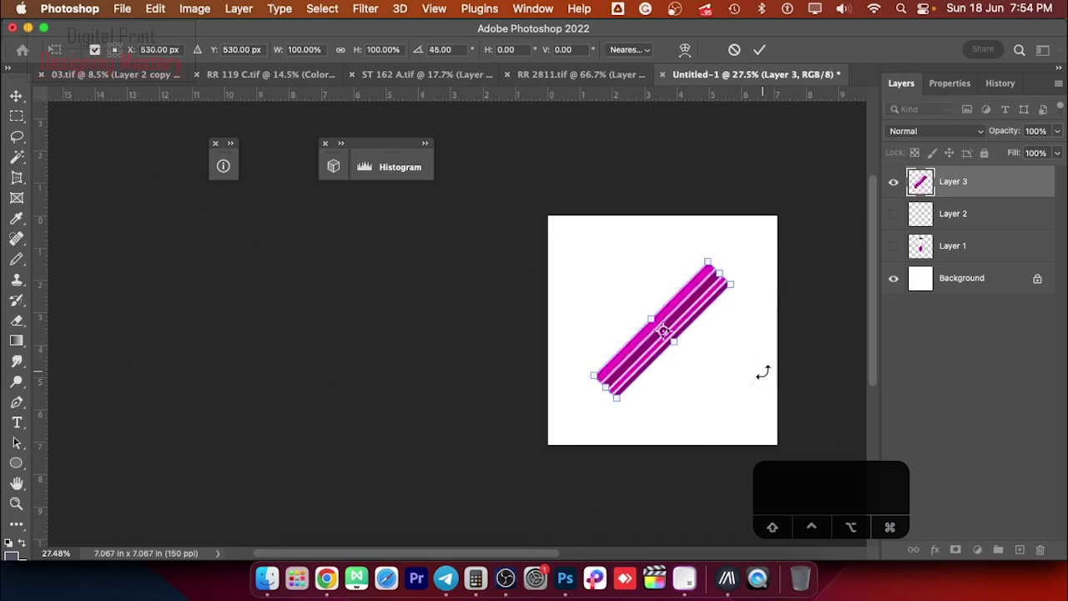
pyautogui.press('Return')
# Step: Select the whole canvas and copy the rotated stripes to a new layer
pyautogui.press('super')
pyautogui.press('super+a')
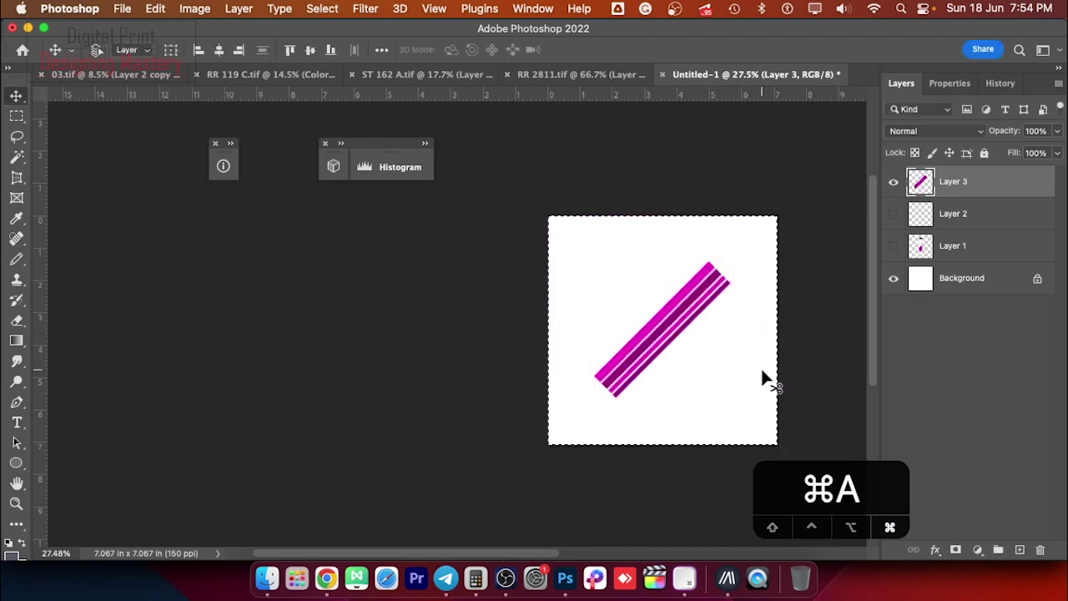
pyautogui.press('super+j')
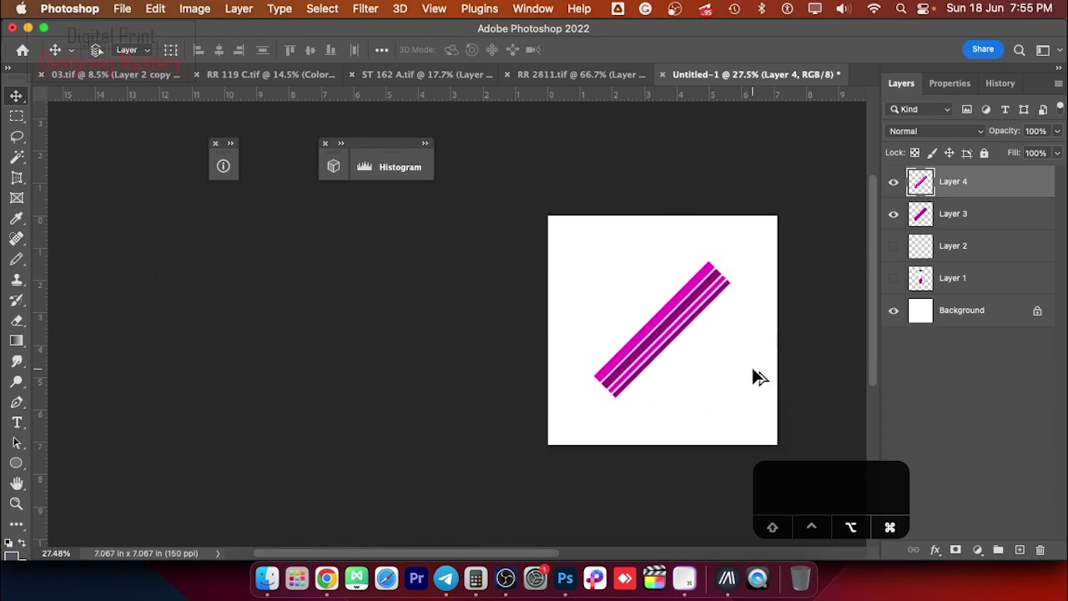
# Step: Check the halved pixel dimensions by entering a resolution of 75 in Image Size, without applying the change
pyautogui.press('super+alt+i')
pyautogui.click(476, 406)
pyautogui.doubleClick(476, 407)
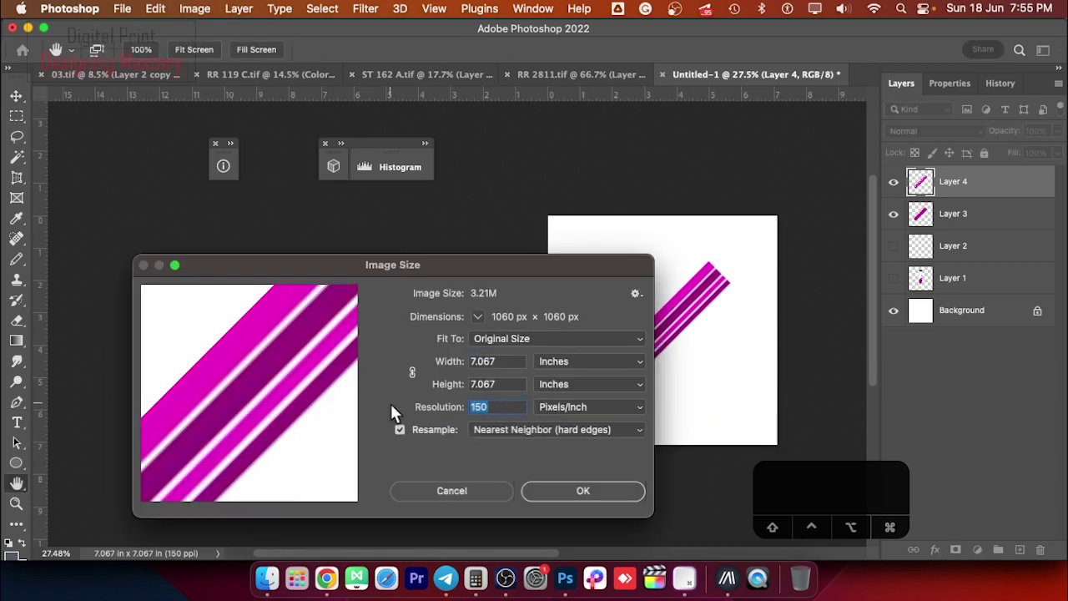
pyautogui.write('75')
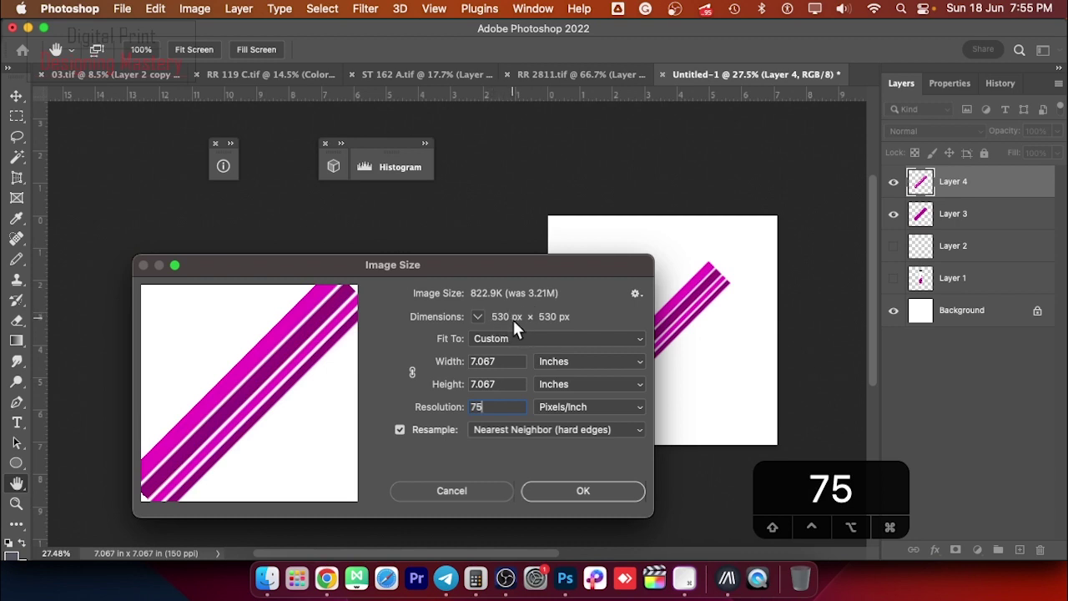
pyautogui.click(580, 489)
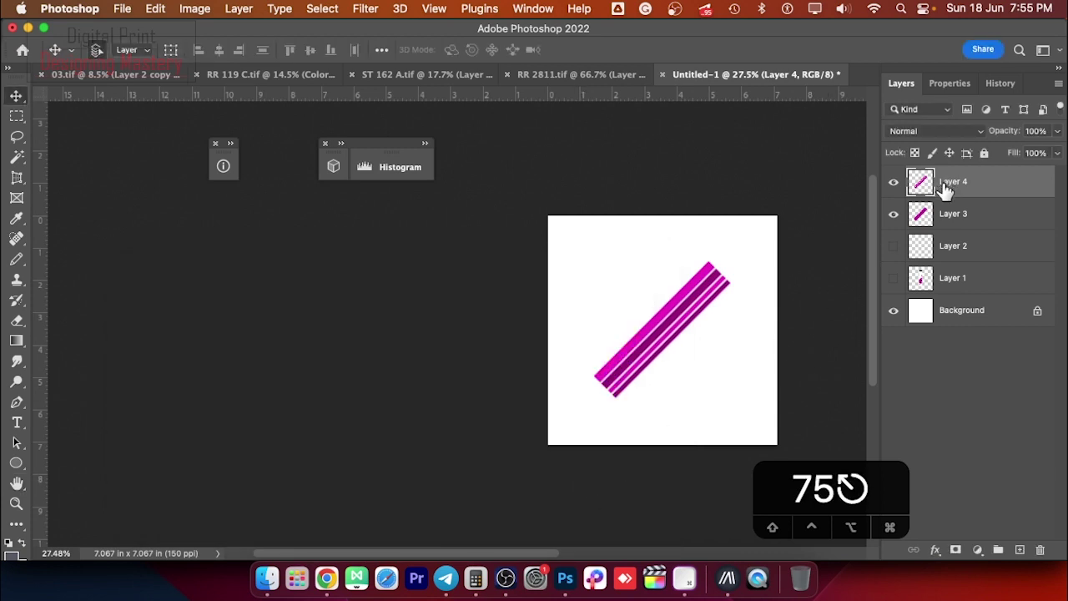
# Step: Offset the copied stripe layer by 530 pixels horizontally and 530 pixels vertically with Wrap Around
pyautogui.click(365, 10)
pyautogui.moveTo(405, 339)
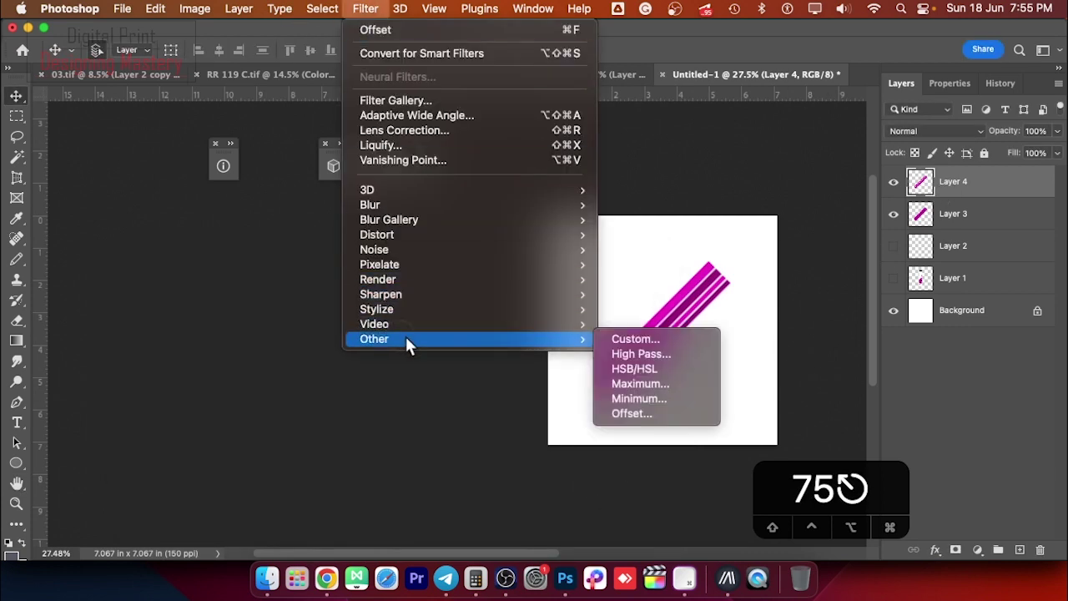
pyautogui.click(634, 413)
pyautogui.write('530')
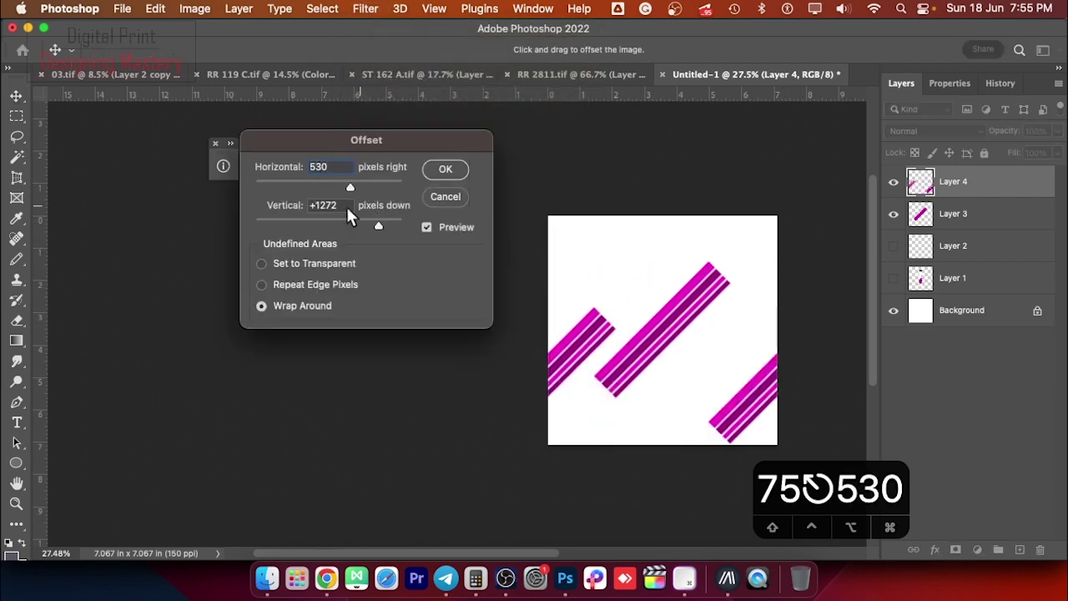
pyautogui.press('Tab')
pyautogui.write('2')
pyautogui.press('BackSpace')
pyautogui.write('530')
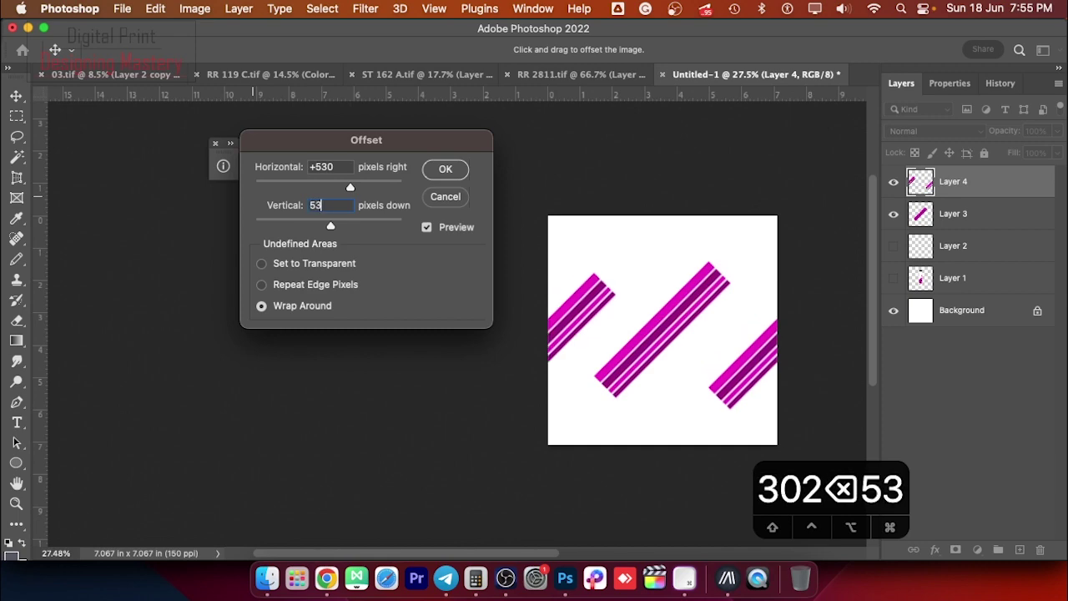
pyautogui.click(444, 169)
# Step: Examine the joins between the diagonal stripe pieces up close, toggling the visibility of Layer 4 to compare
pyautogui.scroll(10, 756, 279)
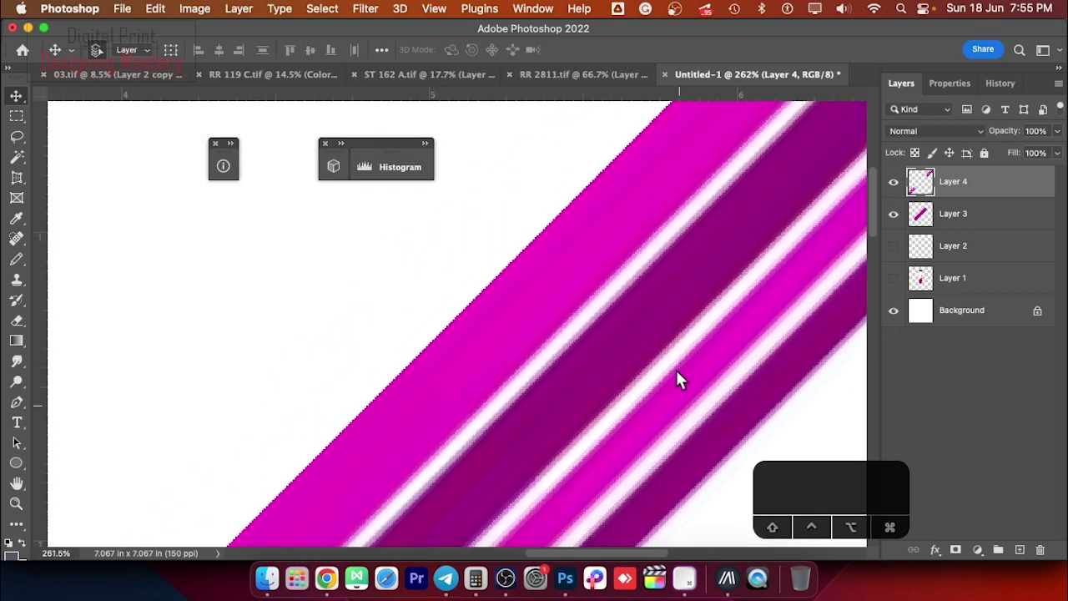
pyautogui.moveTo(709, 401); pyautogui.dragTo(670, 319)
pyautogui.click(895, 183)
pyautogui.click(895, 183)
pyautogui.click(895, 184)
pyautogui.click(894, 183)
pyautogui.click(895, 183)
pyautogui.click(895, 183)
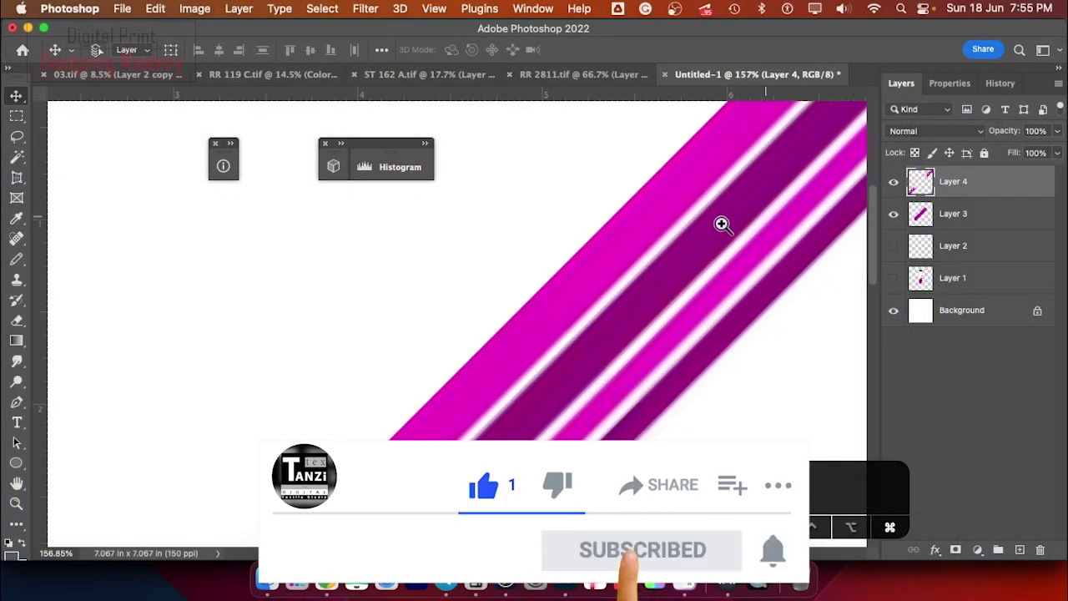
pyautogui.press('super+0')
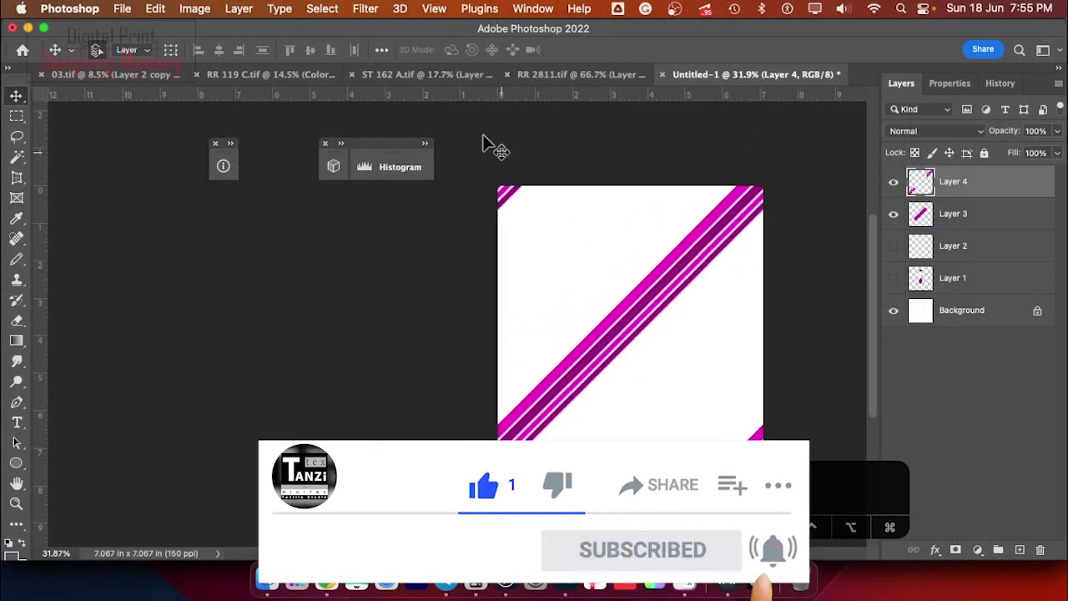
# Step: Look through the open documents, switch to RR 2811.tif, and examine its wavy leaf pattern
pyautogui.click(414, 75)
pyautogui.click(225, 74)
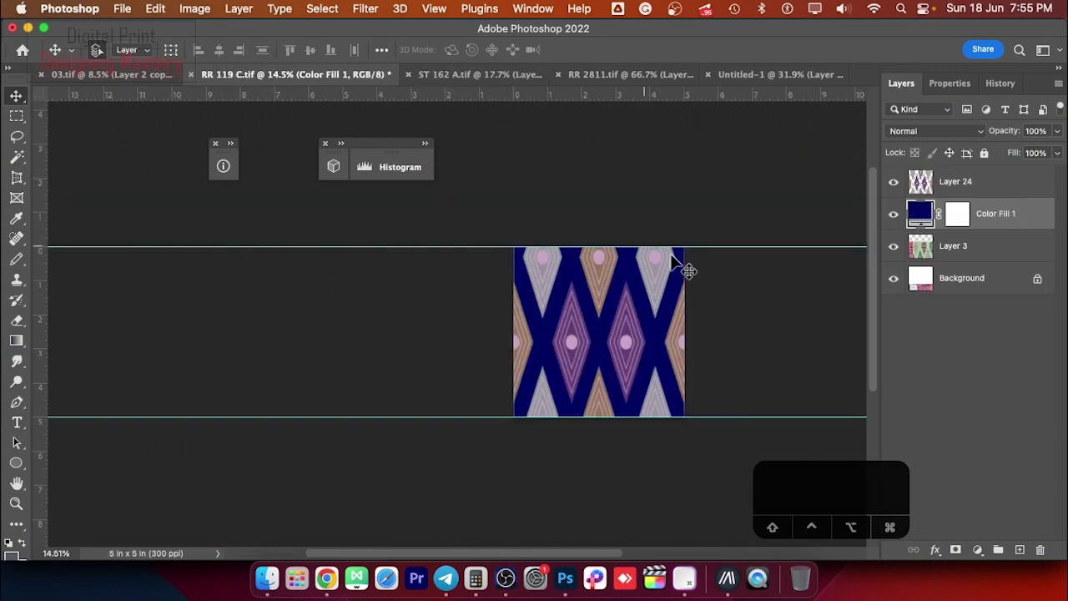
pyautogui.click(104, 74)
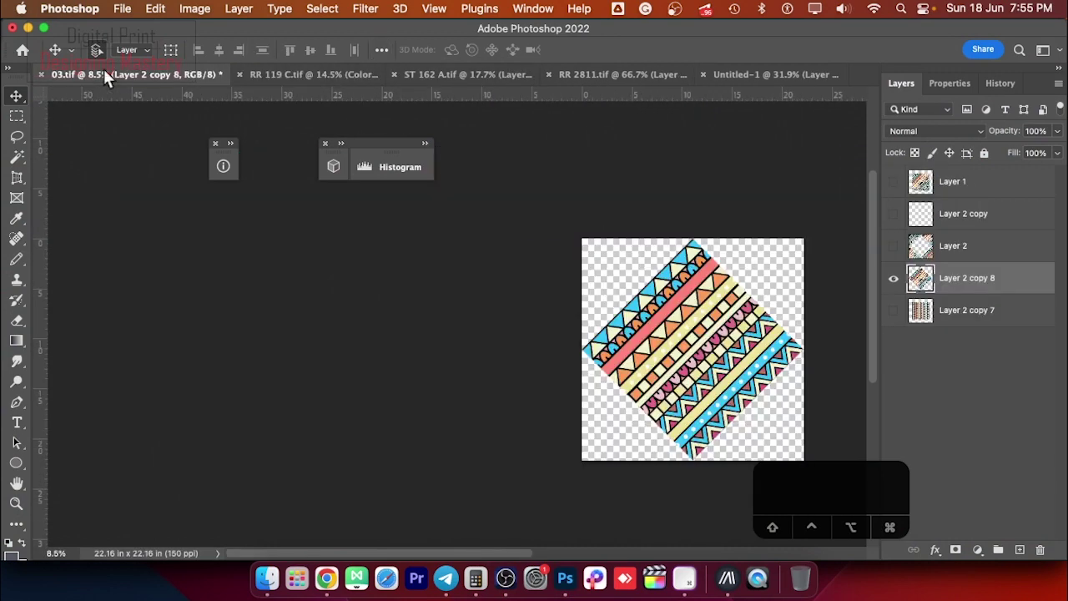
pyautogui.click(598, 74)
pyautogui.scroll(-1, 535, 377)
pyautogui.scroll(4, 578, 342)
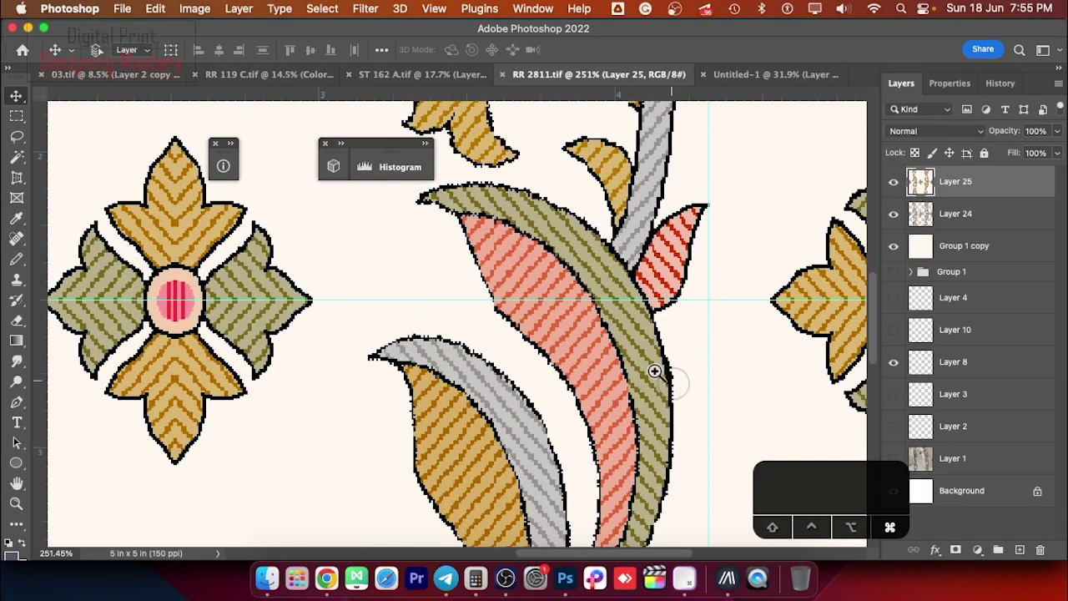
pyautogui.scroll(-4, 601, 291)
pyautogui.scroll(-1, 570, 296)
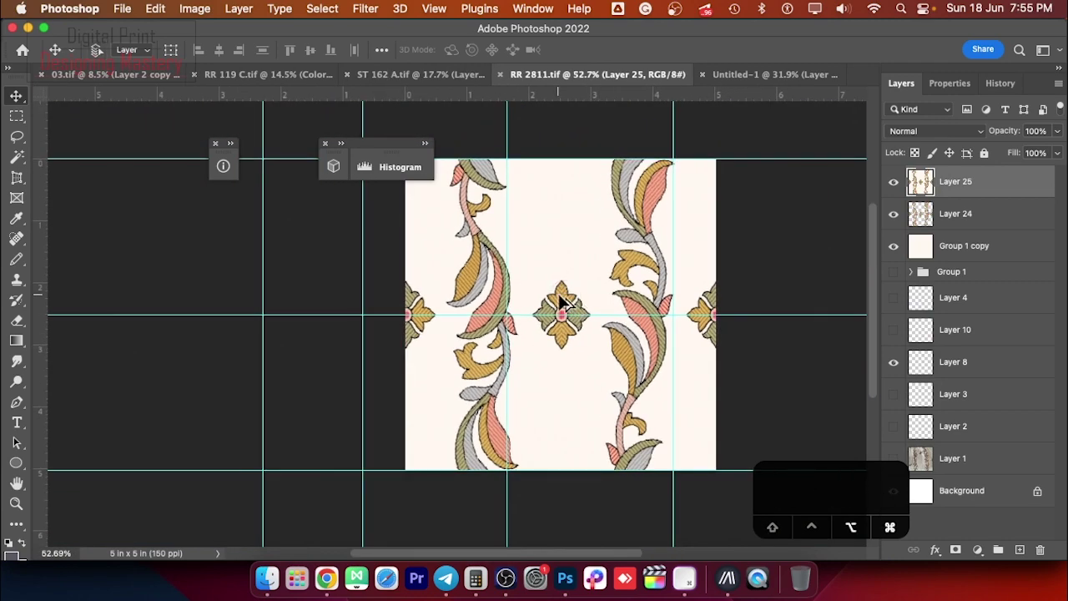
# Step: Check the leaf pattern's pixel dimensions in Image Size, and divide 750 by .707 in Calculator
pyautogui.press('super+alt+i')
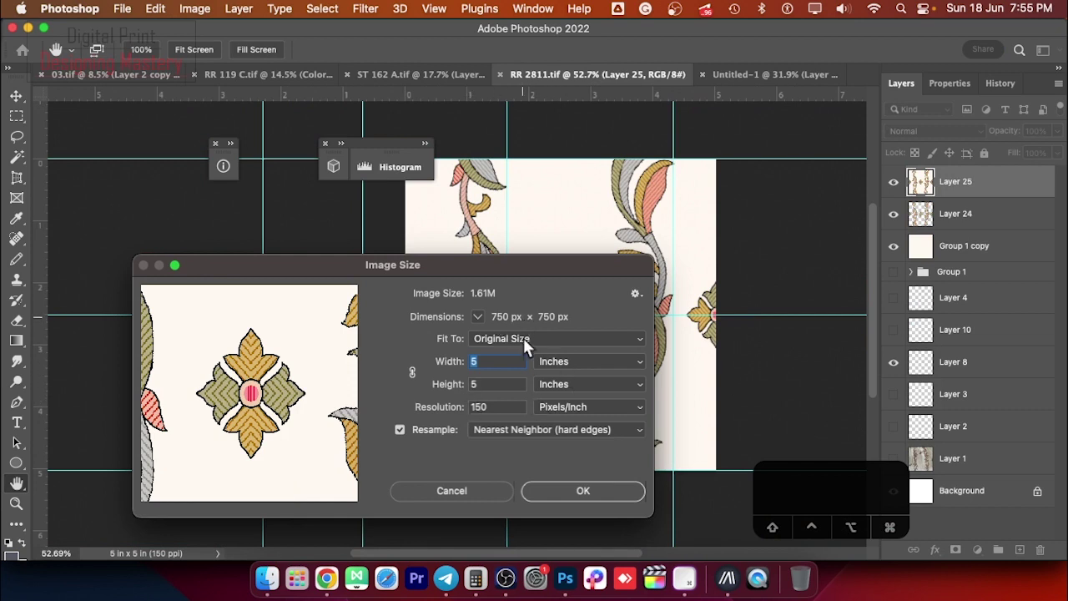
pyautogui.click(570, 494)
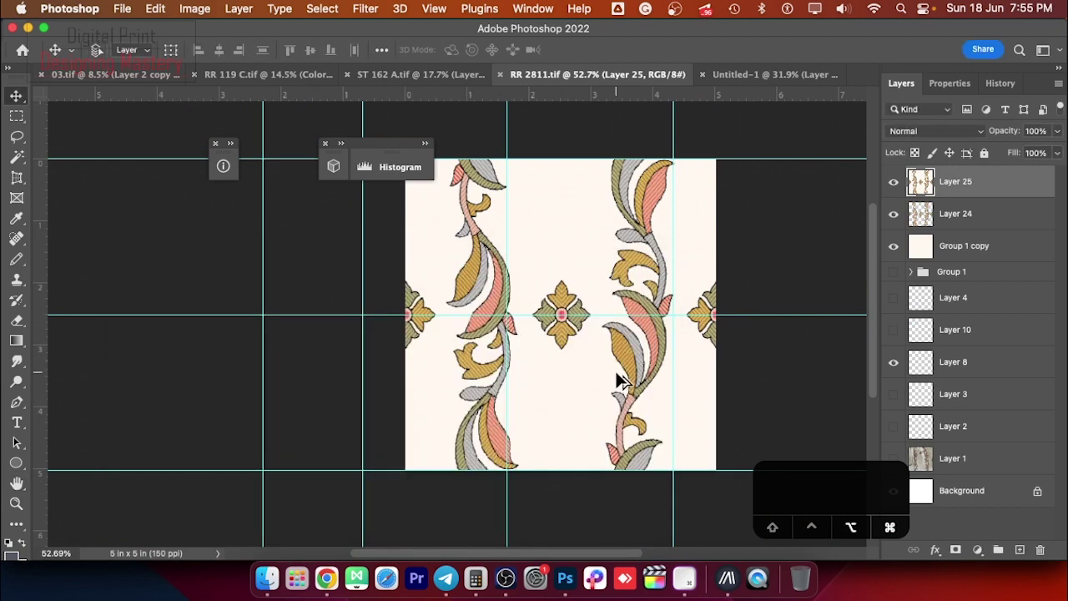
pyautogui.click(469, 571)
pyautogui.write('750/.')
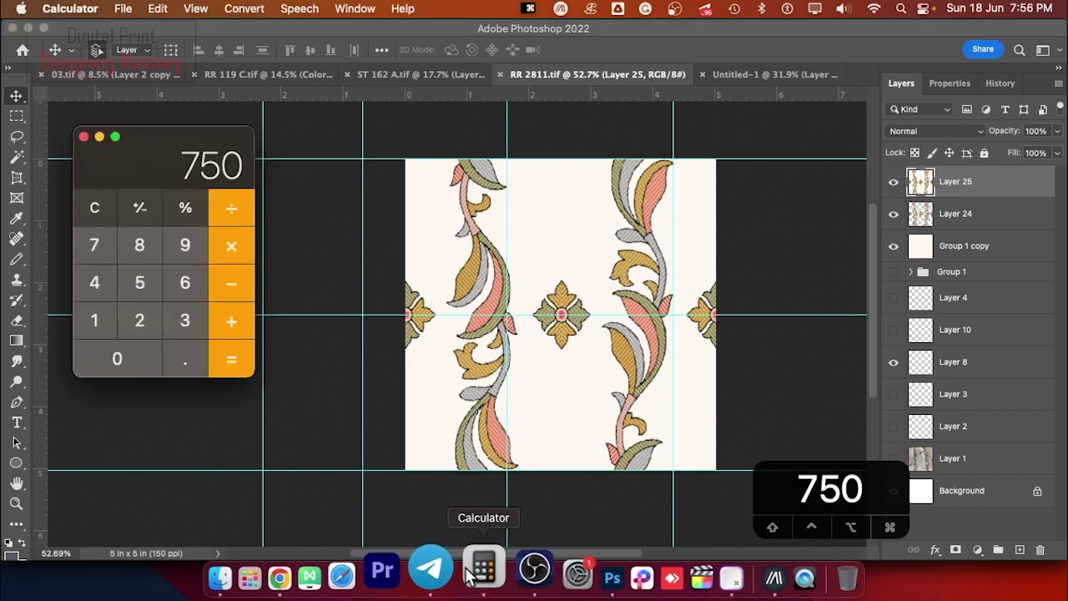
pyautogui.write('707')
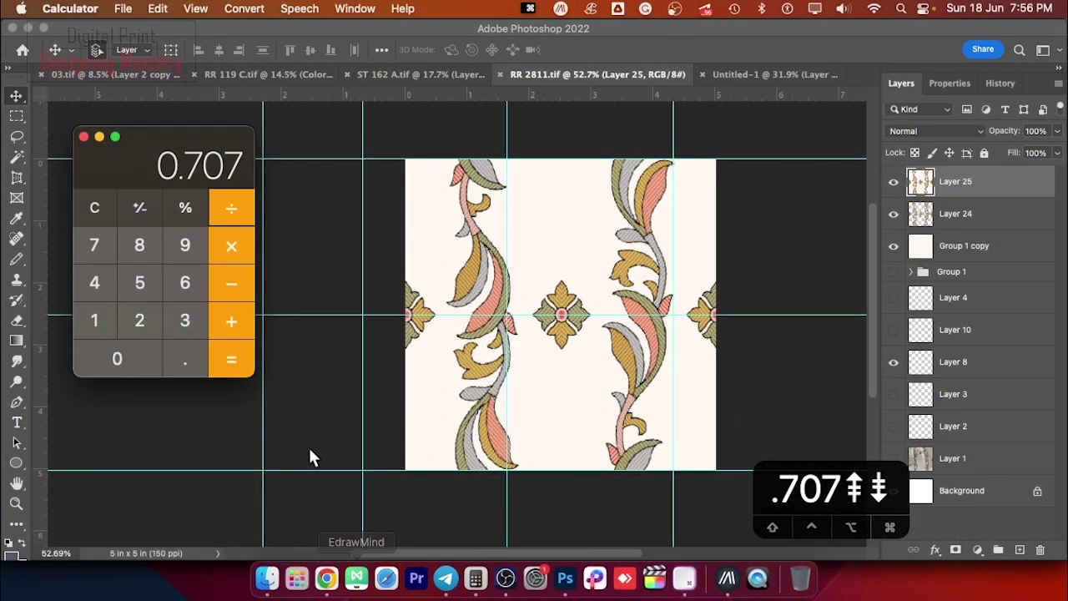
pyautogui.press('Return')
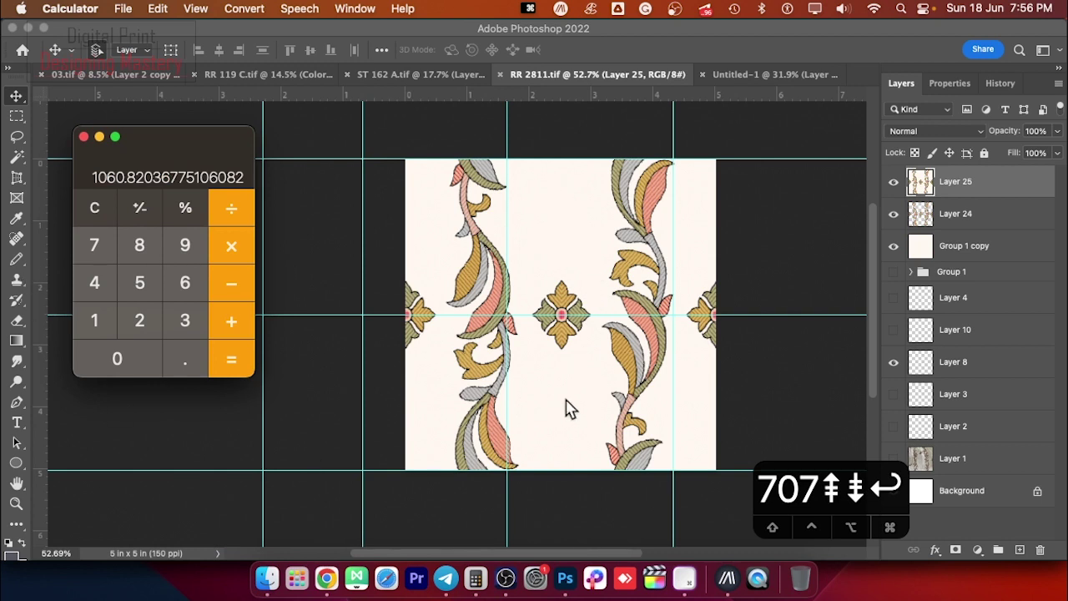
pyautogui.click(84, 136)
# Step: Set the leaf pattern's canvas size to 1060 by 1060 pixels, keeping the artwork centred
pyautogui.press('alt+super+c')
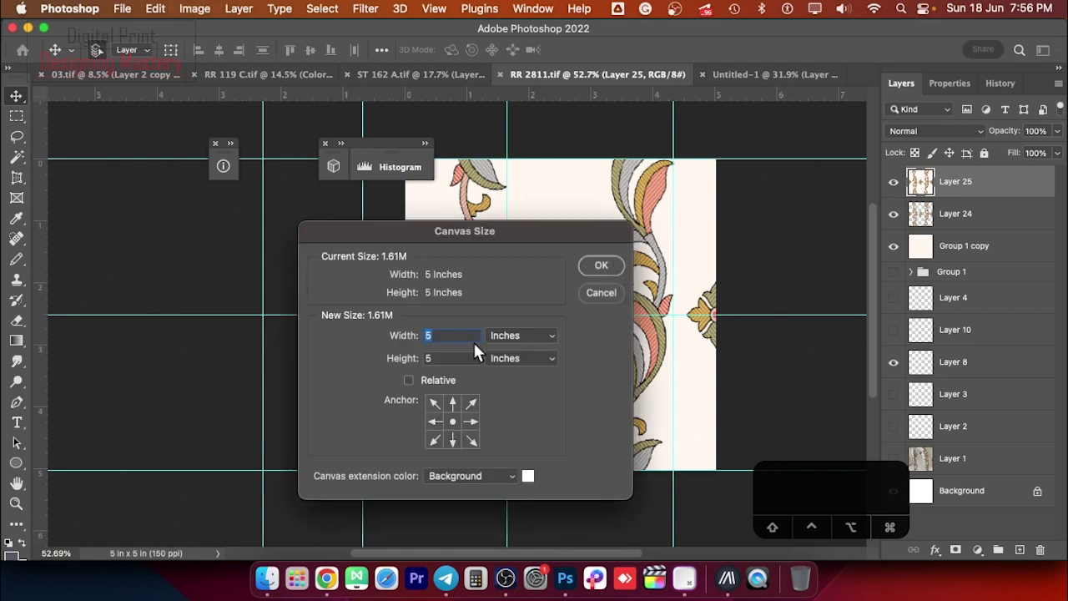
pyautogui.click(505, 336)
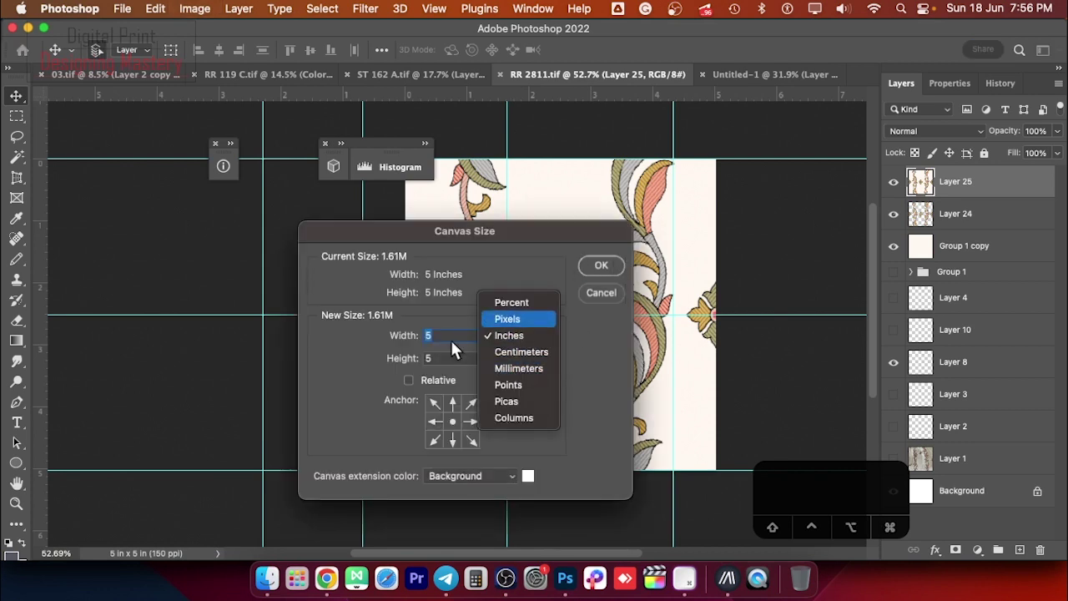
pyautogui.press('Return')
pyautogui.write('1060')
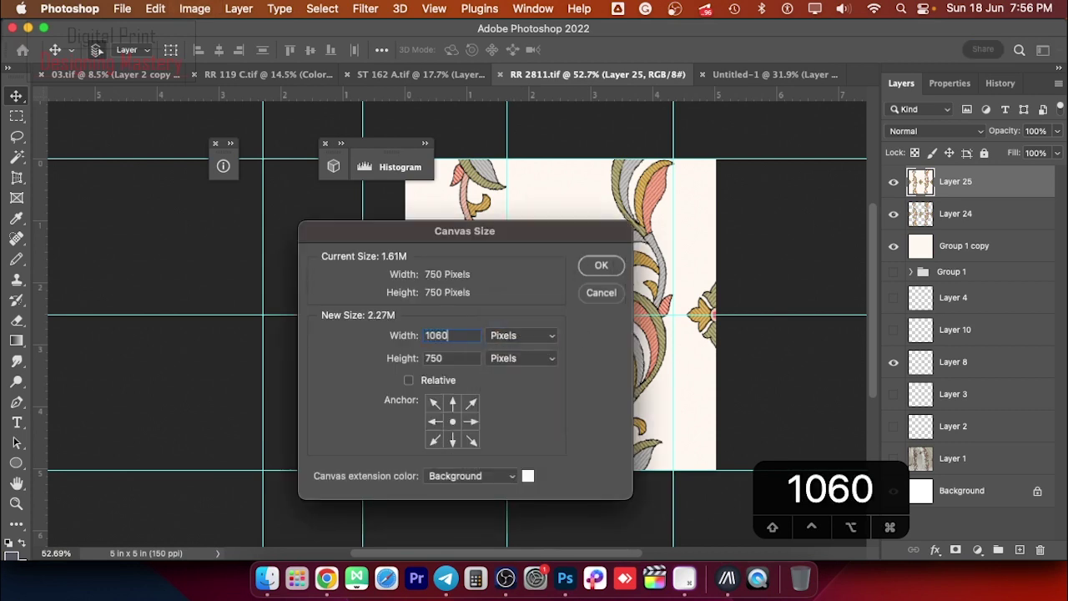
pyautogui.write('1060')
pyautogui.press('Return')
pyautogui.press('super+space')
pyautogui.moveTo(608, 287); pyautogui.dragTo(548, 275)
pyautogui.moveTo(645, 363); pyautogui.dragTo(583, 353)
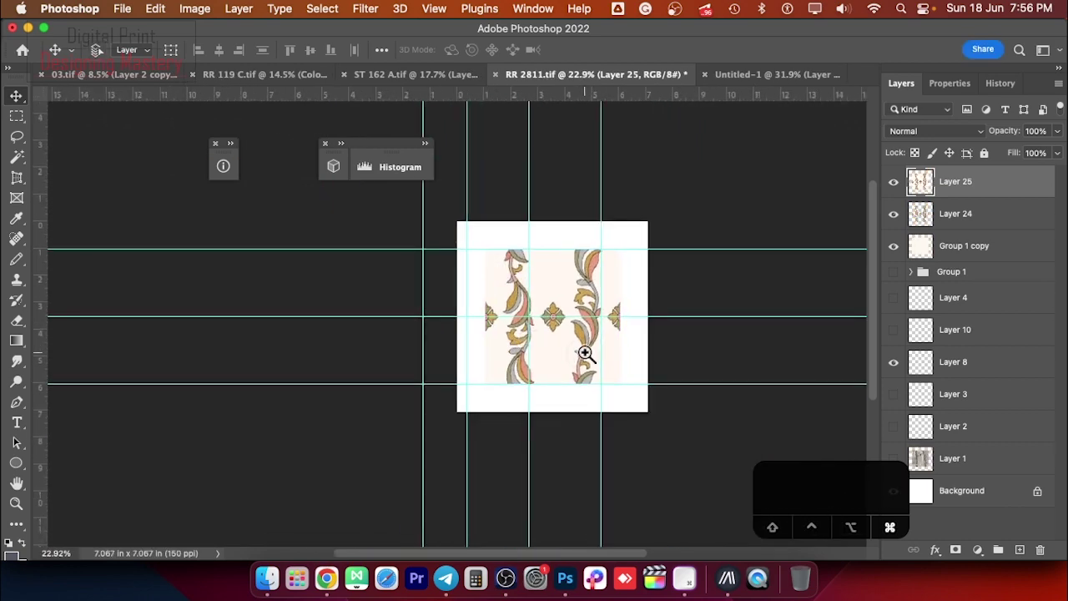
# Step: Duplicate Layer 25, hide the original leaf layers beneath it, and rotate the copy 45 degrees
pyautogui.press('super+j')
pyautogui.moveTo(894, 214); pyautogui.dragTo(894, 281)
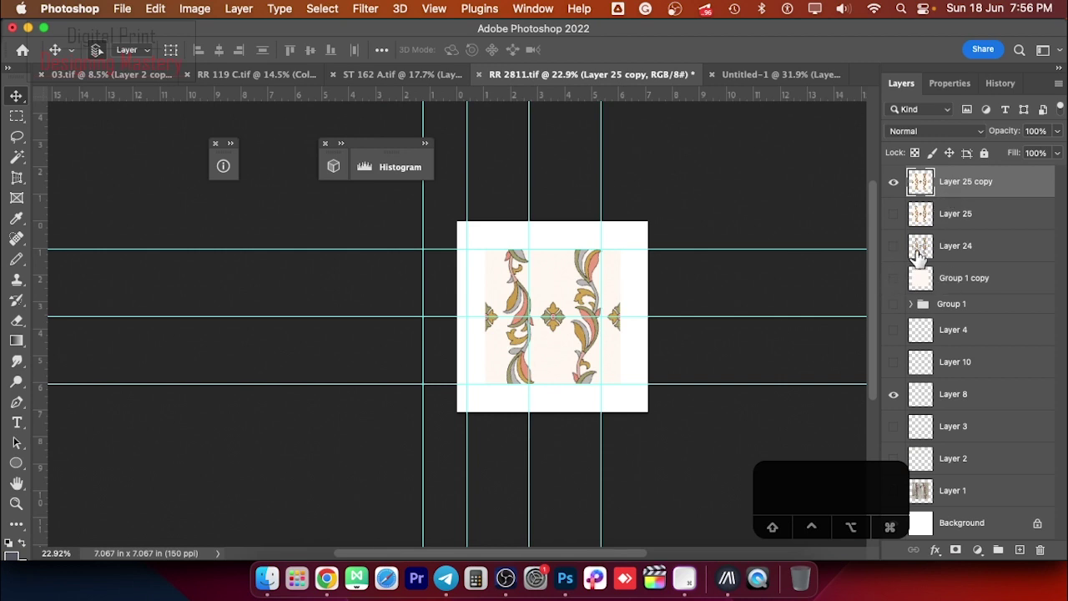
pyautogui.press('super+t')
pyautogui.moveTo(649, 231); pyautogui.dragTo(703, 327)
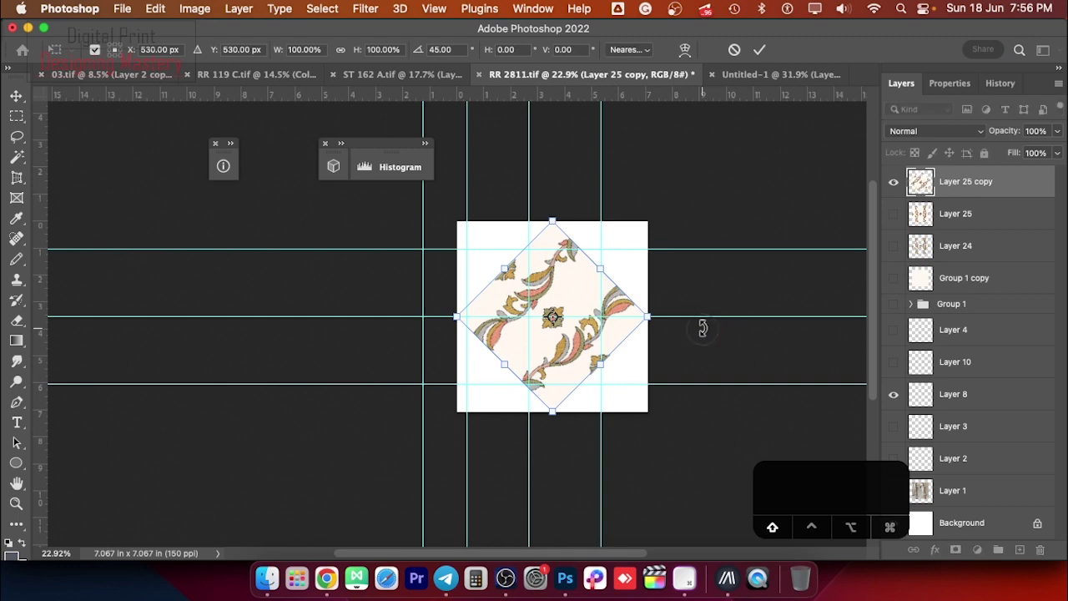
pyautogui.keyDown('alt'); pyautogui.scroll(3, 601, 304); pyautogui.keyUp('alt')
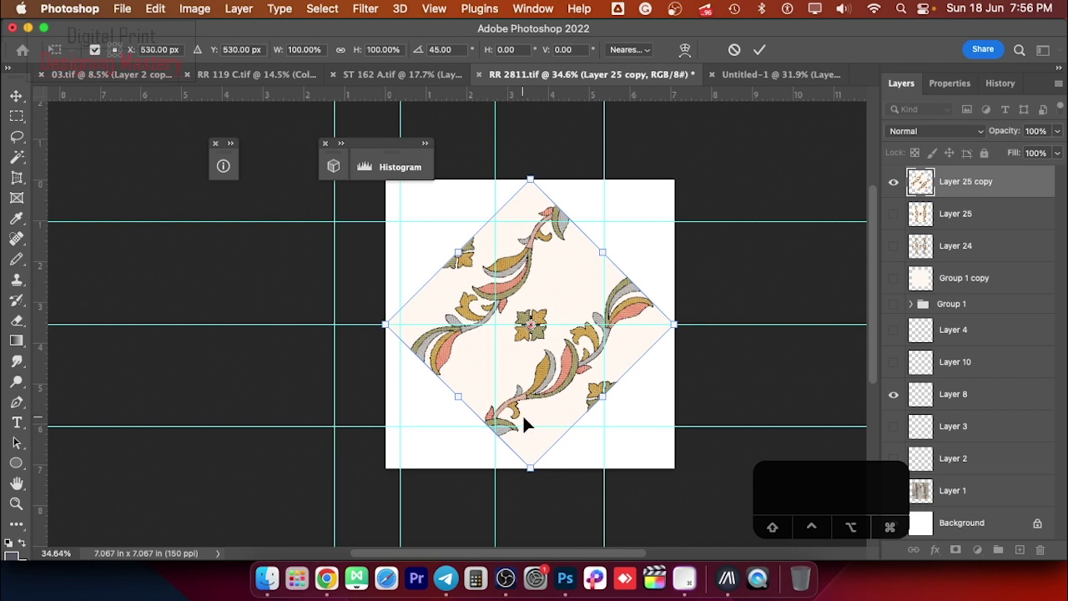
pyautogui.press('Return')
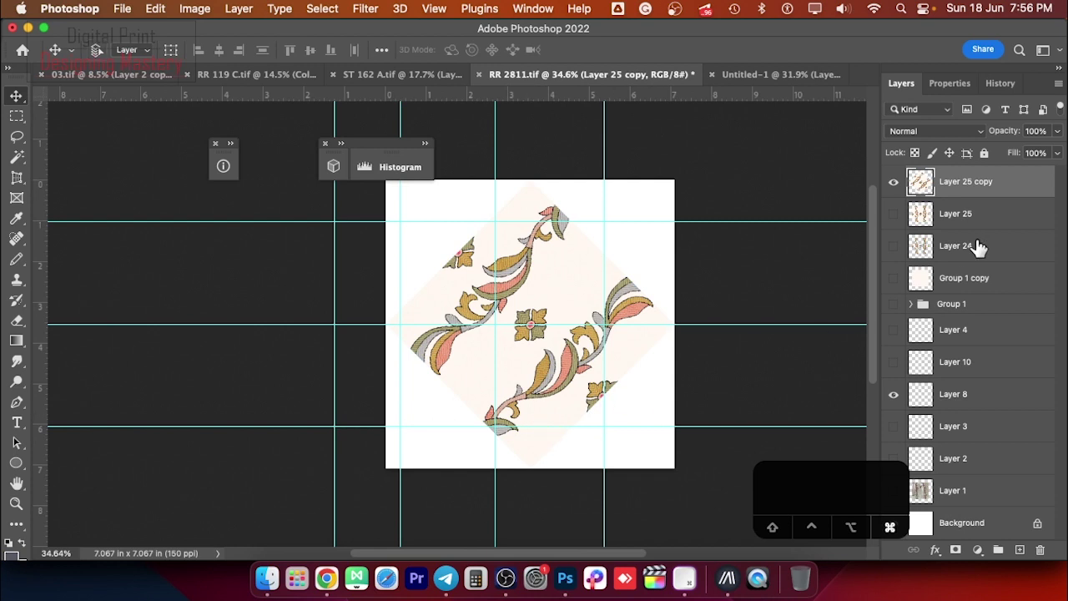
# Step: Copy the rotated leaf pattern across the full canvas to a new layer and offset it 530 pixels both ways with Wrap Around
pyautogui.press('super+a')
pyautogui.press('super+j')
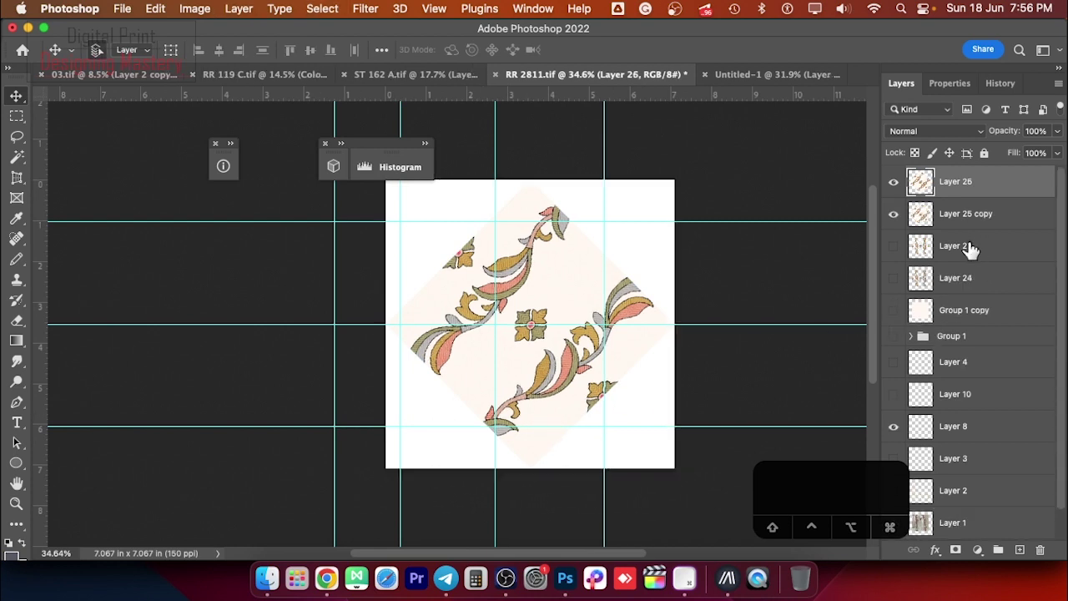
pyautogui.press('F9')
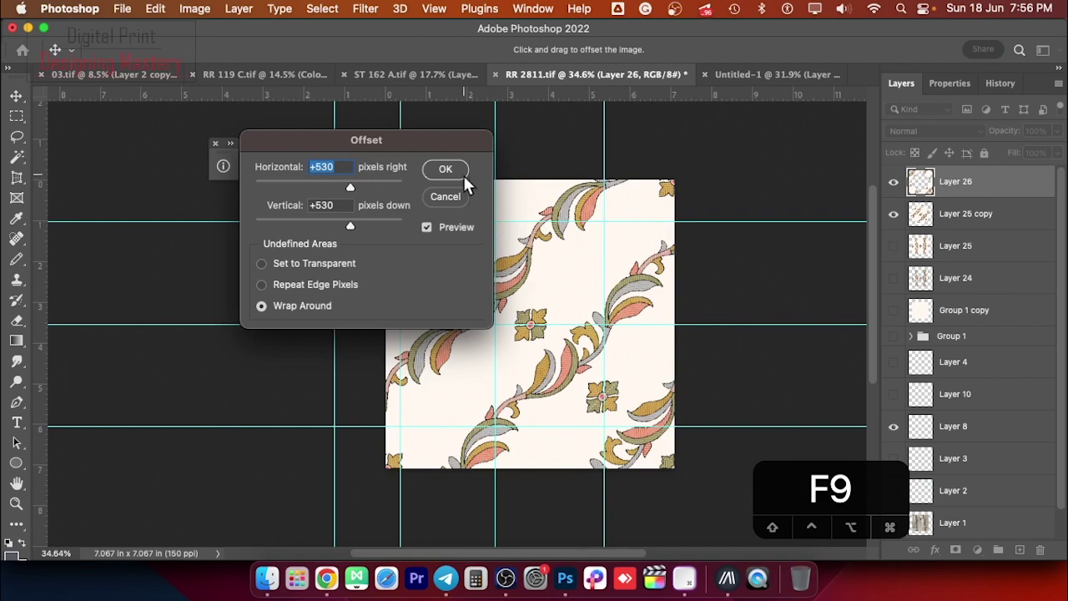
pyautogui.click(463, 174)
# Step: Examine the joins of the diagonal leaf pattern up close, toggling the visibility of Layer 26 to compare
pyautogui.moveTo(575, 195); pyautogui.dragTo(688, 284)
pyautogui.click(893, 182)
pyautogui.click(893, 182)
pyautogui.click(893, 182)
pyautogui.click(893, 182)
pyautogui.moveTo(477, 262); pyautogui.dragTo(639, 298)
pyautogui.click(893, 182)
pyautogui.click(893, 182)
pyautogui.click(893, 182)
pyautogui.click(893, 182)
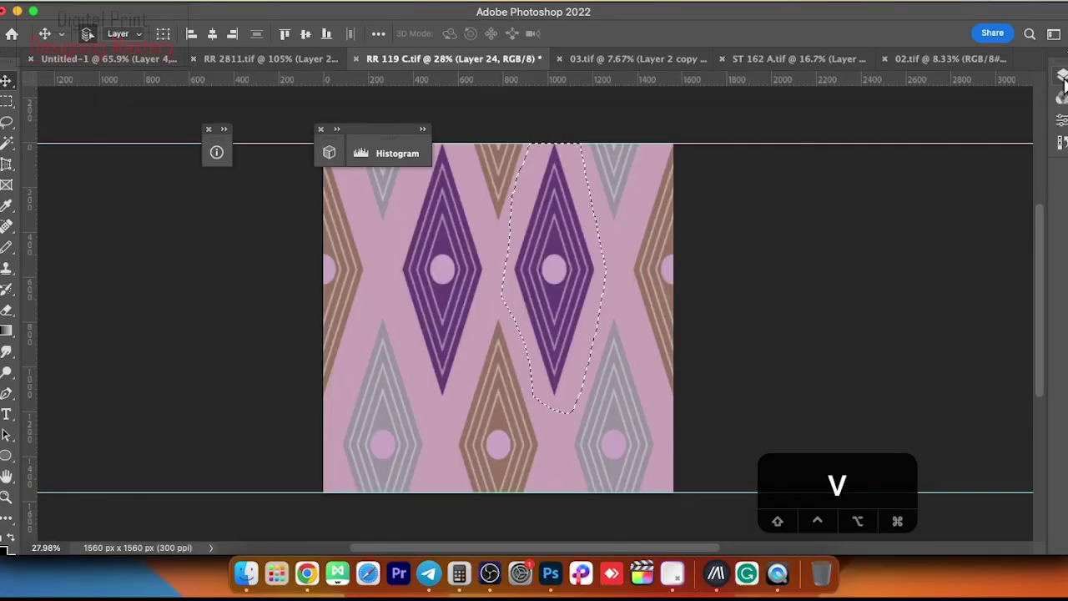
# Step: Copy the selected purple diamond from RR 119 C.tif into the Untitled-1 document and scale it down
pyautogui.click(1063, 90)
pyautogui.moveTo(634, 138); pyautogui.dragTo(495, 358)
pyautogui.press('cmd+t')
pyautogui.moveTo(590, 258); pyautogui.dragTo(561, 318)
pyautogui.press('Return')
# Step: Duplicate the purple diamond directly above itself, merge both into one layer, and shift the pair down the canvas
pyautogui.moveTo(541, 373); pyautogui.dragTo(579, 224)
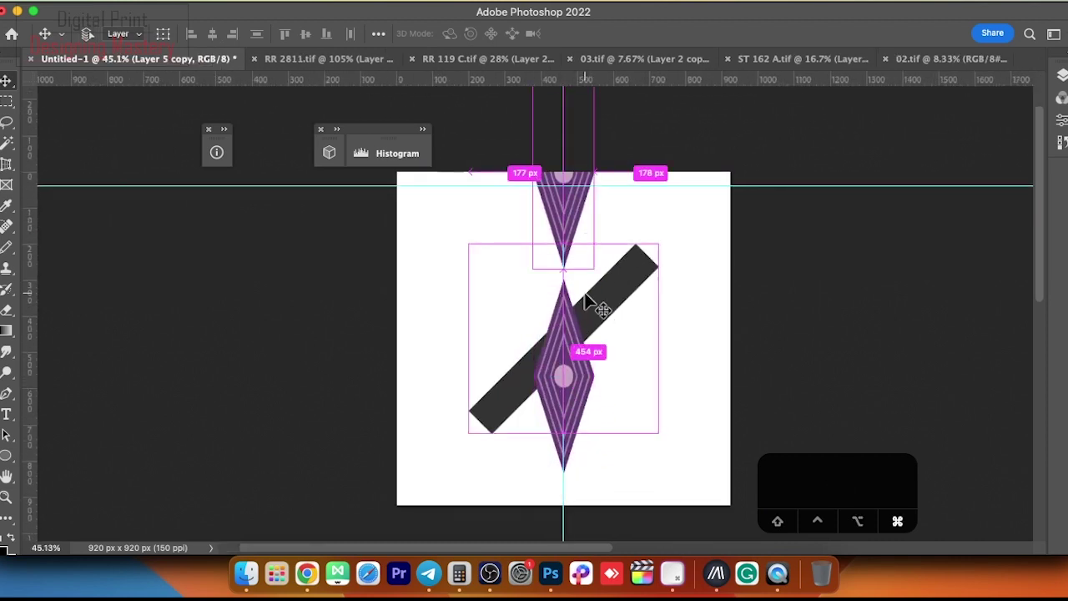
pyautogui.press('super+e')
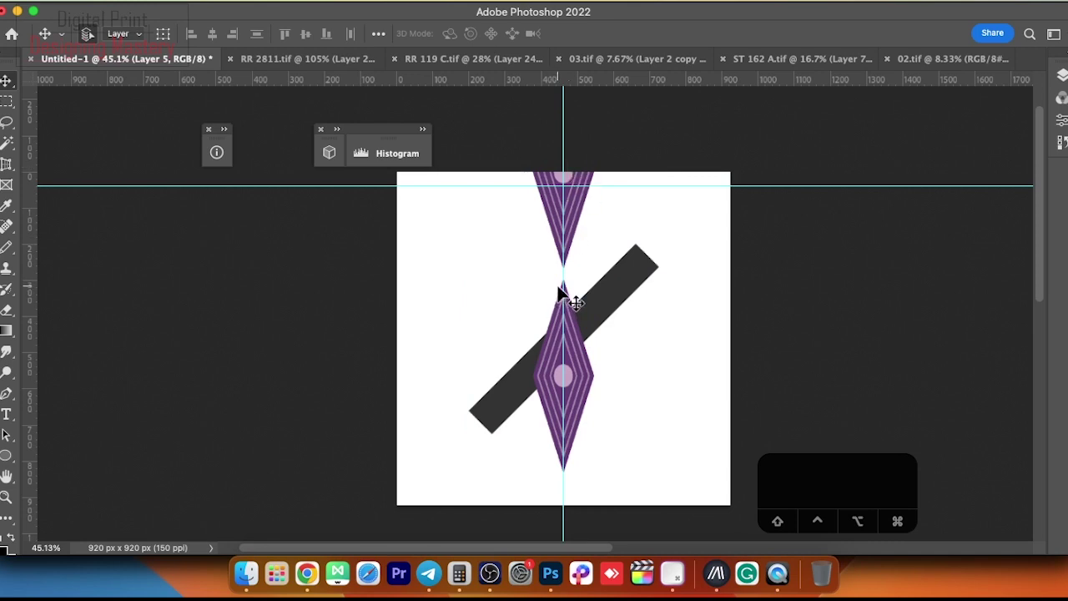
pyautogui.moveTo(572, 238); pyautogui.dragTo(572, 311)
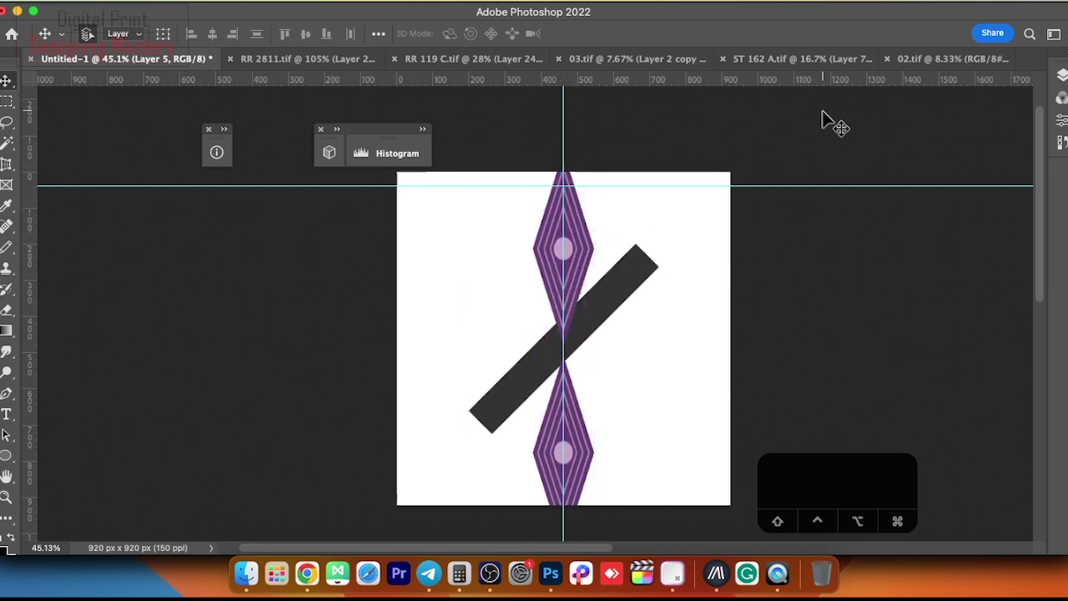
# Step: Place horizontal guides through the centre circles of the upper and lower purple diamonds
pyautogui.scroll(3, 535, 258)
pyautogui.press('w')
pyautogui.click(573, 243)
pyautogui.press('super+t')
pyautogui.press('Return')
pyautogui.moveTo(571, 79); pyautogui.dragTo(602, 515)
pyautogui.press('super+d')
pyautogui.press('v')
pyautogui.moveTo(579, 482); pyautogui.dragTo(585, 451)
# Step: Copy the diamond section between the two centre guides to a new layer and hide Layer 5
pyautogui.press('m')
pyautogui.moveTo(449, 215); pyautogui.dragTo(659, 484)
pyautogui.press('v')
pyautogui.click(1062, 76)
pyautogui.press('super+j')
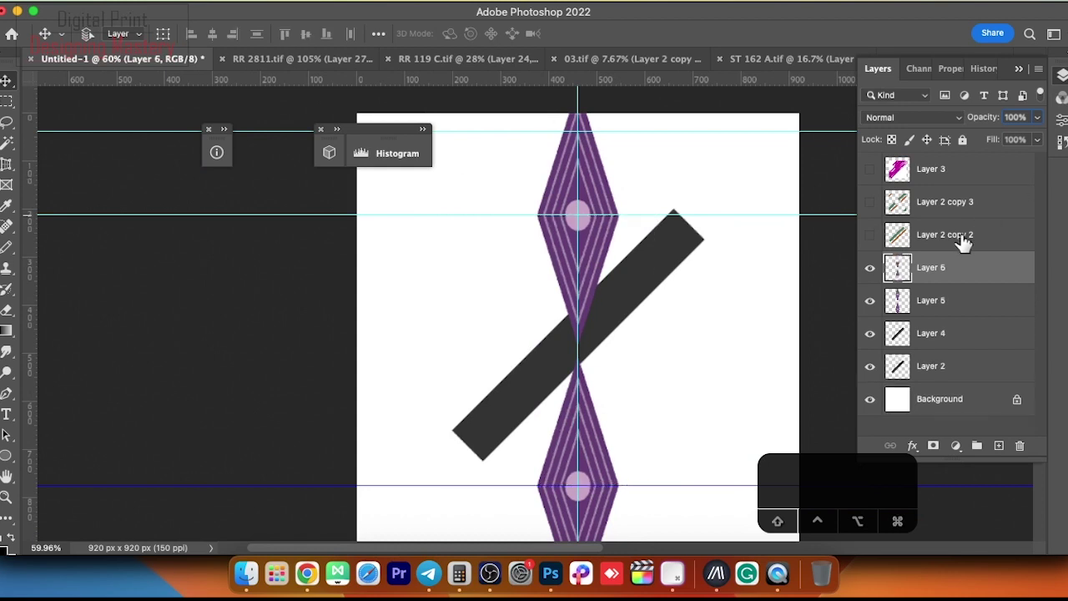
pyautogui.click(870, 304)
# Step: Check the size of the cut diamond section with Free Transform
pyautogui.moveTo(575, 475); pyautogui.dragTo(611, 206)
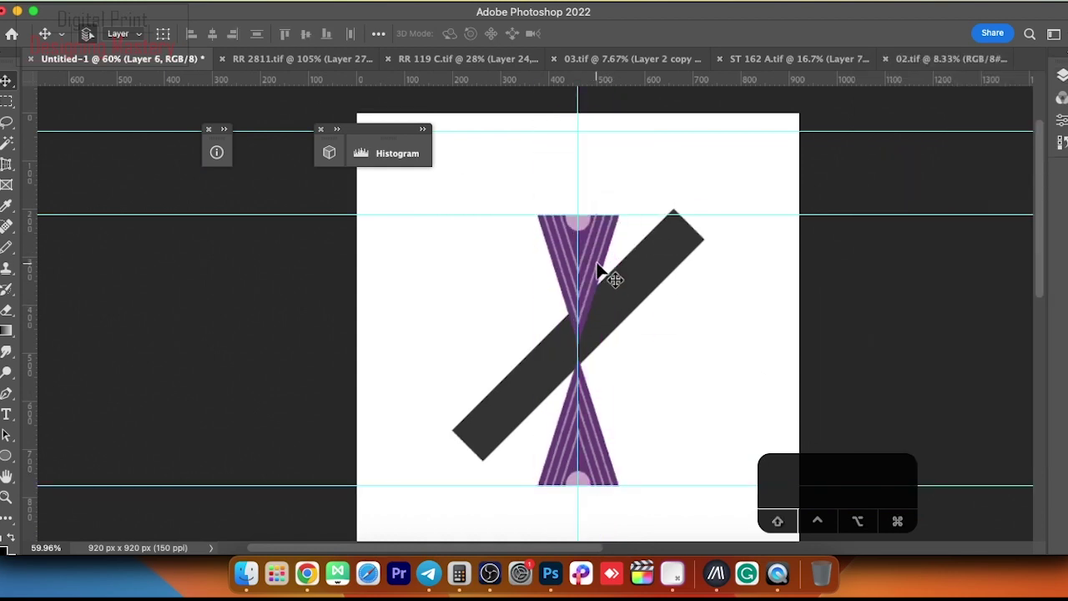
pyautogui.press('super+t')
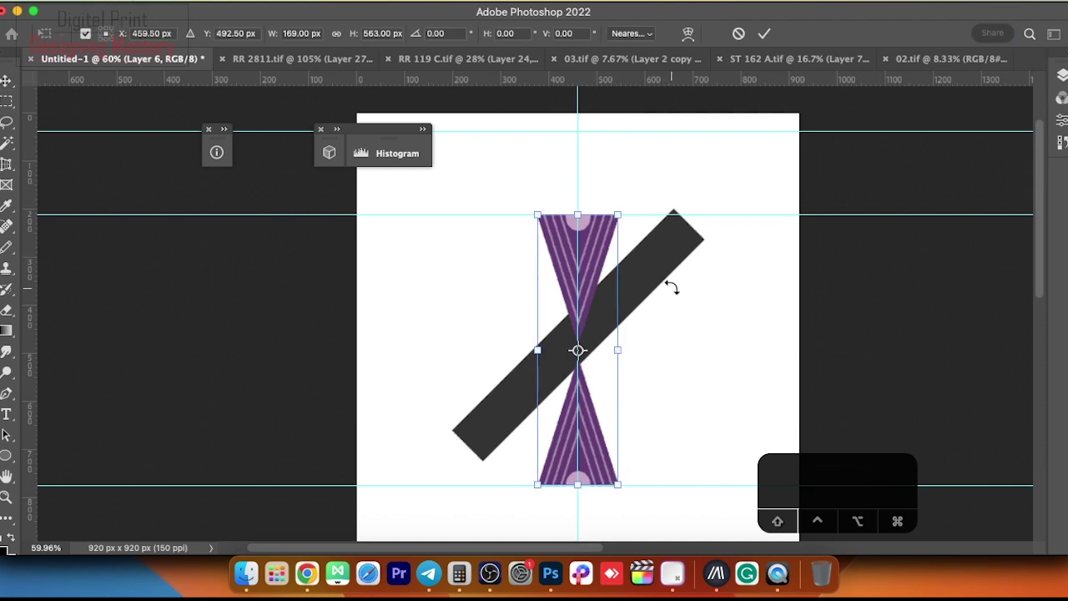
pyautogui.press('Return')
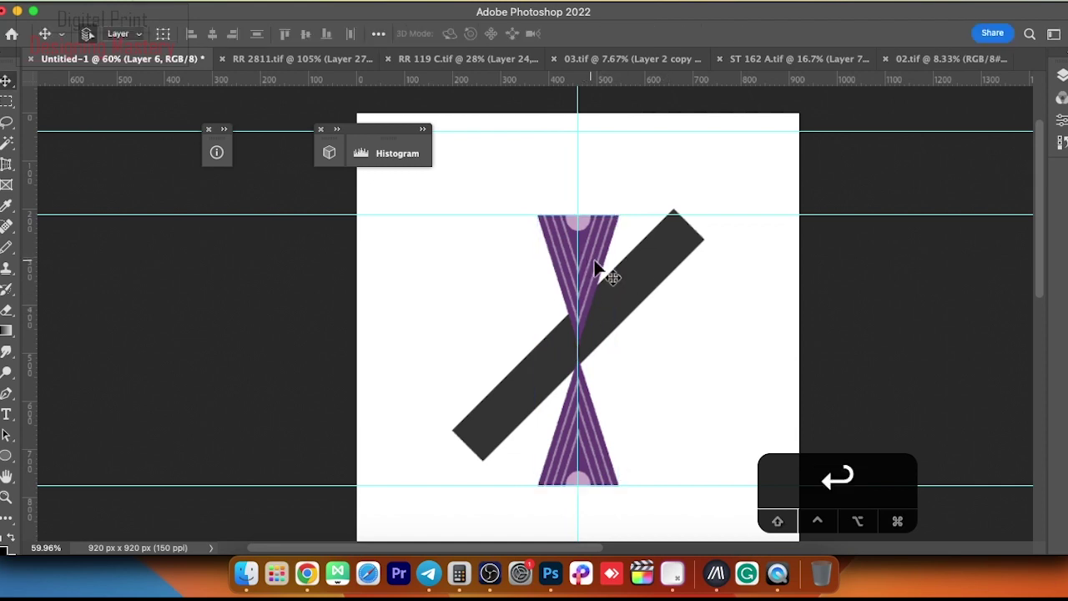
# Step: Hide the dark diagonal bar layers, Layer 4 and Layer 2
pyautogui.click(1060, 79)
pyautogui.click(870, 333)
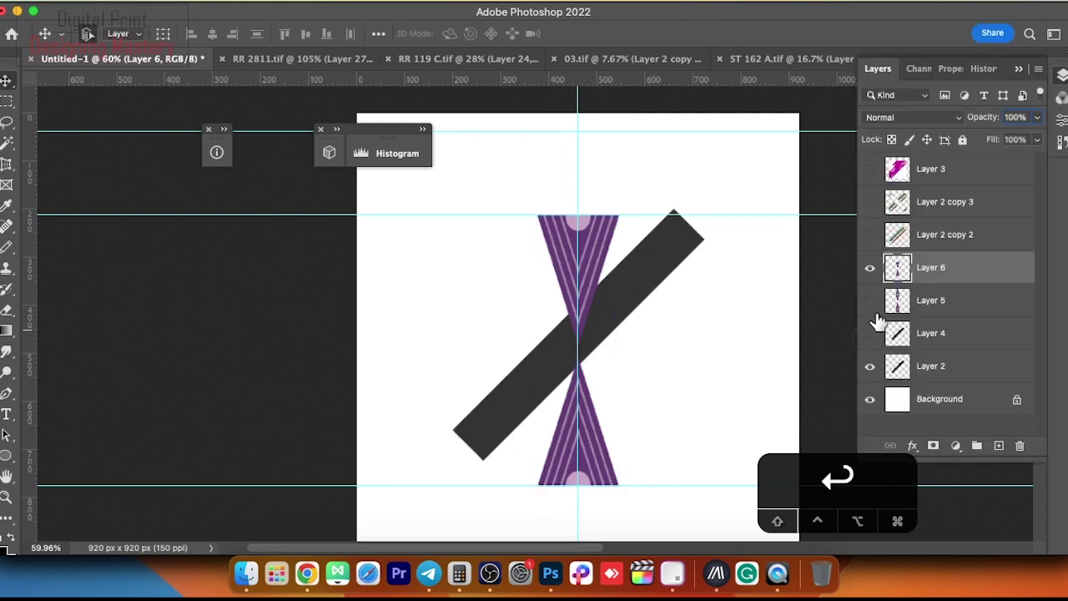
pyautogui.click(870, 366)
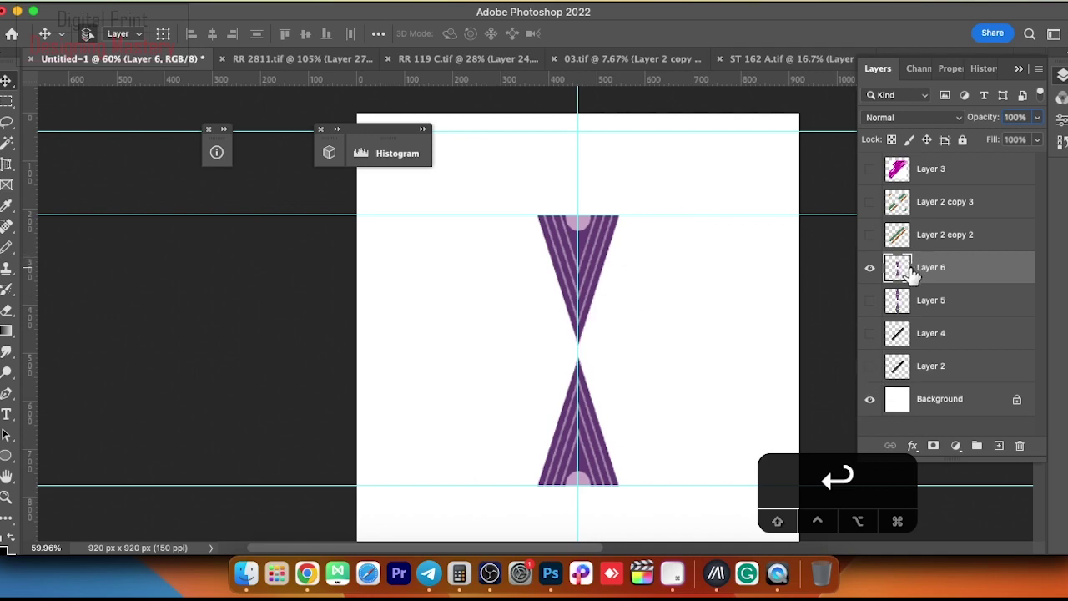
# Step: Load the Layer 6 diamond section as a selection, display its Info dimensions, and crop the canvas to it
pyautogui.keyDown('super'); pyautogui.click(898, 268); pyautogui.keyUp('super')
pyautogui.press('F8')
pyautogui.click(185, 5)
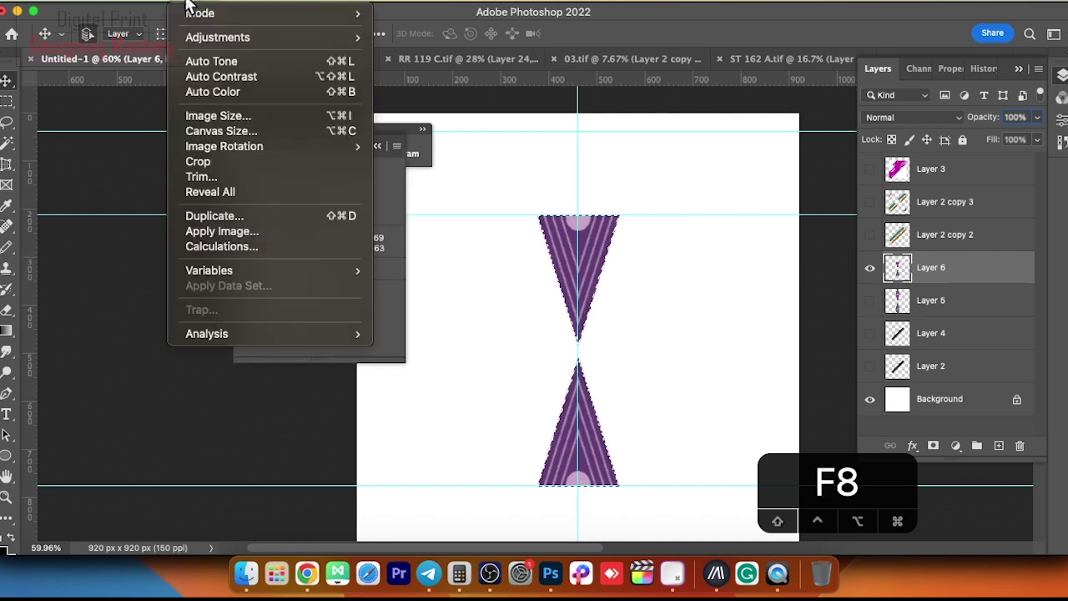
pyautogui.click(215, 160)
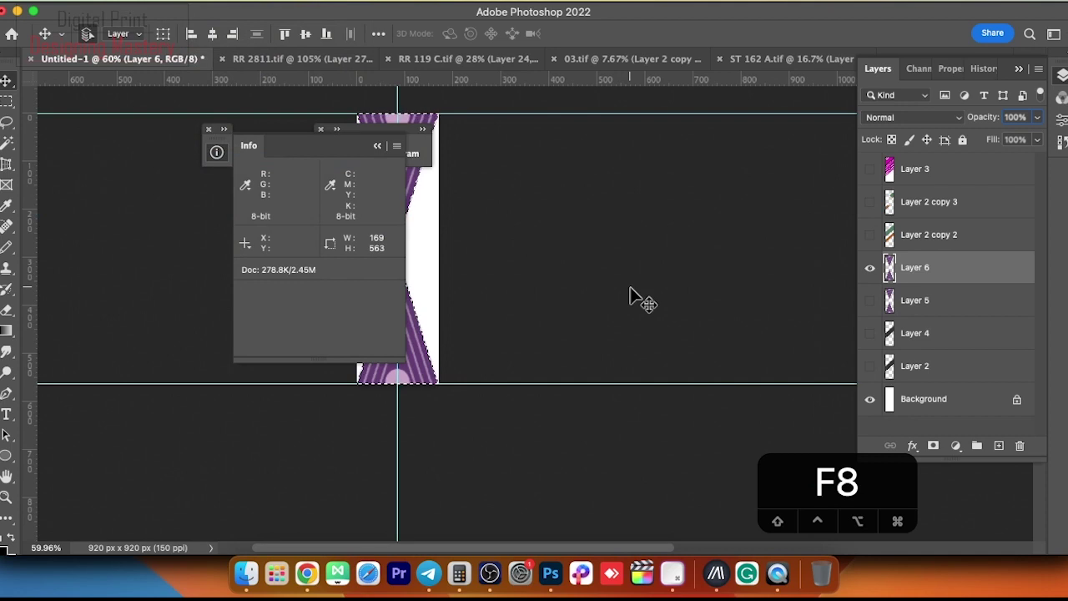
# Step: Resize the cropped diamond image to a height of 566 pixels, leaving the width unlinked
pyautogui.press('alt+super+i')
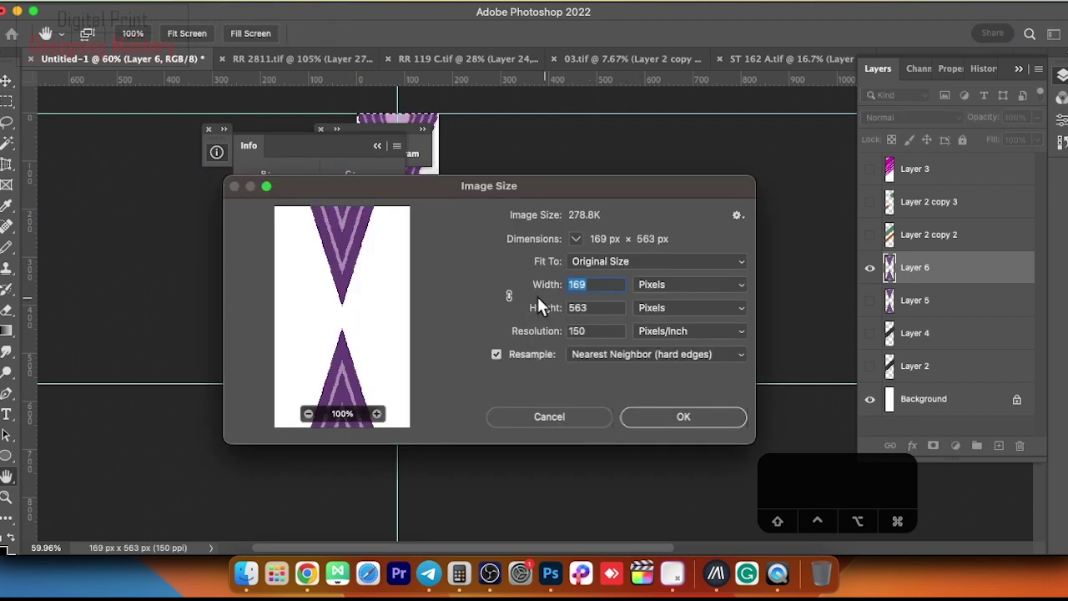
pyautogui.doubleClick(597, 311)
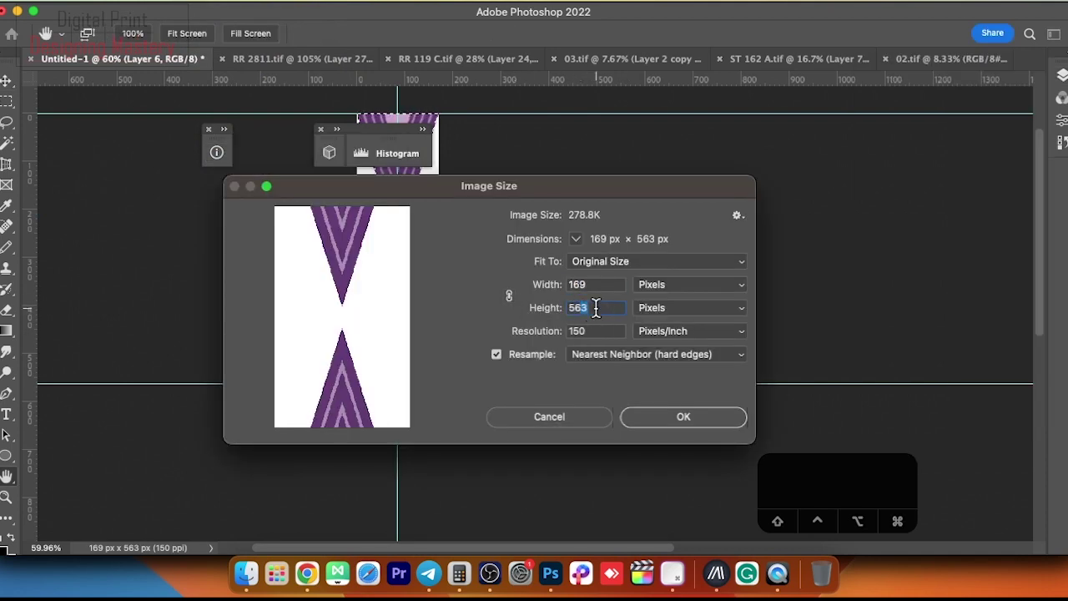
pyautogui.write('566')
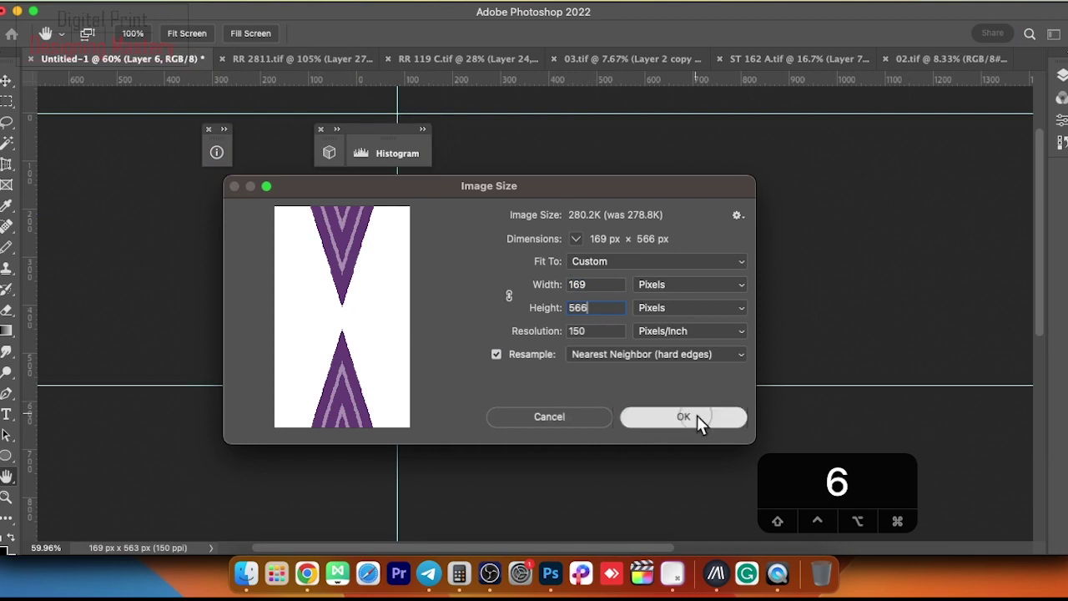
pyautogui.click(692, 415)
pyautogui.moveTo(480, 331); pyautogui.dragTo(584, 395)
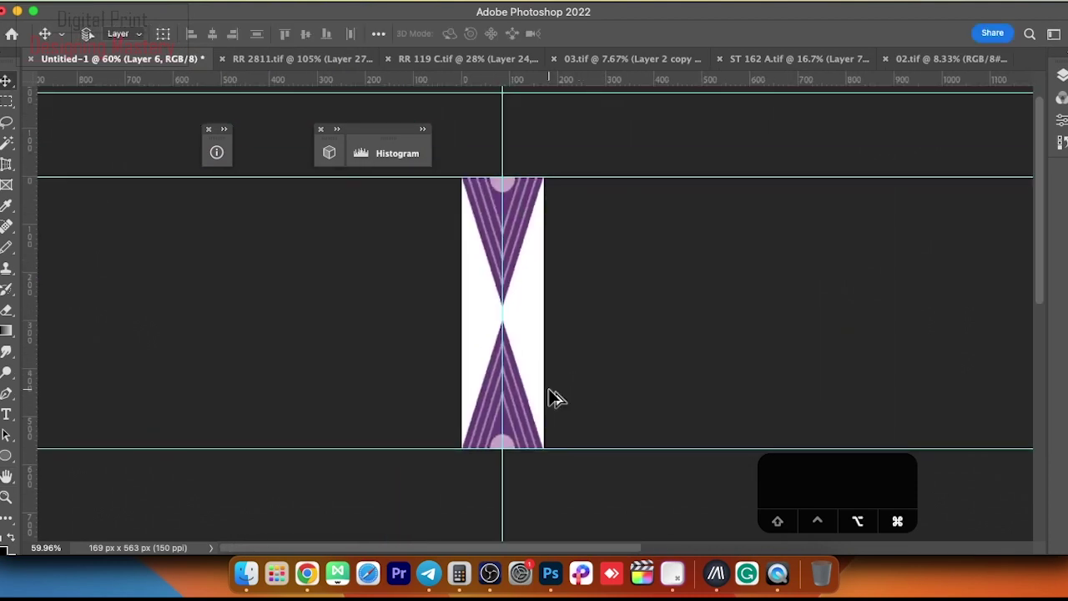
# Step: Open Canvas Size for the diamond image, and divide 566 by .707 in Calculator
pyautogui.press('super+alt+c')
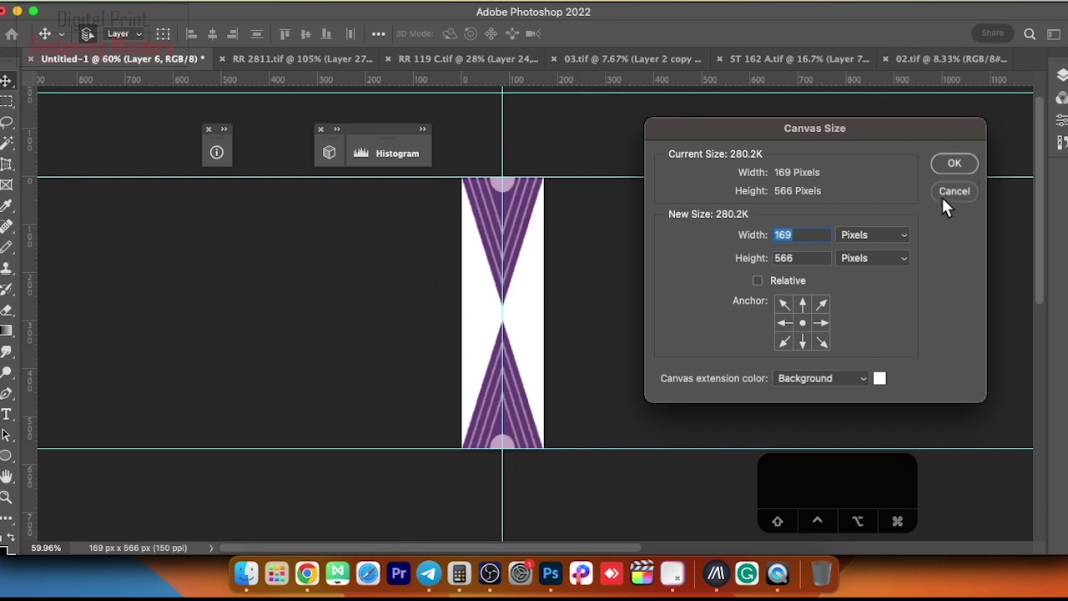
pyautogui.click(465, 569)
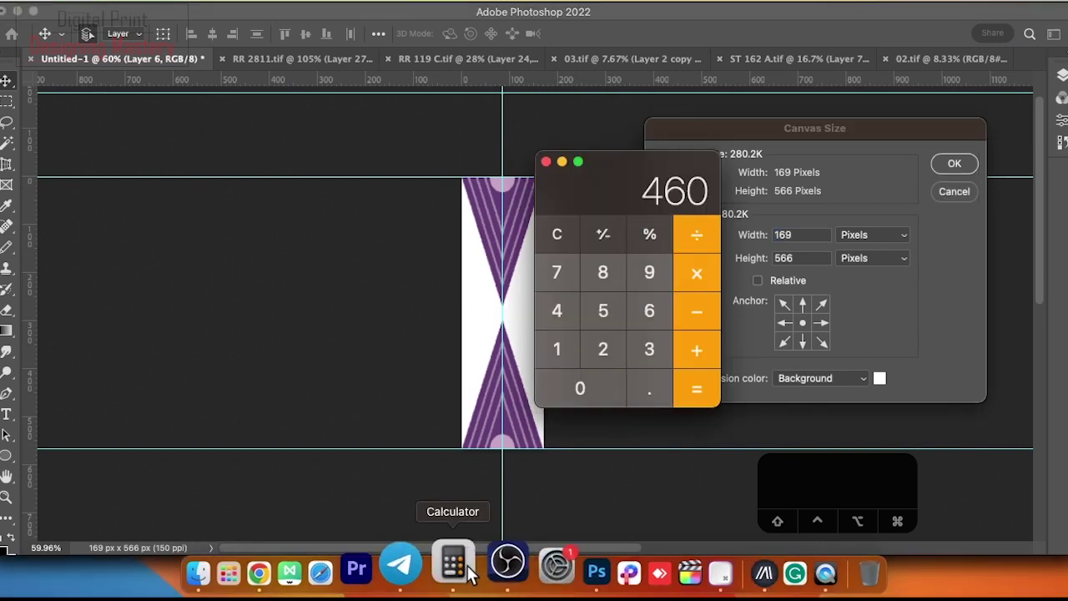
pyautogui.write('566')
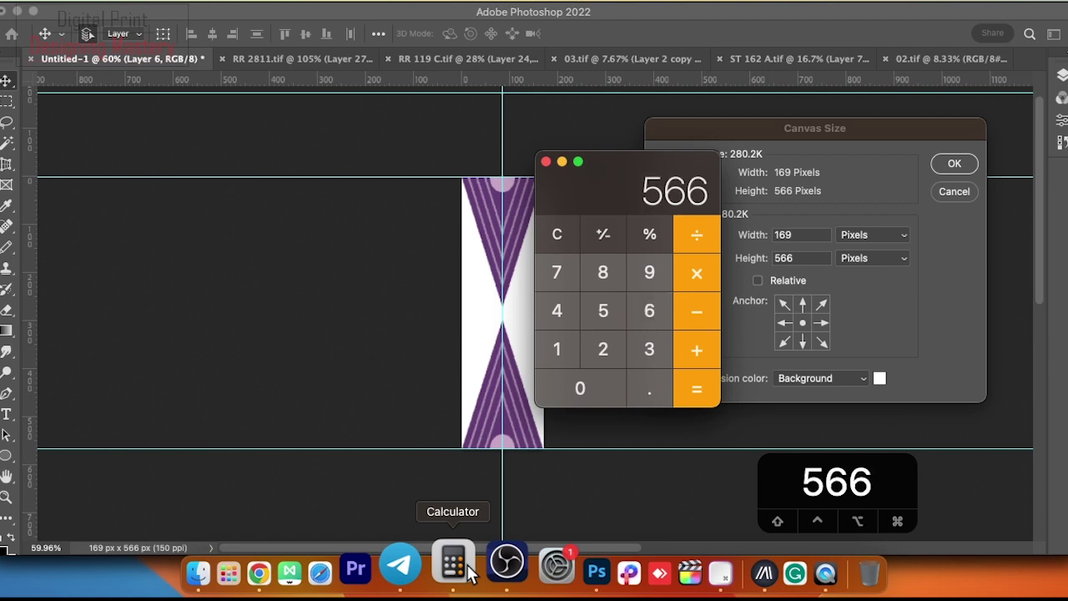
pyautogui.write('/.7')
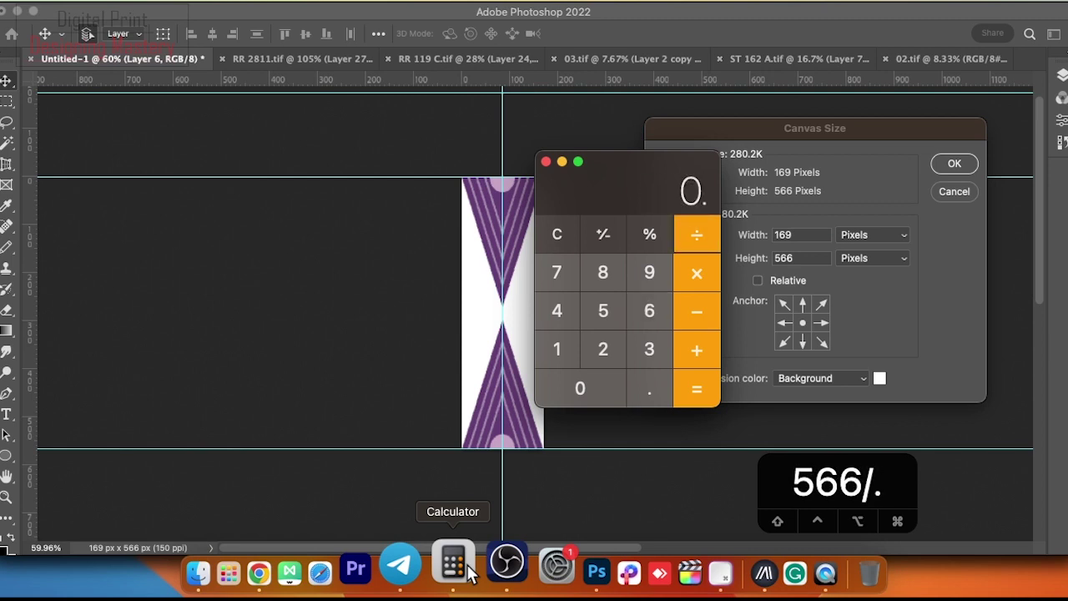
pyautogui.write('07')
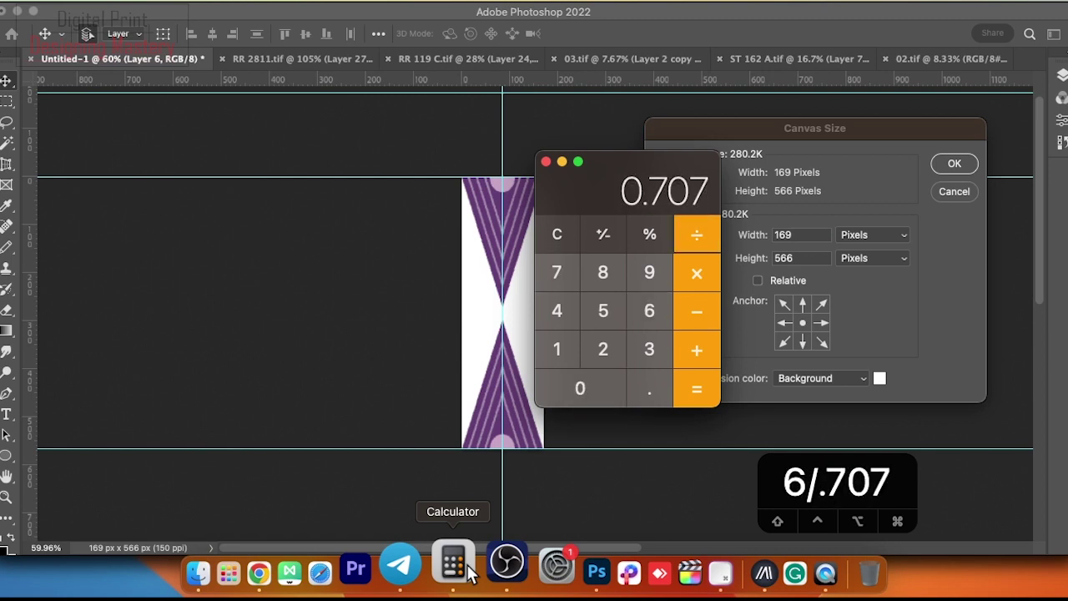
pyautogui.press('Return')
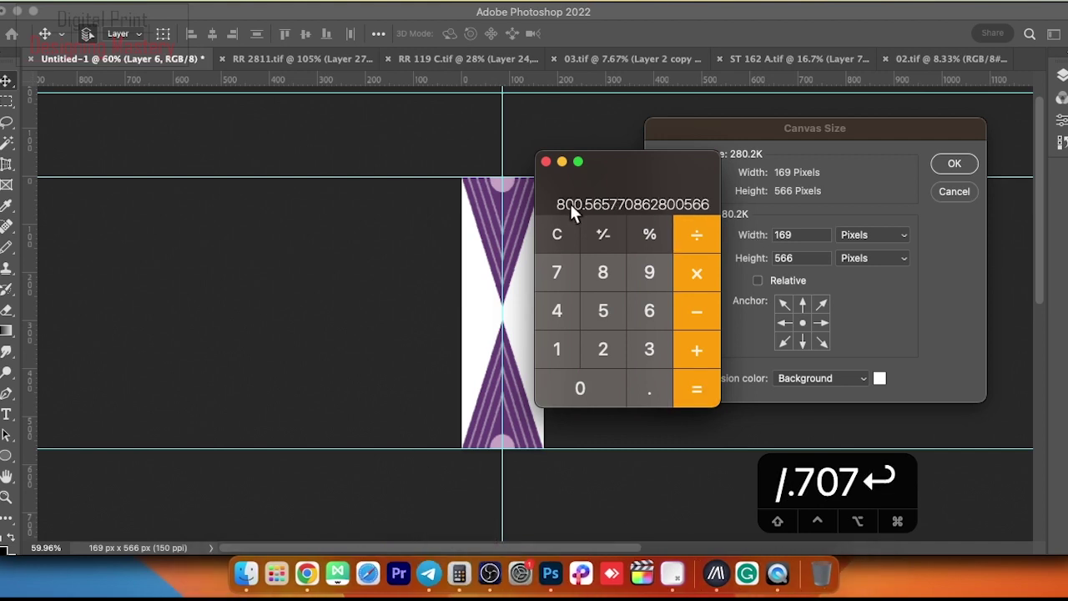
# Step: Set the diamond image's canvas size to 800 by 800 pixels with a centred anchor
pyautogui.click(484, 236)
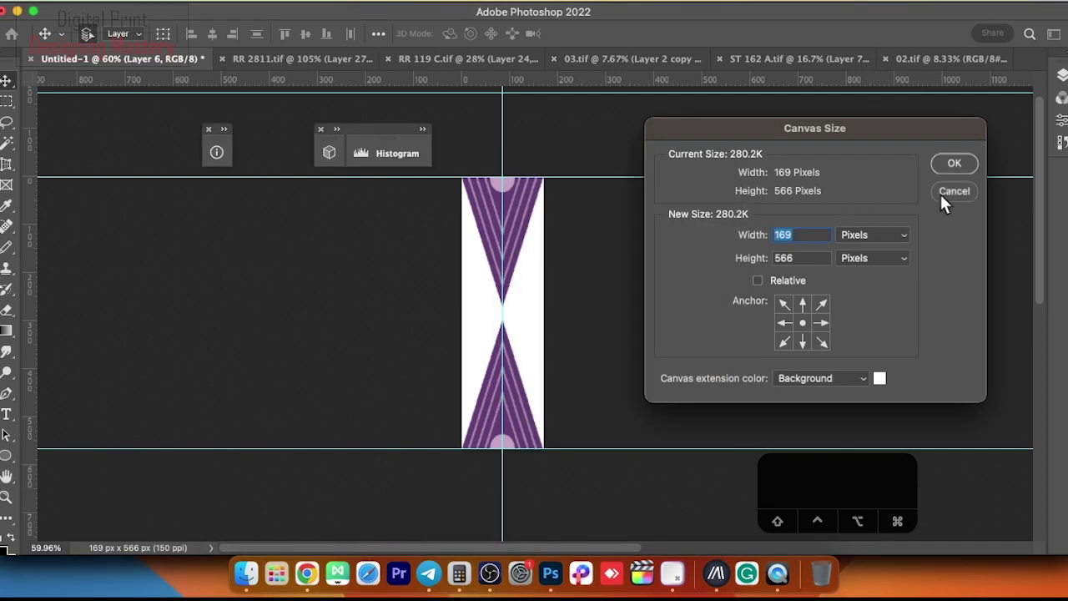
pyautogui.doubleClick(813, 259)
pyautogui.write('800')
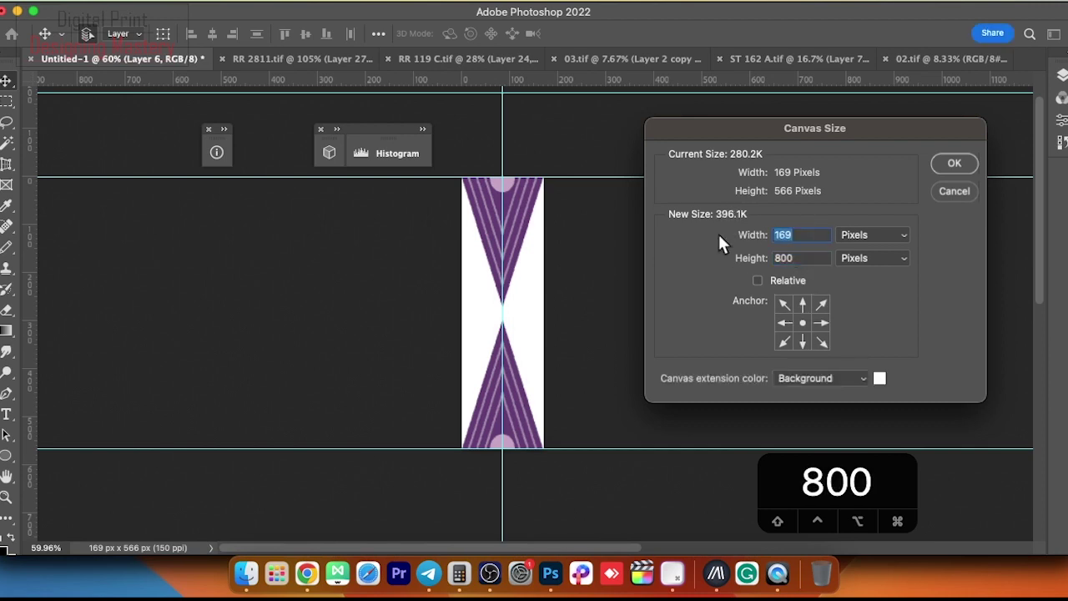
pyautogui.write('800')
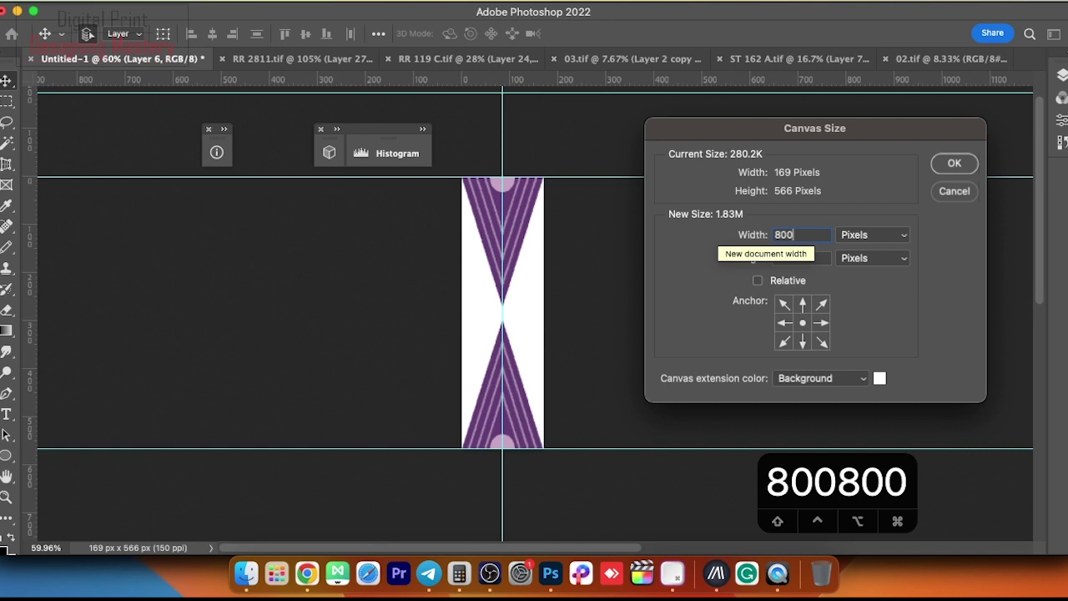
pyautogui.press('Return')
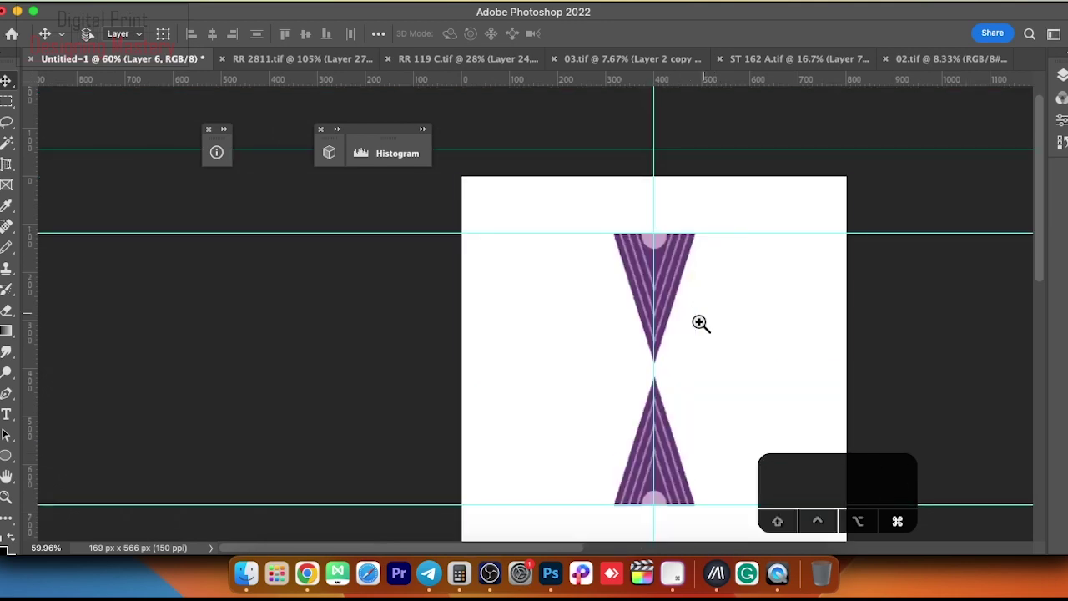
# Step: Rotate the Layer 6 diamond artwork 45 degrees clockwise about its centre
pyautogui.moveTo(703, 316); pyautogui.dragTo(642, 310)
pyautogui.press('F7')
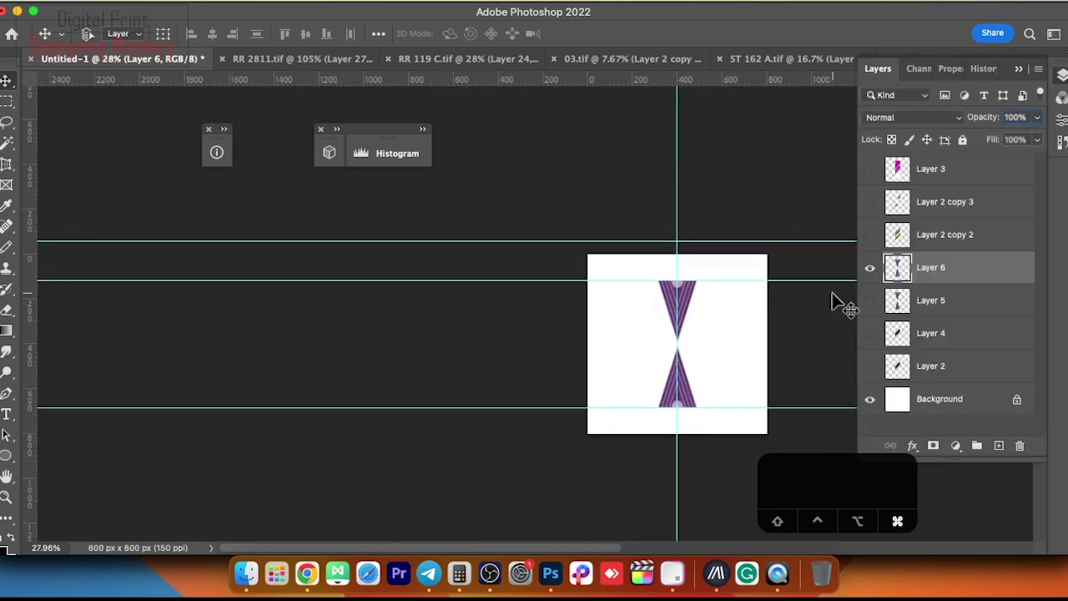
pyautogui.press('super+t')
pyautogui.moveTo(732, 325); pyautogui.dragTo(763, 358)
pyautogui.press('Return')
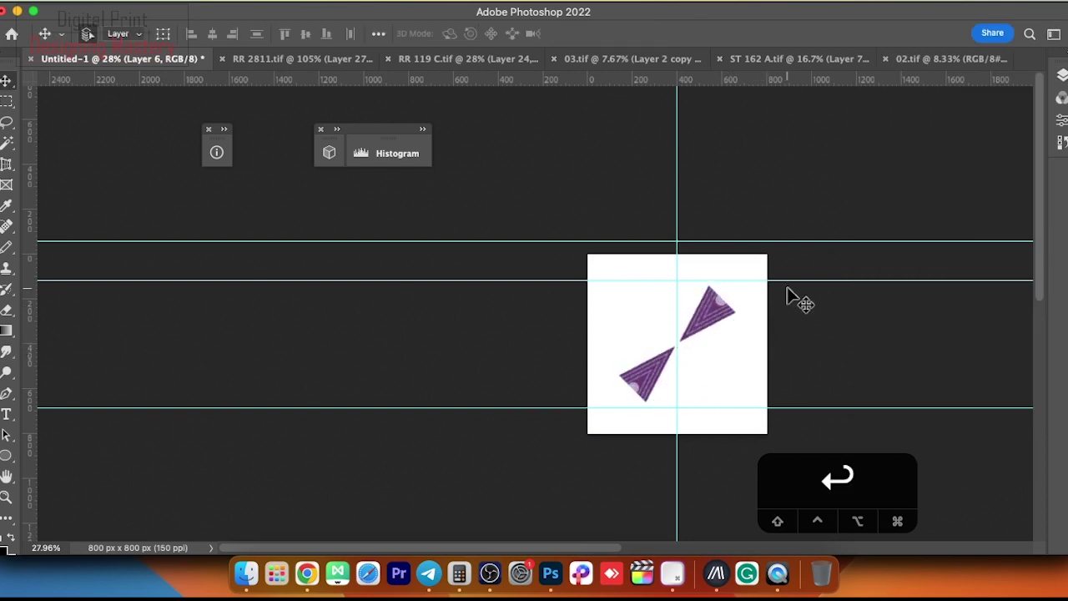
# Step: Select the whole canvas and copy the rotated Layer 6 diamond halves onto a new layer
pyautogui.click(1061, 75)
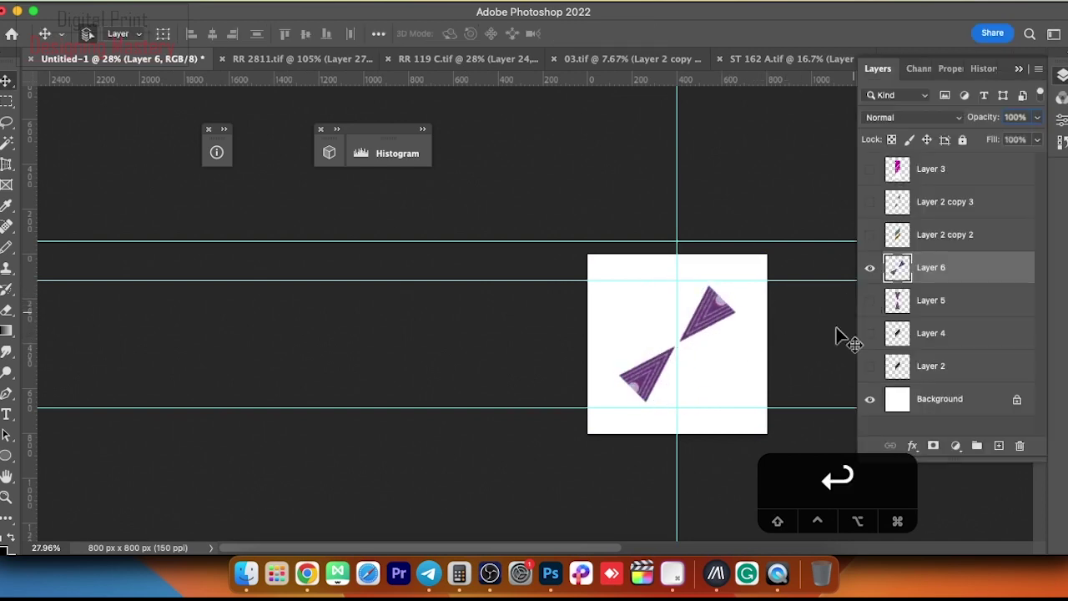
pyautogui.keyDown('super'); pyautogui.click(754, 375); pyautogui.keyUp('super')
pyautogui.moveTo(768, 357); pyautogui.dragTo(658, 391)
pyautogui.press('super+a')
pyautogui.press('super+j')
pyautogui.click(1062, 76)
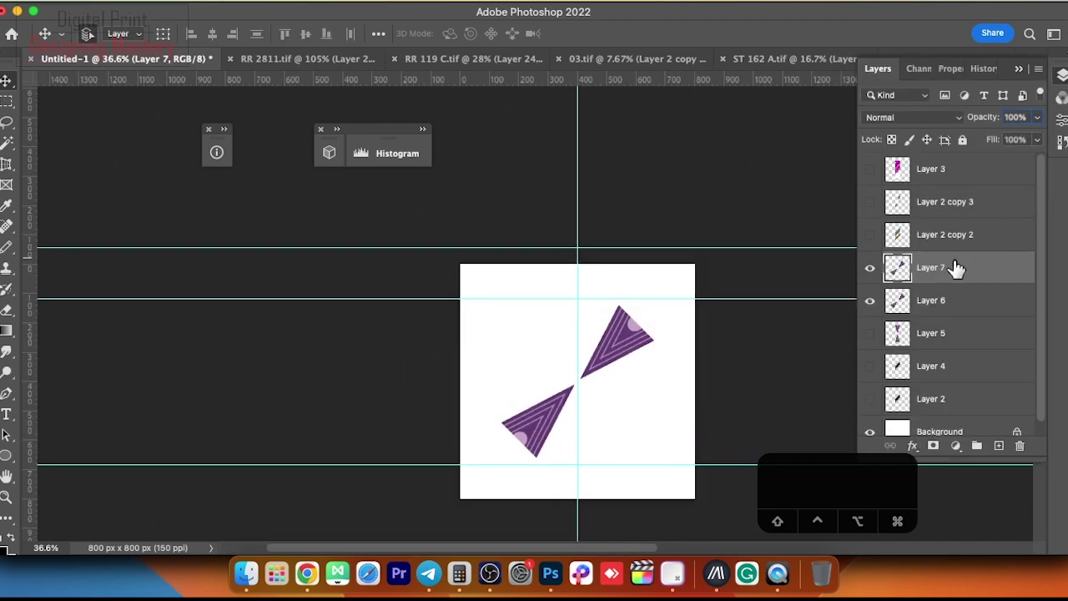
# Step: Offset the copied diamond layer by 400 pixels right and 400 pixels down, using Wrap Around
pyautogui.press('F9')
pyautogui.write('400')
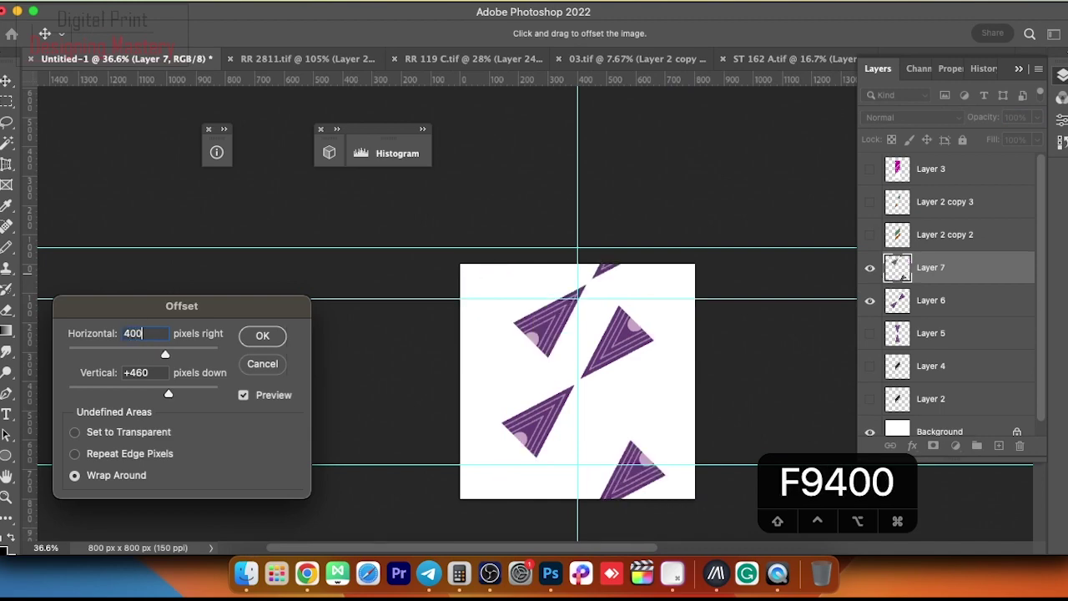
pyautogui.press('Tab')
pyautogui.write('400')
pyautogui.press('Return')
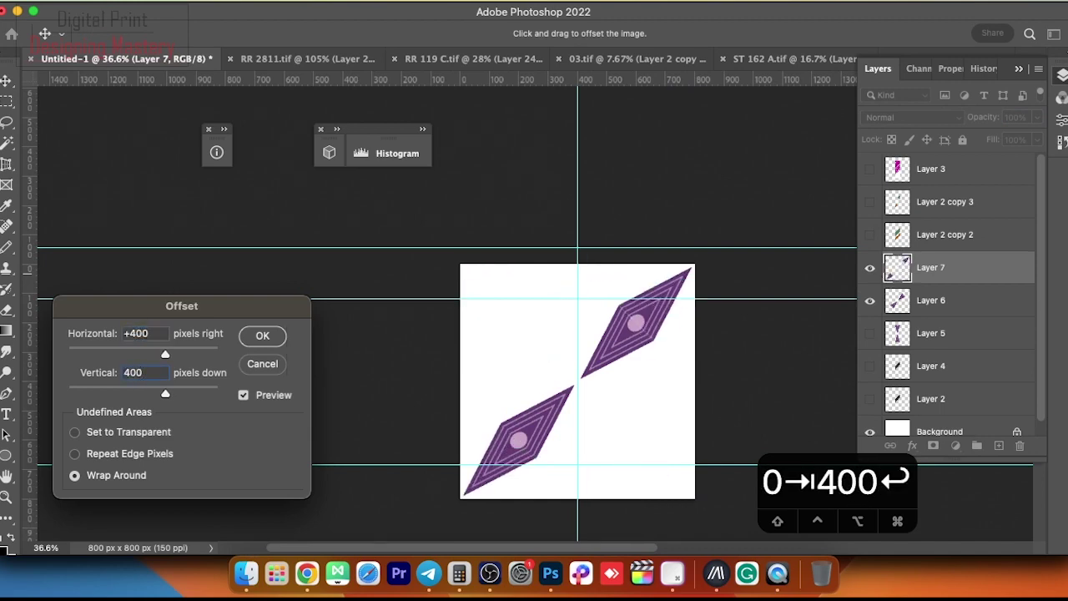
# Step: Load Layer 7 as a selection and hide that layer to examine the diamond's join up close
pyautogui.press('super+space')
pyautogui.moveTo(692, 322); pyautogui.dragTo(779, 322)
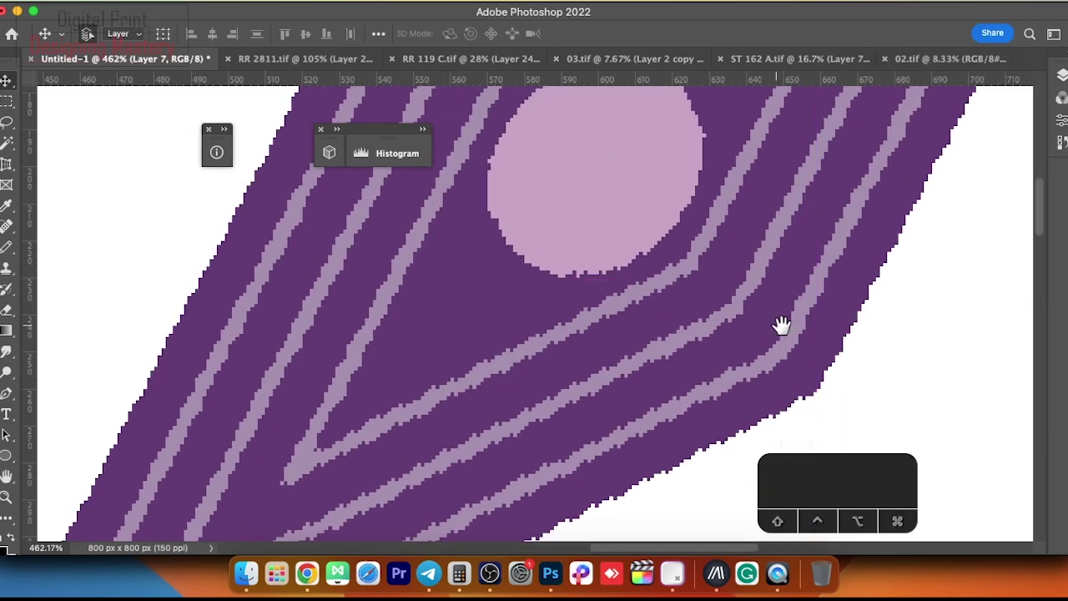
pyautogui.click(1063, 77)
pyautogui.keyDown('super'); pyautogui.click(901, 269); pyautogui.keyUp('super')
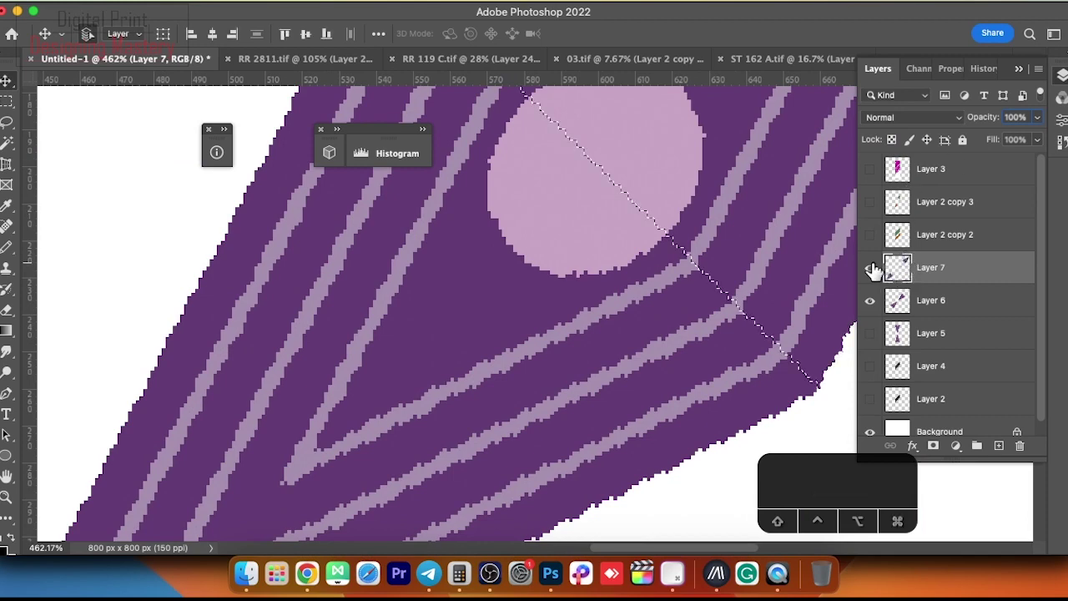
pyautogui.click(869, 268)
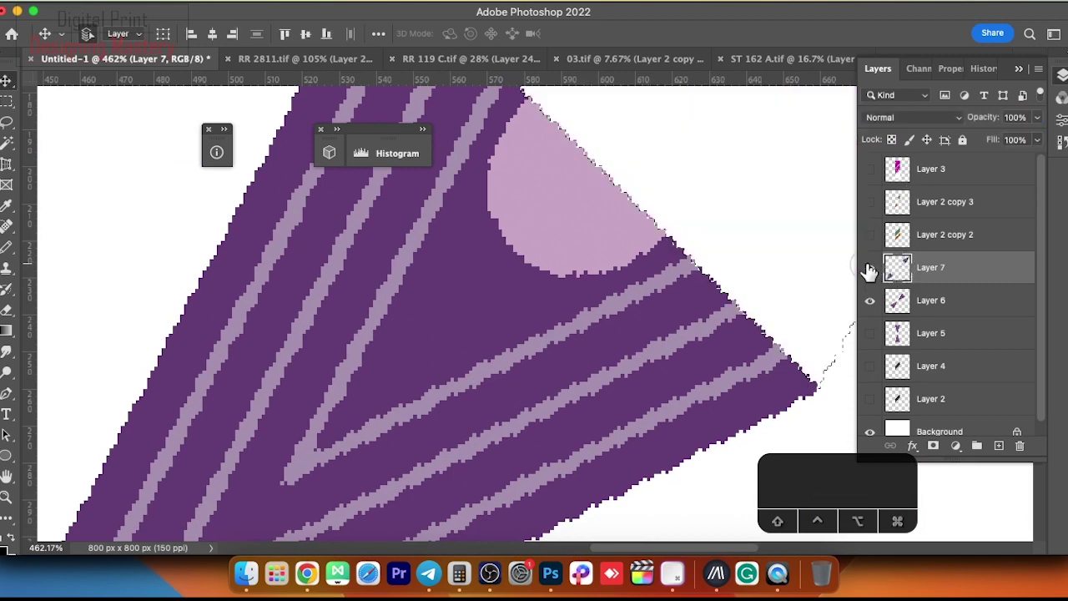